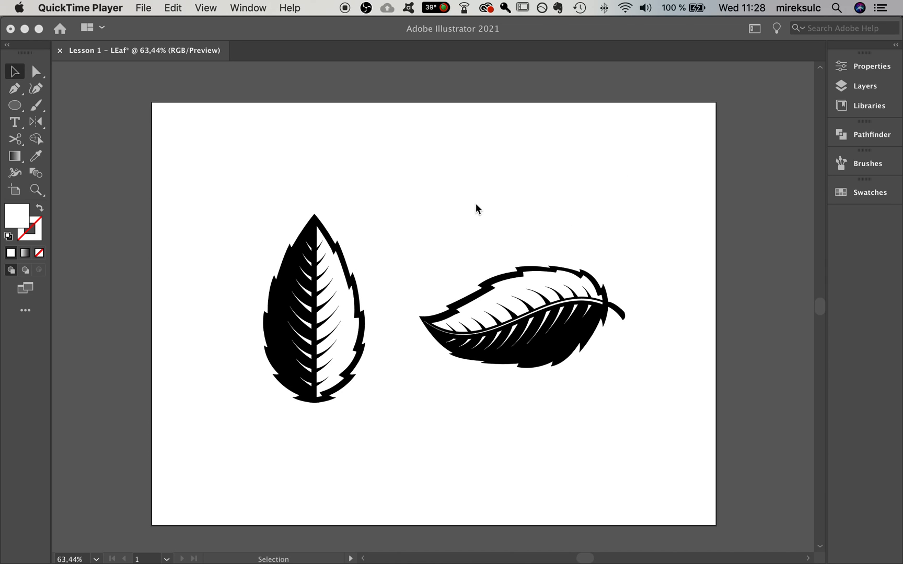
Delete both existing leaf drawings to leave the artboard empty.
{"action": "left_click", "coordinate": [262, 171]}
{"action": "left_click_drag", "start_coordinate": [663, 441], "coordinate": [306, 233]}
{"action": "key", "text": "Delete"}
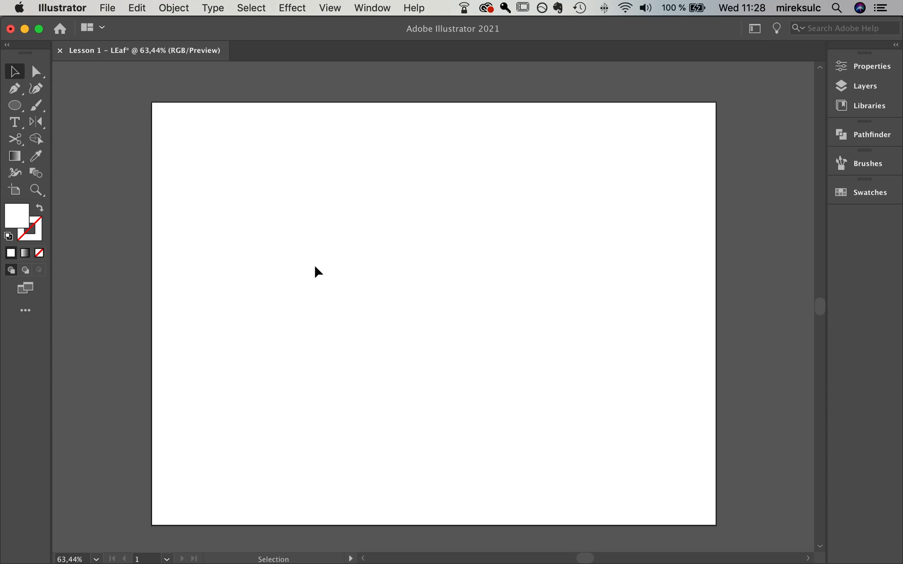
Show the rulers, place a vertical guide through the artboard's centre at 400, and check the guide lock options.
{"action": "key", "text": "super+r"}
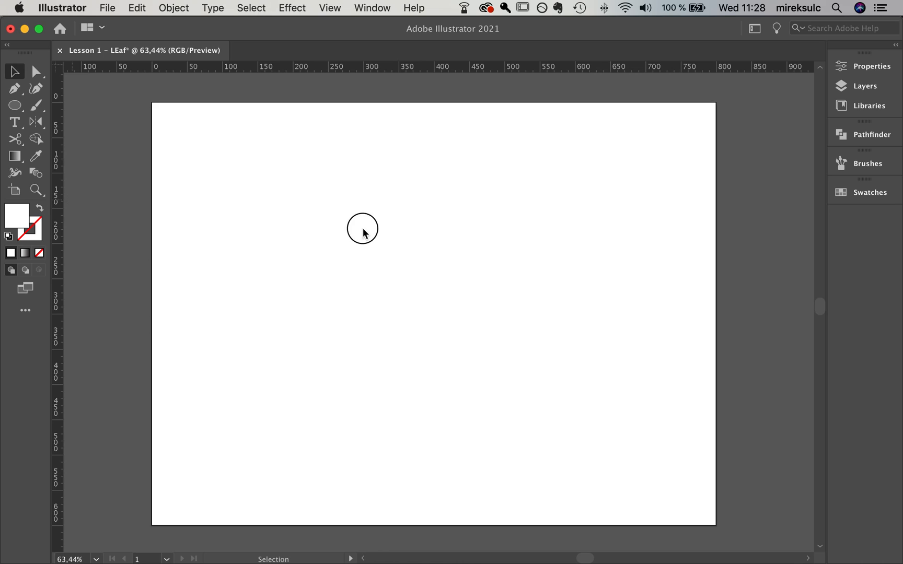
{"action": "left_click_drag", "start_coordinate": [60, 254], "coordinate": [434, 280]}
{"action": "left_click", "coordinate": [325, 10]}
{"action": "scroll", "coordinate": [381, 365], "scroll_direction": "down", "scroll_amount": 2}
{"action": "mouse_move", "coordinate": [384, 391]}
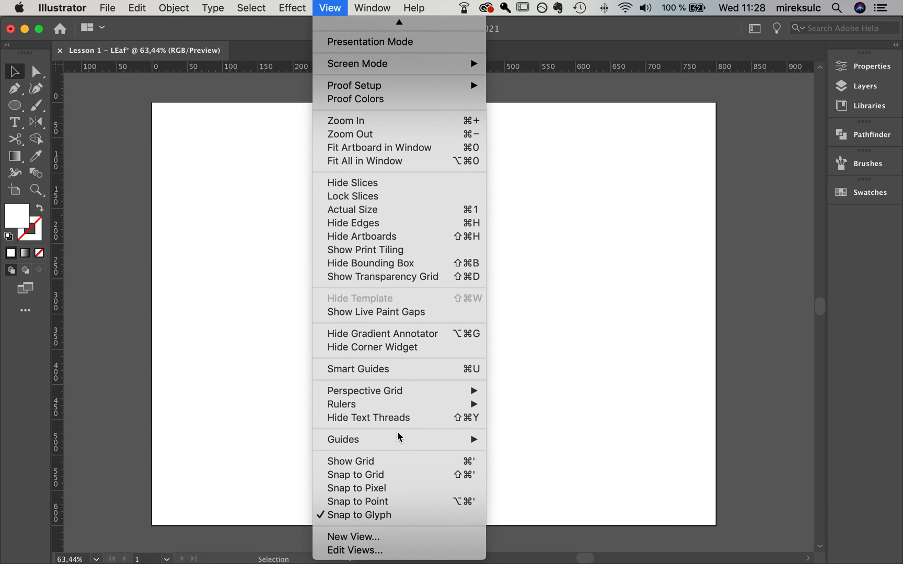
{"action": "mouse_move", "coordinate": [403, 441]}
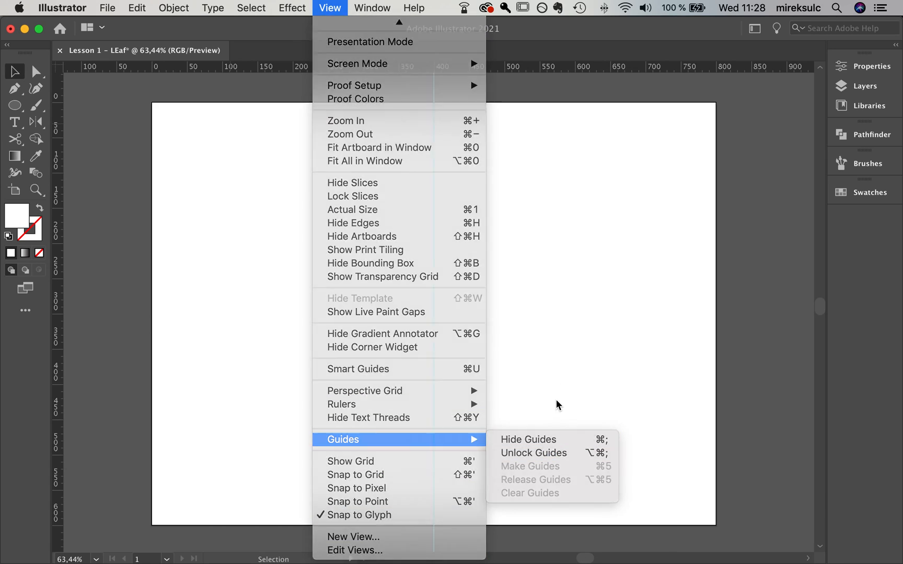
{"action": "left_click", "coordinate": [723, 439]}
{"action": "scroll", "coordinate": [725, 438], "scroll_direction": "right", "scroll_amount": 1}
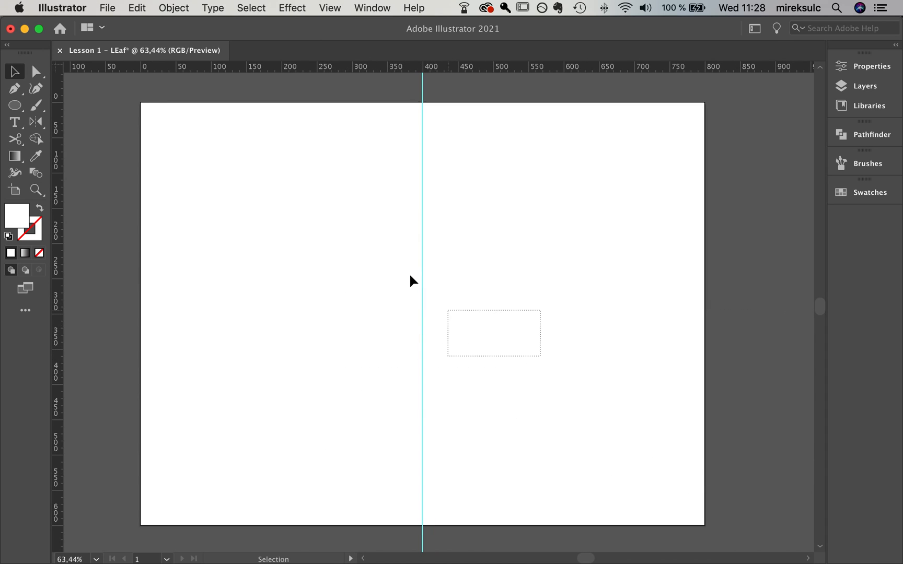
{"action": "left_click_drag", "start_coordinate": [354, 111], "coordinate": [542, 258]}
{"action": "scroll", "coordinate": [409, 306], "scroll_direction": "up", "scroll_amount": 4}
{"action": "scroll", "coordinate": [409, 306], "scroll_direction": "down", "scroll_amount": 4}
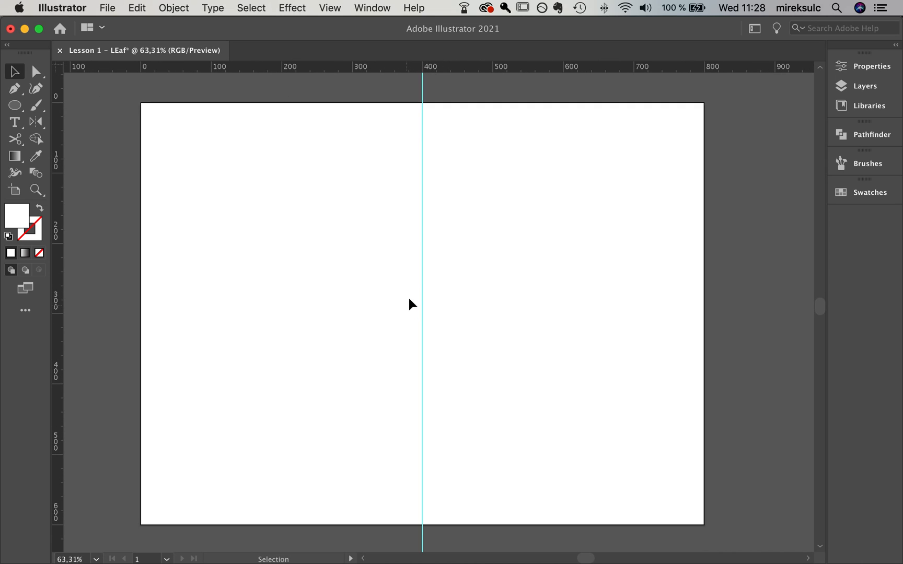
Draw a closed half-leaf shape with the Pen tool, its straight side along the guide, and align its bottom corner to the guide.
{"action": "key", "text": "p"}
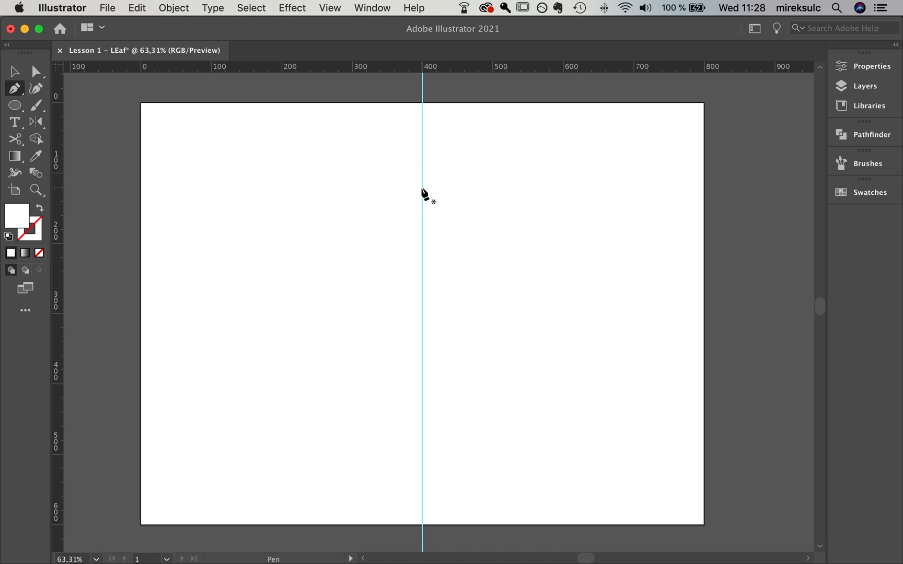
{"action": "scroll", "coordinate": [420, 381], "scroll_direction": "up", "scroll_amount": 2}
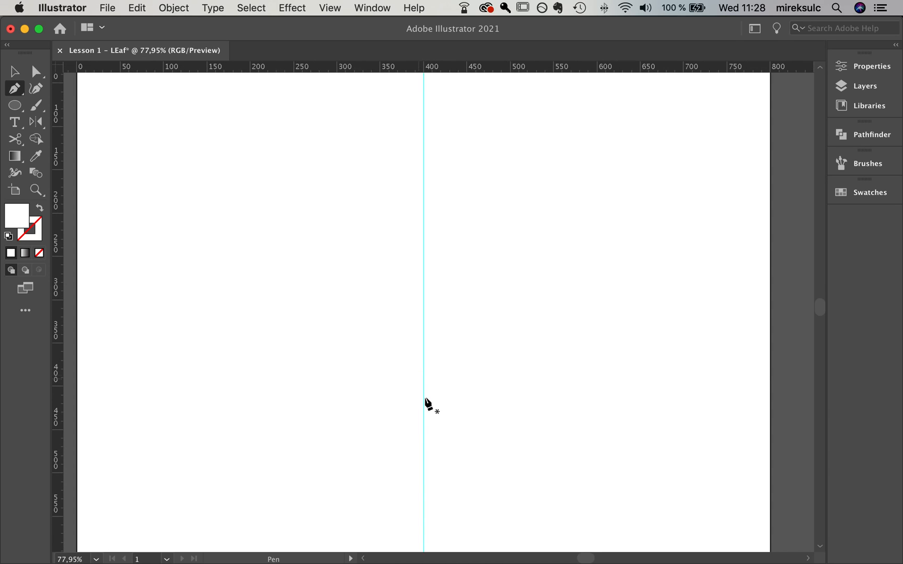
{"action": "left_click", "coordinate": [422, 445]}
{"action": "left_click_drag", "start_coordinate": [316, 309], "coordinate": [308, 202]}
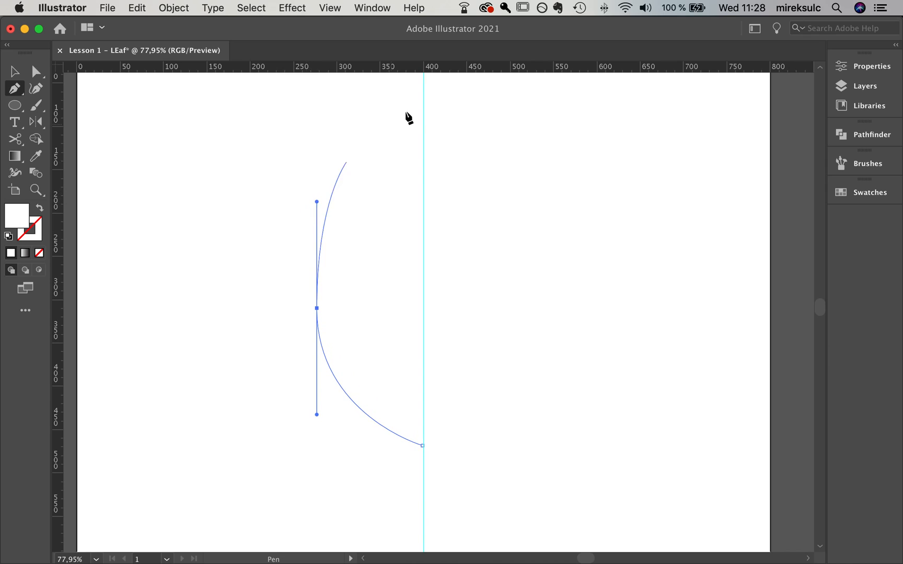
{"action": "left_click", "coordinate": [423, 81]}
{"action": "left_click", "coordinate": [423, 446]}
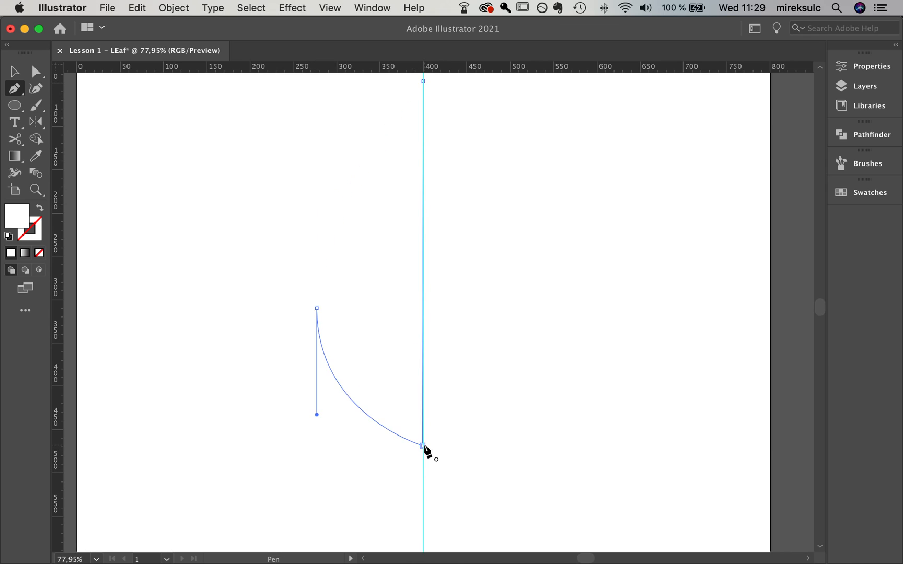
{"action": "key", "text": "a"}
{"action": "left_click_drag", "start_coordinate": [423, 446], "coordinate": [423, 447]}
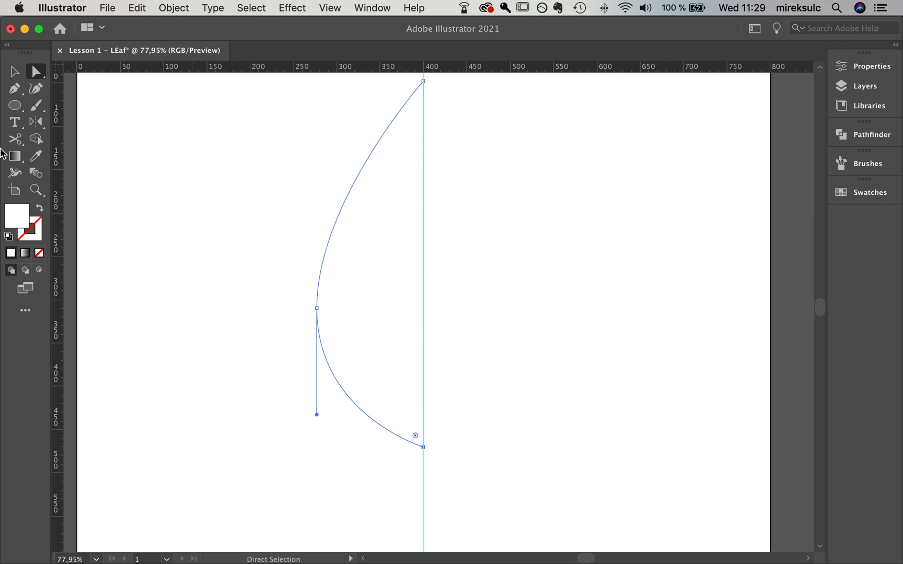
Set the half-leaf's fill colour to black, 000000.
{"action": "double_click", "coordinate": [19, 219]}
{"action": "left_click_drag", "start_coordinate": [156, 242], "coordinate": [6, 312]}
{"action": "left_click", "coordinate": [343, 130]}
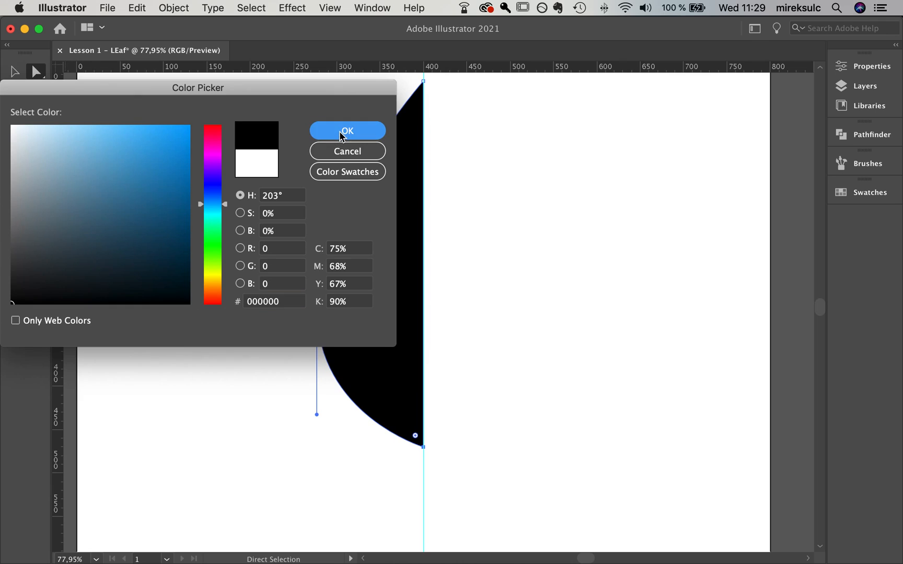
Narrow the half-leaf slightly, lower its widest anchor point, and refine the curve of its outer edge.
{"action": "key", "text": "v"}
{"action": "left_click_drag", "start_coordinate": [317, 264], "coordinate": [328, 264]}
{"action": "key", "text": "a"}
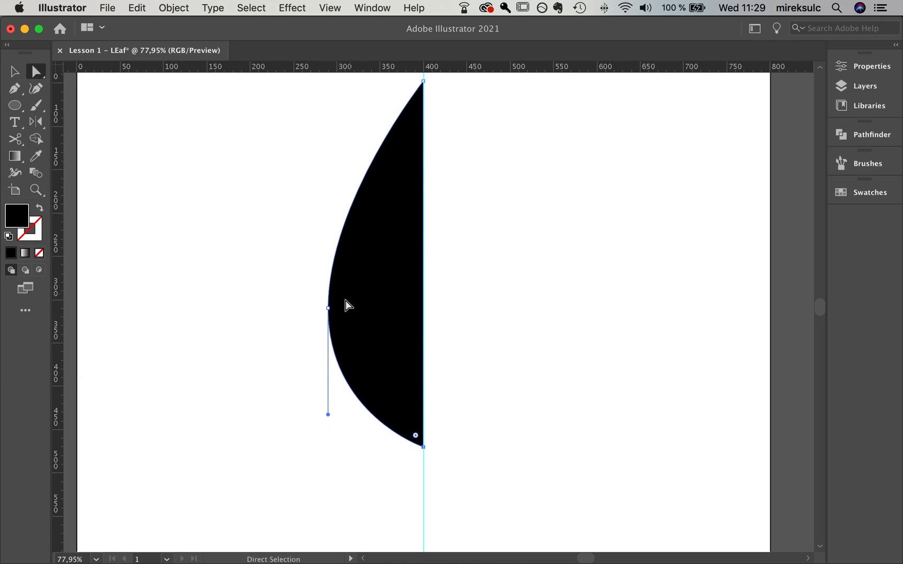
{"action": "left_click", "coordinate": [328, 308]}
{"action": "left_click_drag", "start_coordinate": [328, 202], "coordinate": [326, 193]}
{"action": "left_click", "coordinate": [575, 292]}
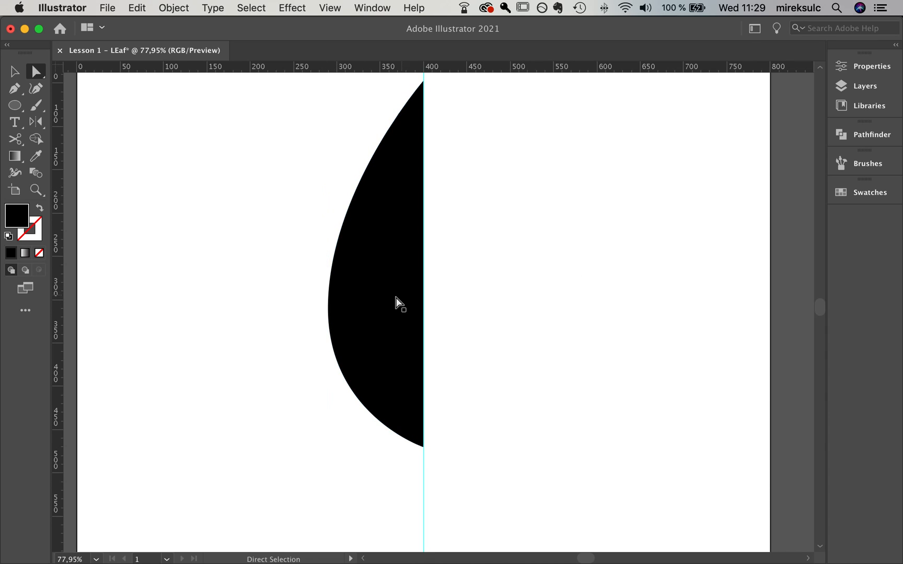
{"action": "left_click_drag", "start_coordinate": [329, 313], "coordinate": [331, 319]}
{"action": "mouse_move", "coordinate": [331, 202]}
{"action": "left_mouse_down"}
{"action": "mouse_move", "coordinate": [327, 190]}
{"action": "mouse_move", "coordinate": [328, 214]}
{"action": "mouse_move", "coordinate": [327, 204]}
{"action": "left_mouse_up"}
{"action": "left_click", "coordinate": [589, 320]}
Start a serrated outline with the Pen tool at the half-leaf's bottom tip and draw two curved teeth up its outer edge.
{"action": "left_click_drag", "start_coordinate": [483, 261], "coordinate": [493, 297]}
{"action": "key", "text": "p"}
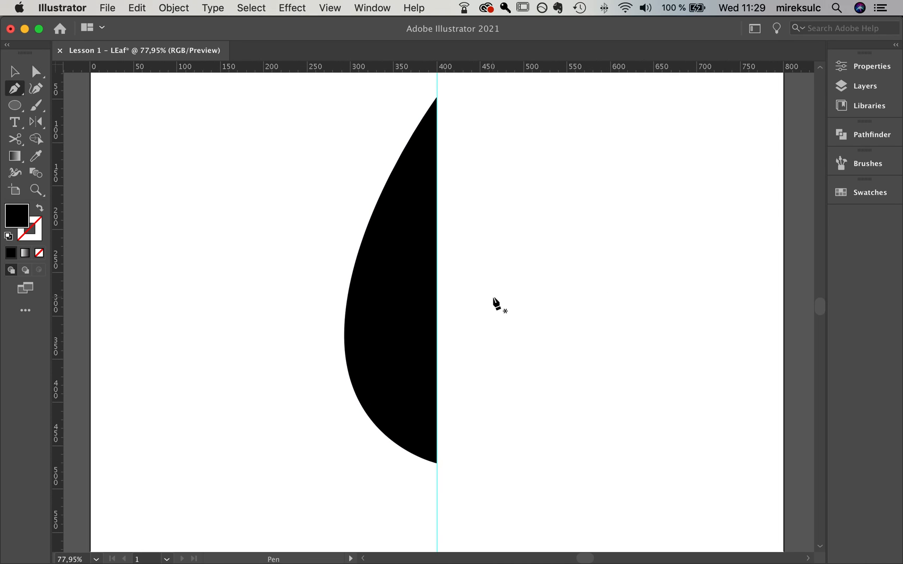
{"action": "scroll", "coordinate": [388, 405], "scroll_direction": "up", "scroll_amount": 3}
{"action": "left_click_drag", "start_coordinate": [446, 456], "coordinate": [441, 398]}
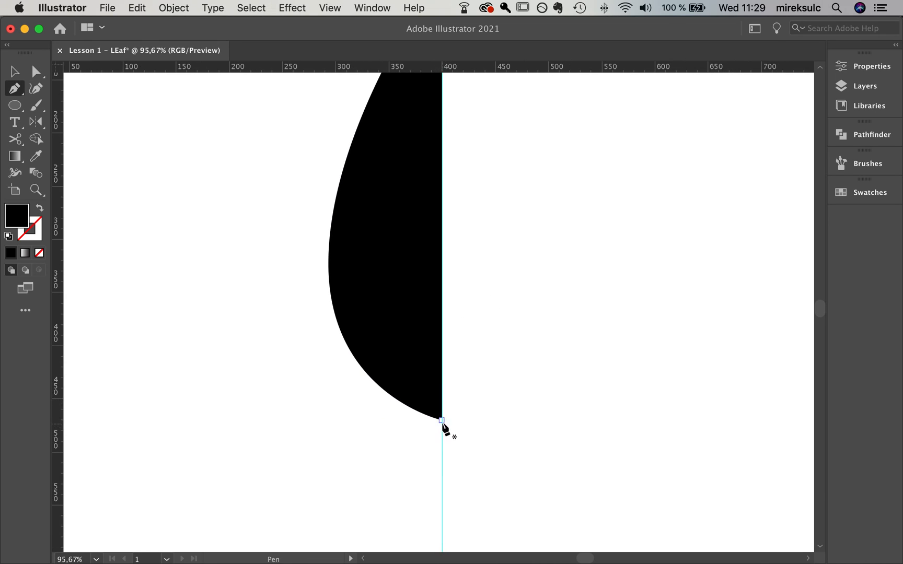
{"action": "left_click", "coordinate": [441, 420]}
{"action": "left_click_drag", "start_coordinate": [376, 410], "coordinate": [393, 373]}
{"action": "left_click_drag", "start_coordinate": [324, 351], "coordinate": [306, 310]}
{"action": "left_click", "coordinate": [348, 331]}
{"action": "left_click", "coordinate": [348, 331]}
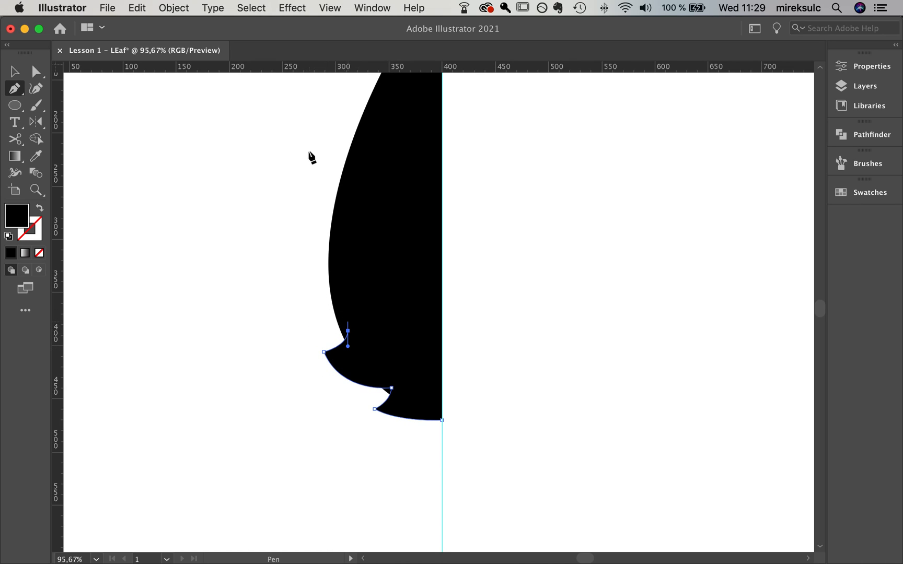
Continue the serrated outline with a third and fourth pointed tooth along the widest part of the edge, redrawing the fourth tooth's curve.
{"action": "left_click_drag", "start_coordinate": [314, 259], "coordinate": [312, 207]}
{"action": "left_click", "coordinate": [315, 259]}
{"action": "left_click_drag", "start_coordinate": [335, 257], "coordinate": [372, 309]}
{"action": "left_click", "coordinate": [336, 257]}
{"action": "key", "text": "space"}
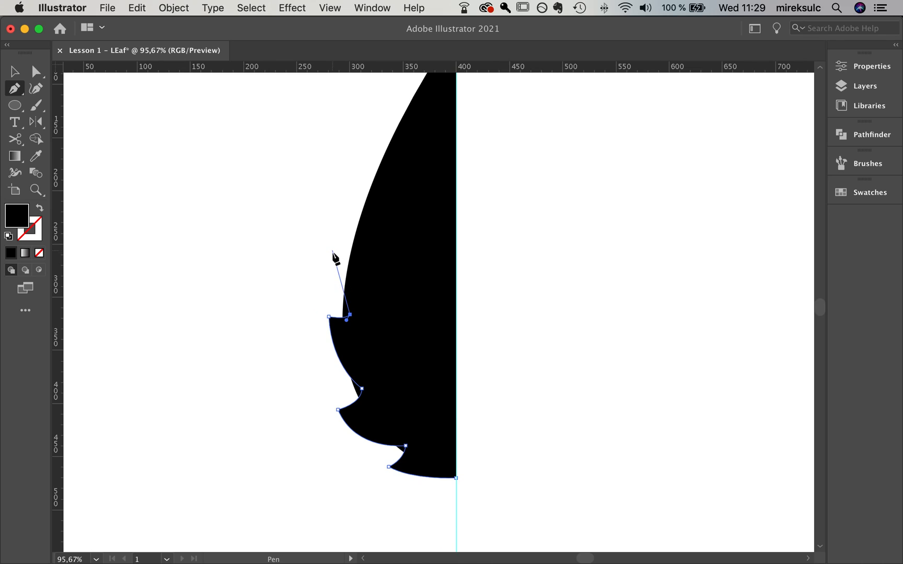
{"action": "key", "text": "super+z"}
{"action": "left_click_drag", "start_coordinate": [333, 260], "coordinate": [332, 223]}
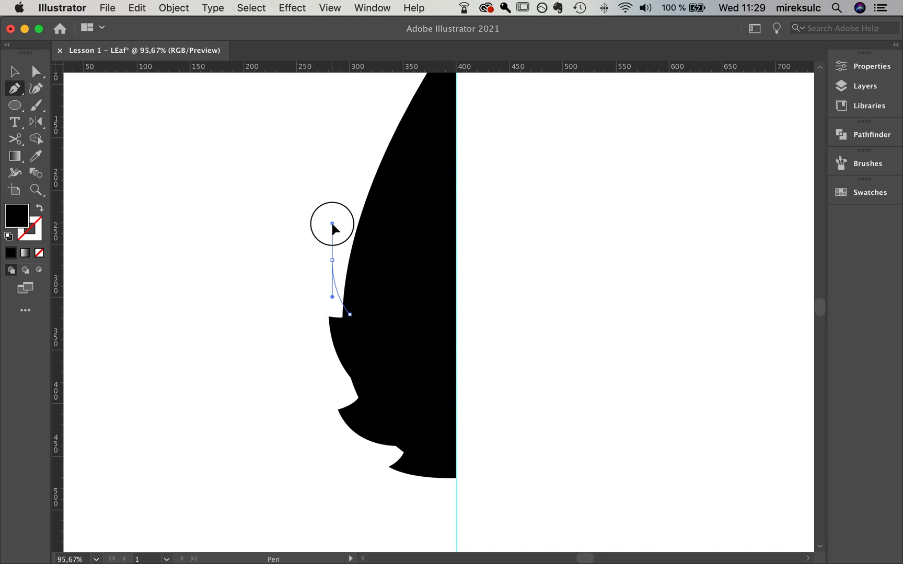
{"action": "left_click", "coordinate": [332, 260]}
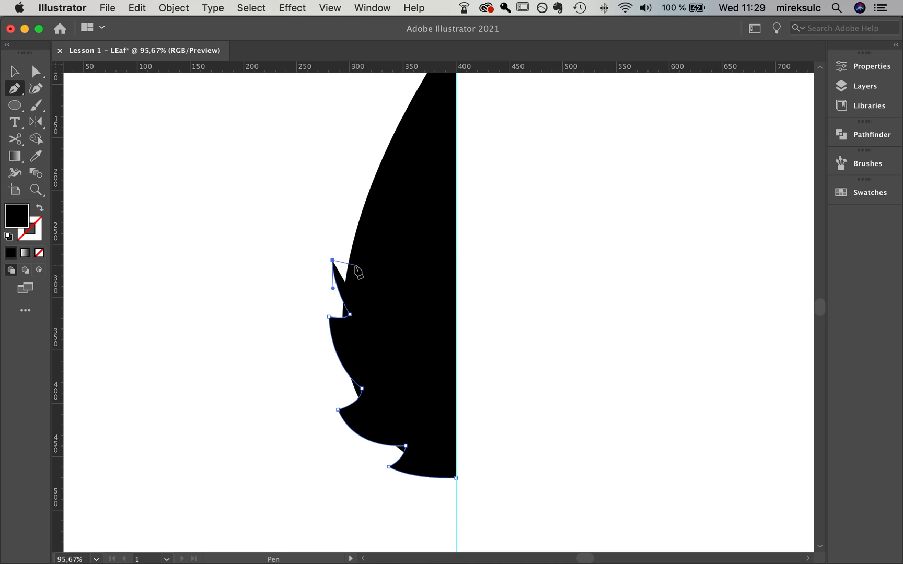
Extend the serrated outline with a fifth and sixth tooth along the upper half of the leaf edge, each ending in an inner notch.
{"action": "left_click_drag", "start_coordinate": [353, 265], "coordinate": [353, 182]}
{"action": "left_click_drag", "start_coordinate": [353, 182], "coordinate": [367, 161]}
{"action": "left_click_drag", "start_coordinate": [372, 199], "coordinate": [365, 312]}
{"action": "left_click", "coordinate": [372, 199]}
{"action": "key", "text": "space"}
{"action": "left_click_drag", "start_coordinate": [359, 241], "coordinate": [372, 221]}
{"action": "left_click", "coordinate": [360, 241]}
{"action": "left_click_drag", "start_coordinate": [376, 260], "coordinate": [381, 260]}
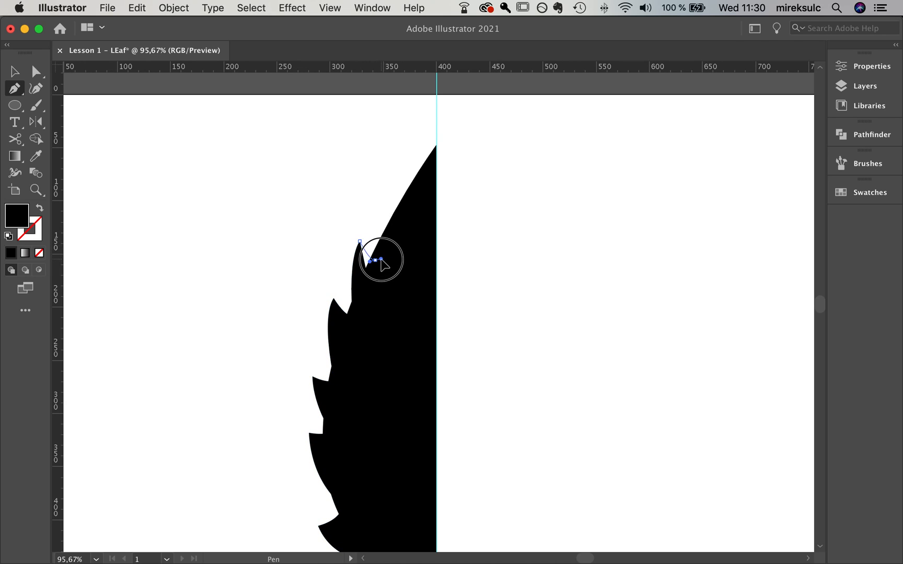
{"action": "left_click", "coordinate": [375, 260]}
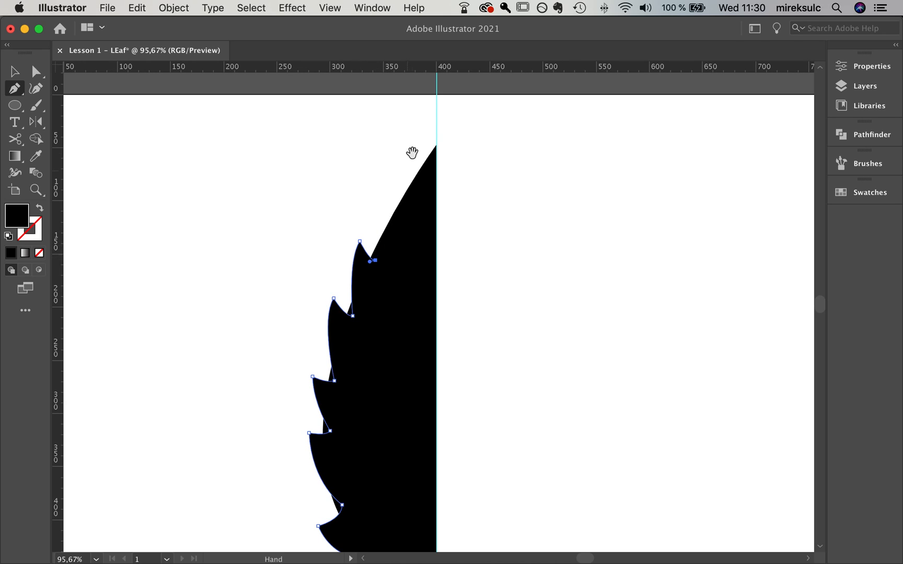
Draw the seventh tooth and end the serrated outline at the half-leaf's top tip on the guide.
{"action": "left_click_drag", "start_coordinate": [387, 185], "coordinate": [414, 196]}
{"action": "left_click", "coordinate": [387, 185]}
{"action": "left_click", "coordinate": [407, 197]}
{"action": "left_click_drag", "start_coordinate": [437, 146], "coordinate": [452, 134]}
Move the inner notch anchors of the upper teeth outward so they sit on the half-leaf's edge.
{"action": "key", "text": "a"}
{"action": "left_click_drag", "start_coordinate": [407, 197], "coordinate": [401, 196]}
{"action": "scroll", "coordinate": [405, 236], "scroll_direction": "up", "scroll_amount": 4}
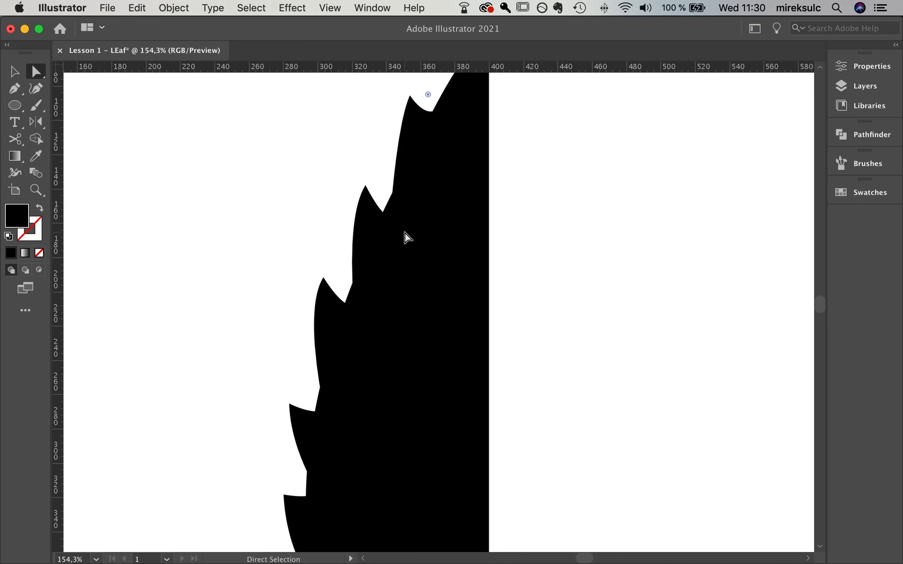
{"action": "scroll", "coordinate": [407, 238], "scroll_direction": "up", "scroll_amount": 3}
{"action": "left_click_drag", "start_coordinate": [382, 213], "coordinate": [372, 195]}
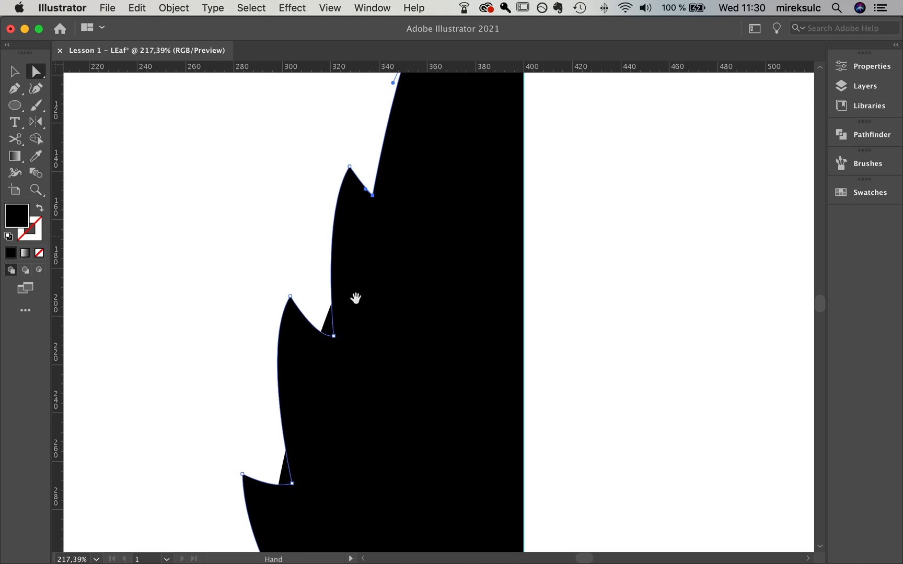
{"action": "left_click_drag", "start_coordinate": [345, 302], "coordinate": [390, 208]}
{"action": "mouse_move", "coordinate": [381, 242]}
{"action": "left_mouse_down"}
{"action": "mouse_move", "coordinate": [360, 234]}
{"action": "mouse_move", "coordinate": [369, 234]}
{"action": "left_mouse_up"}
{"action": "mouse_move", "coordinate": [339, 205]}
{"action": "left_mouse_down"}
{"action": "mouse_move", "coordinate": [327, 218]}
{"action": "mouse_move", "coordinate": [337, 209]}
{"action": "left_mouse_up"}
Align the notch anchors along the middle of the leaf with its edge, switching the artwork to Outline view.
{"action": "left_click_drag", "start_coordinate": [387, 320], "coordinate": [461, 229]}
{"action": "left_click_drag", "start_coordinate": [416, 298], "coordinate": [359, 293]}
{"action": "left_click", "coordinate": [366, 288]}
{"action": "left_click_drag", "start_coordinate": [427, 409], "coordinate": [385, 253]}
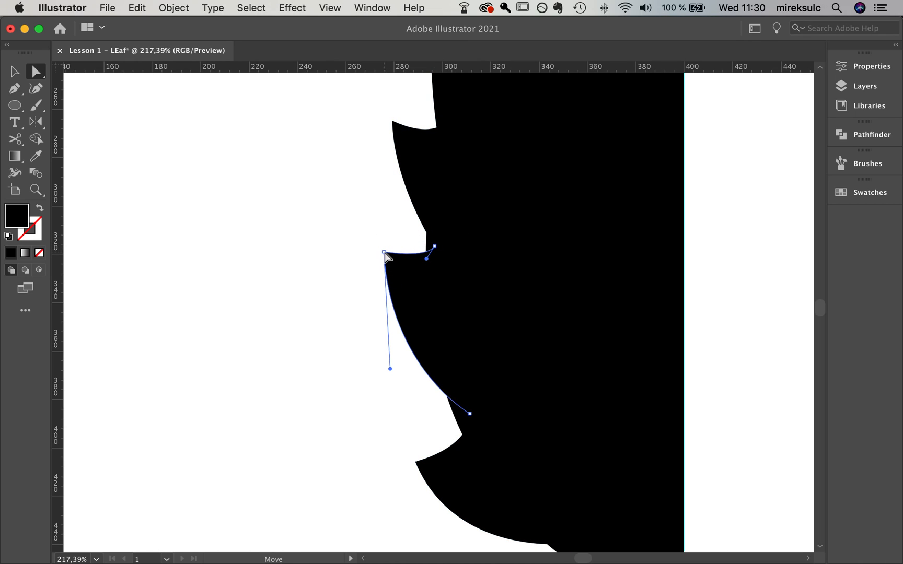
{"action": "key", "text": "super+y"}
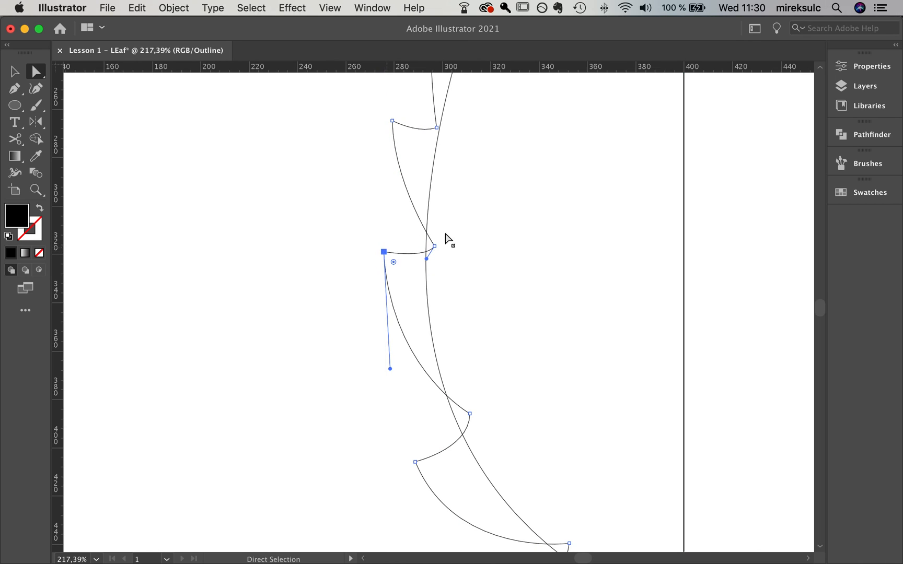
{"action": "mouse_move", "coordinate": [426, 262]}
{"action": "left_mouse_down"}
{"action": "mouse_move", "coordinate": [416, 256]}
{"action": "mouse_move", "coordinate": [435, 247]}
{"action": "mouse_move", "coordinate": [425, 252]}
{"action": "left_mouse_up"}
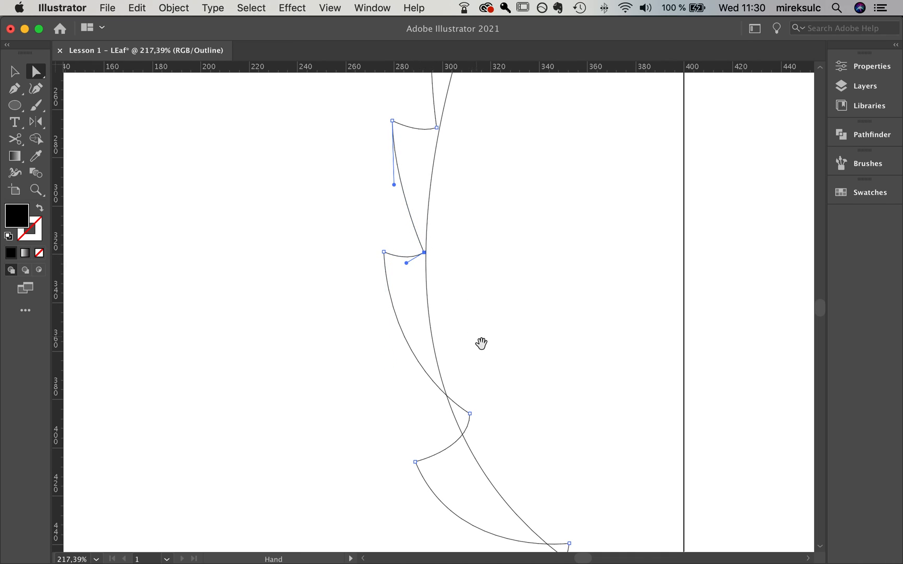
Move the notch above the second-lowest tooth onto the leaf edge and reshape that tooth's tip and curve.
{"action": "left_click_drag", "start_coordinate": [482, 343], "coordinate": [467, 186]}
{"action": "left_click_drag", "start_coordinate": [455, 258], "coordinate": [445, 278]}
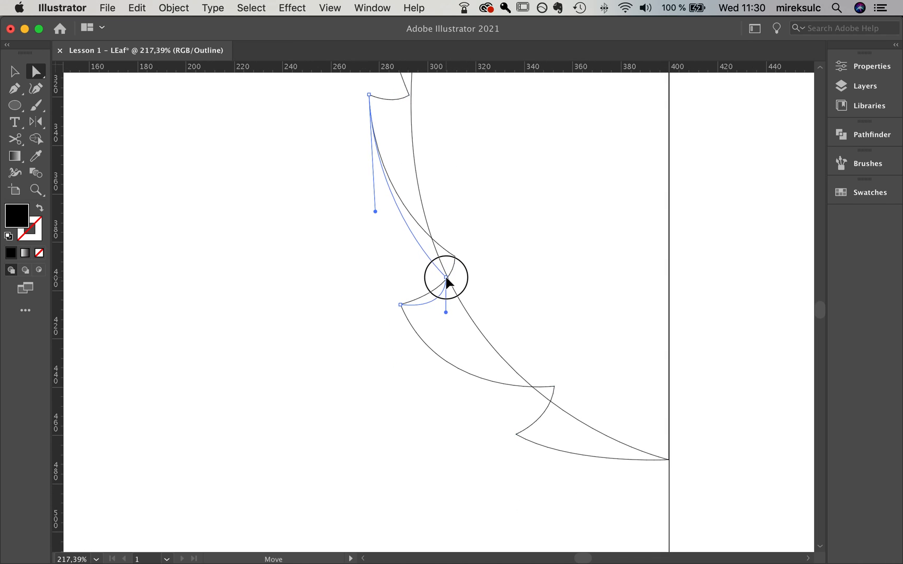
{"action": "left_click", "coordinate": [400, 306]}
{"action": "left_click_drag", "start_coordinate": [400, 306], "coordinate": [392, 297]}
{"action": "left_click_drag", "start_coordinate": [445, 312], "coordinate": [435, 300]}
{"action": "left_click", "coordinate": [392, 297]}
Reposition the lowest tooth's notch, tip and bottom end anchor, and adjust the curve handle at the notch.
{"action": "left_click_drag", "start_coordinate": [524, 338], "coordinate": [499, 254]}
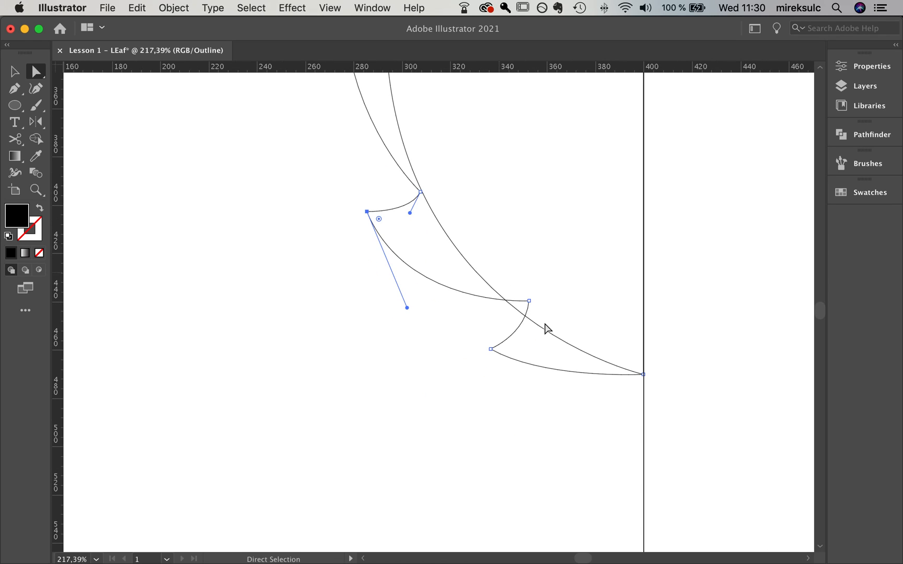
{"action": "left_click_drag", "start_coordinate": [527, 303], "coordinate": [514, 314]}
{"action": "left_click", "coordinate": [492, 349]}
{"action": "left_click_drag", "start_coordinate": [492, 350], "coordinate": [475, 347]}
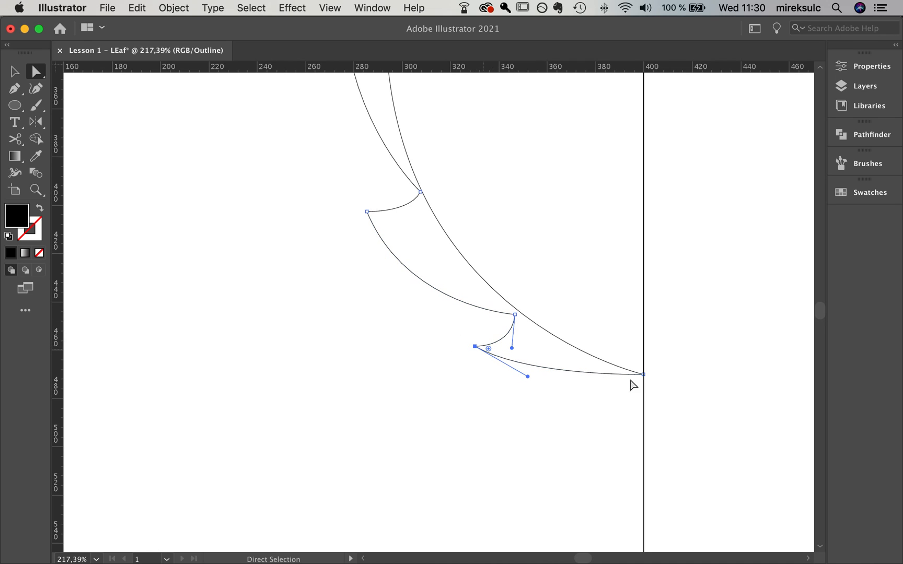
{"action": "left_click_drag", "start_coordinate": [644, 374], "coordinate": [643, 377]}
{"action": "left_click_drag", "start_coordinate": [528, 378], "coordinate": [508, 339]}
{"action": "left_click", "coordinate": [515, 315]}
Close the serrated outline with a Pen segment from its bottom end to its top end along the guide.
{"action": "left_click_drag", "start_coordinate": [633, 316], "coordinate": [568, 320]}
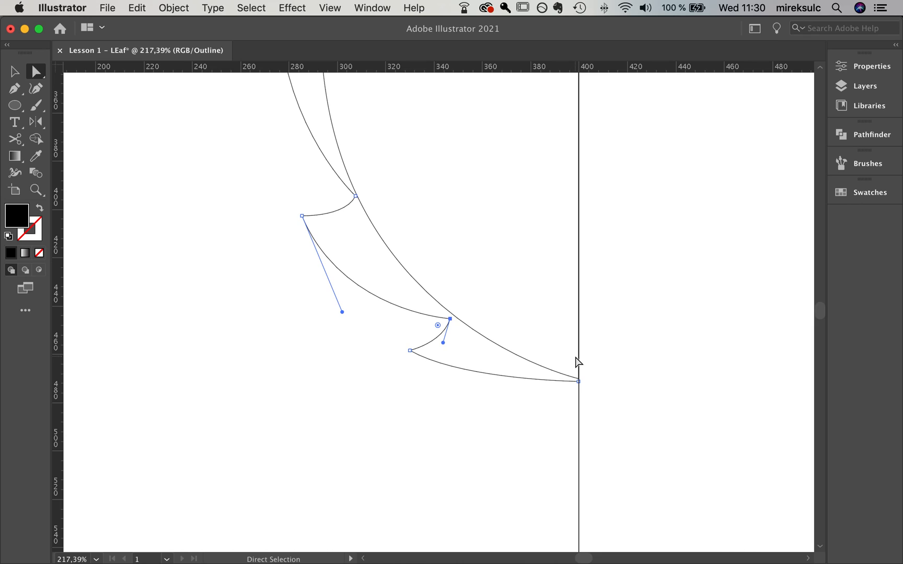
{"action": "scroll", "coordinate": [625, 329], "scroll_direction": "down", "scroll_amount": 2}
{"action": "key", "text": "p"}
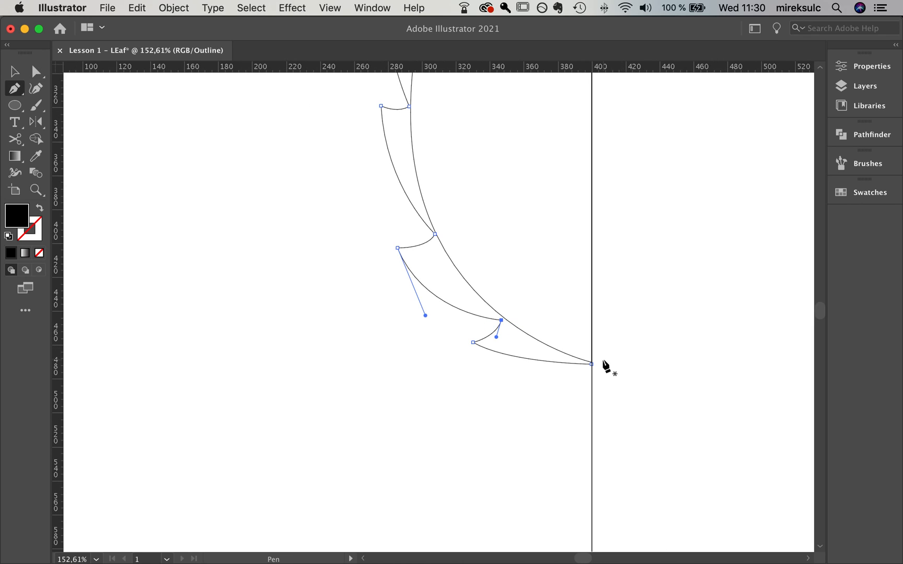
{"action": "left_click", "coordinate": [592, 364]}
{"action": "left_click_drag", "start_coordinate": [558, 123], "coordinate": [586, 549]}
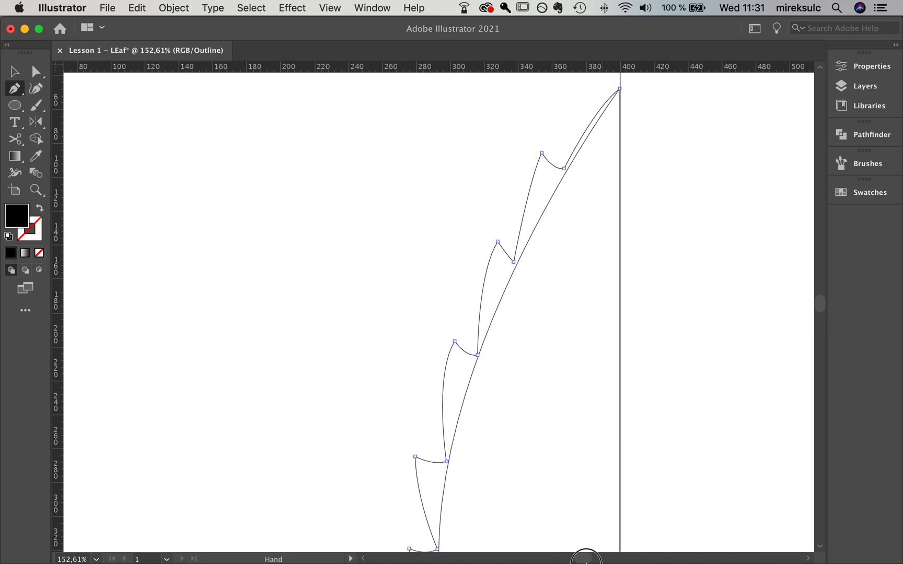
{"action": "left_click", "coordinate": [620, 88]}
Adjust the curve between the topmost notch and the leaf's tip using the tip's direction handle.
{"action": "key", "text": "v"}
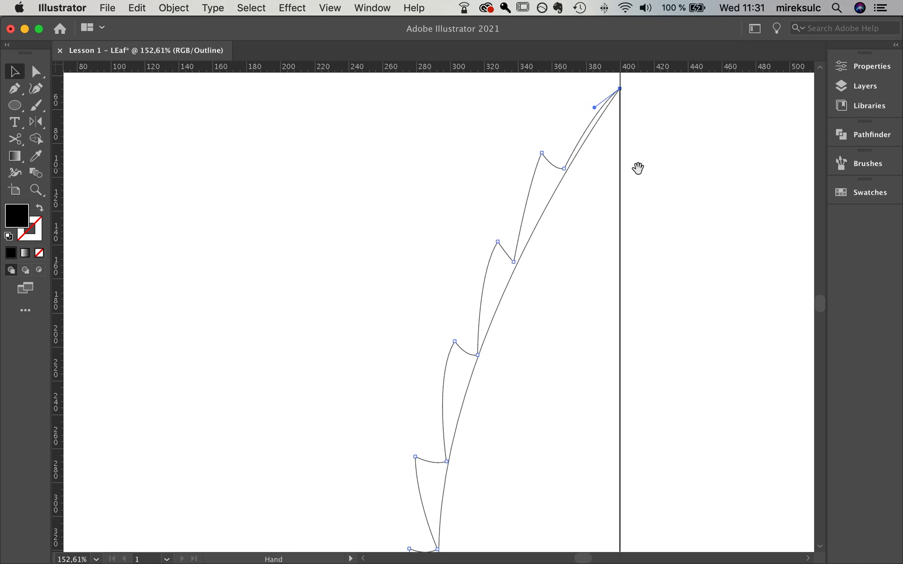
{"action": "left_click_drag", "start_coordinate": [639, 168], "coordinate": [634, 149]}
{"action": "key", "text": "a"}
{"action": "left_click", "coordinate": [559, 151]}
{"action": "left_click_drag", "start_coordinate": [589, 90], "coordinate": [590, 95]}
{"action": "left_click", "coordinate": [559, 152]}
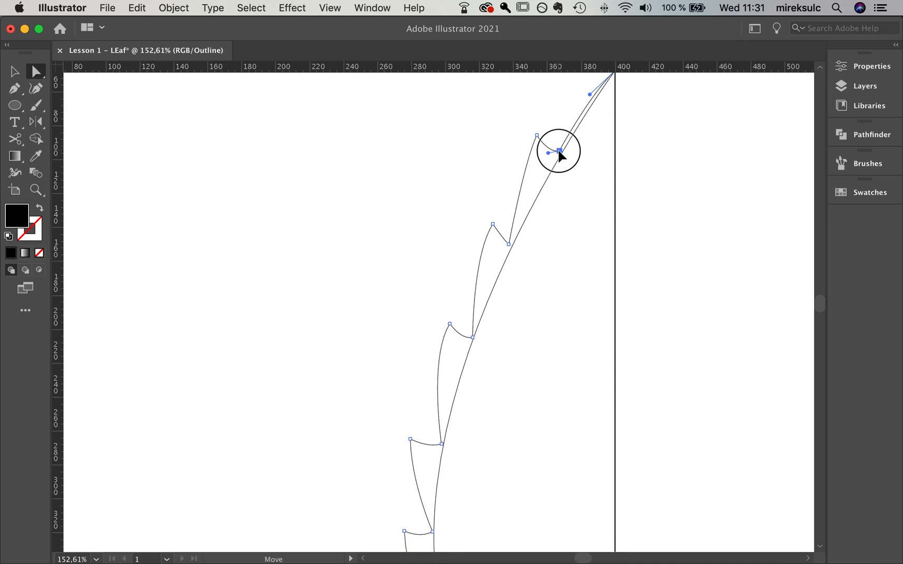
Reposition the tips and notches of the three uppermost teeth along the leaf edge.
{"action": "left_click_drag", "start_coordinate": [547, 153], "coordinate": [539, 149]}
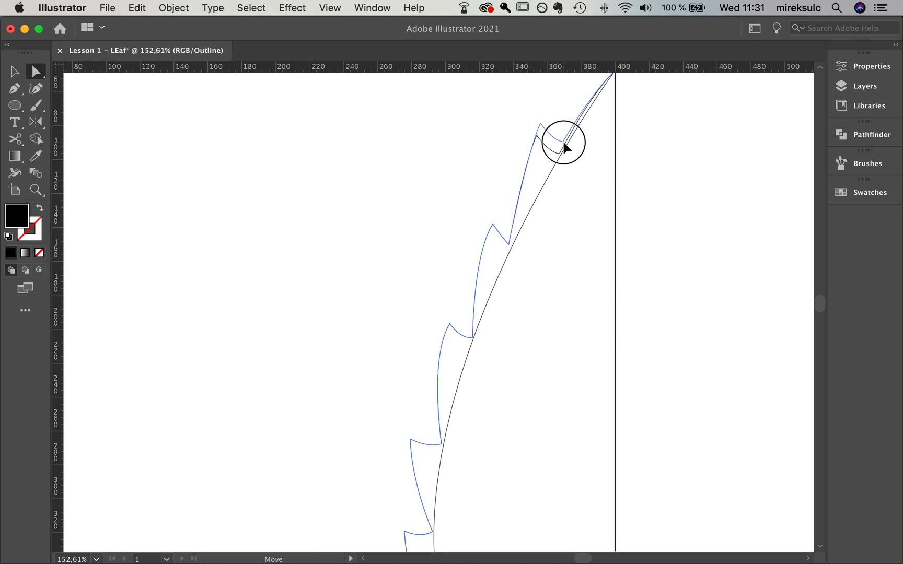
{"action": "mouse_move", "coordinate": [493, 224]}
{"action": "left_mouse_down"}
{"action": "mouse_move", "coordinate": [488, 214]}
{"action": "mouse_move", "coordinate": [499, 236]}
{"action": "left_mouse_up"}
{"action": "left_click", "coordinate": [510, 239]}
{"action": "left_click", "coordinate": [510, 240]}
{"action": "left_click", "coordinate": [450, 324]}
{"action": "left_click_drag", "start_coordinate": [450, 324], "coordinate": [468, 336]}
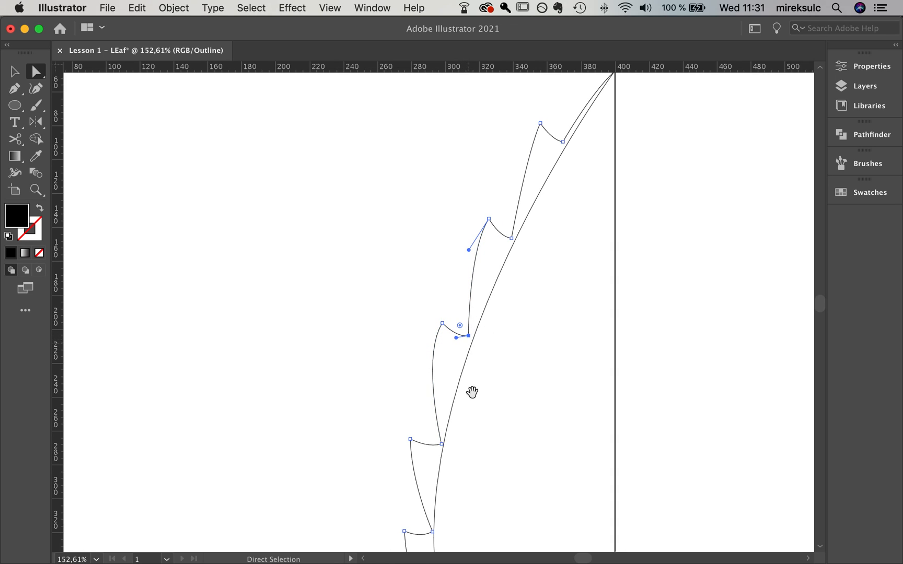
Reposition the fourth tooth's notch beside the leaf edge.
{"action": "left_click_drag", "start_coordinate": [470, 393], "coordinate": [520, 213]}
{"action": "left_click", "coordinate": [465, 253]}
{"action": "left_click_drag", "start_coordinate": [464, 254], "coordinate": [494, 257]}
{"action": "left_click", "coordinate": [485, 346], "text": "shift"}
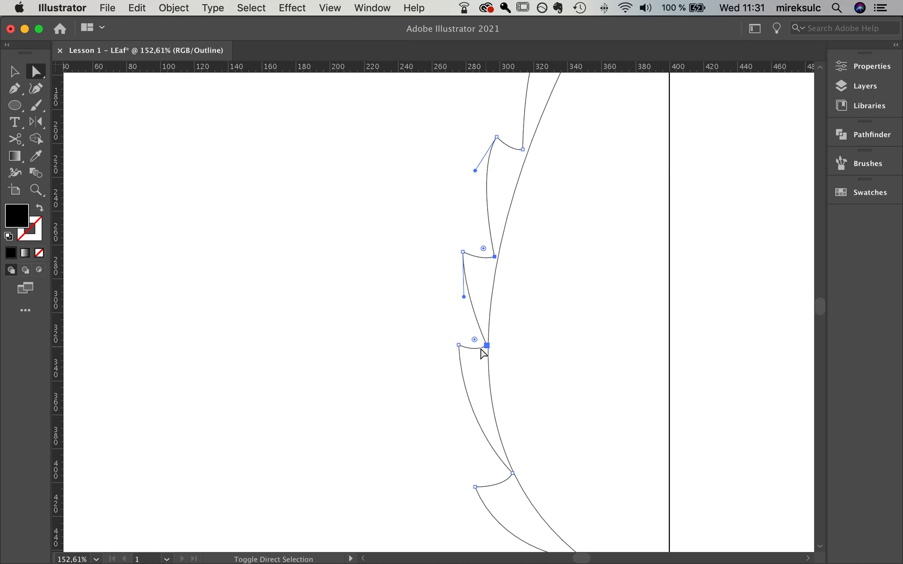
{"action": "left_click", "coordinate": [459, 346], "text": "shift"}
{"action": "left_click_drag", "start_coordinate": [459, 346], "coordinate": [484, 355]}
{"action": "key", "text": "super+z"}
Reposition the fifth tooth's tip slightly outward and adjust the direction handle at the fourth tooth's tip.
{"action": "left_click", "coordinate": [520, 342]}
{"action": "left_click", "coordinate": [459, 345], "text": "shift"}
{"action": "left_click", "coordinate": [480, 357]}
{"action": "left_click_drag", "start_coordinate": [464, 297], "coordinate": [463, 302]}
Deselect the serrated outline and switch the artwork from Outline back to Preview mode.
{"action": "scroll", "coordinate": [467, 216], "scroll_direction": "down", "scroll_amount": 6}
{"action": "scroll", "coordinate": [467, 216], "scroll_direction": "right", "scroll_amount": 3}
{"action": "key", "text": "v"}
{"action": "left_click", "coordinate": [504, 222]}
{"action": "scroll", "coordinate": [630, 230], "scroll_direction": "down", "scroll_amount": 6}
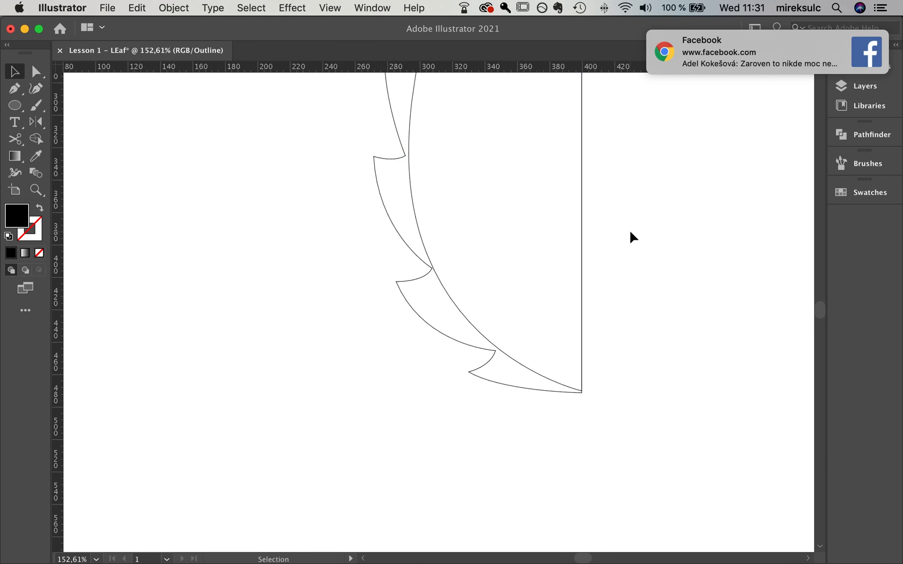
{"action": "left_click_drag", "start_coordinate": [635, 202], "coordinate": [427, 359]}
{"action": "key", "text": "super+y"}
Merge the smooth half leaf and the serrated shape into one shape with the Pathfinder Unite mode.
{"action": "left_click_drag", "start_coordinate": [262, 111], "coordinate": [396, 477]}
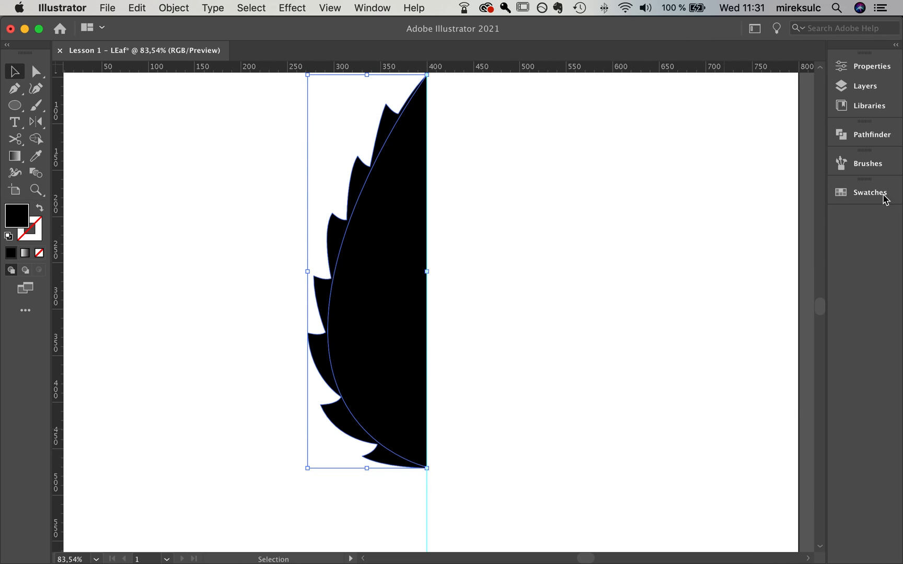
{"action": "left_click", "coordinate": [847, 137]}
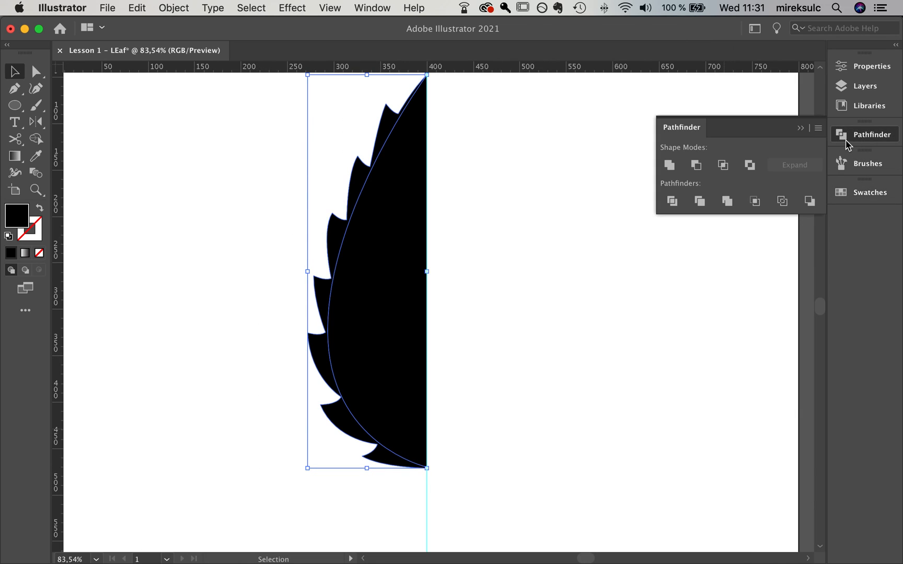
{"action": "left_click", "coordinate": [677, 165]}
{"action": "left_click", "coordinate": [524, 209]}
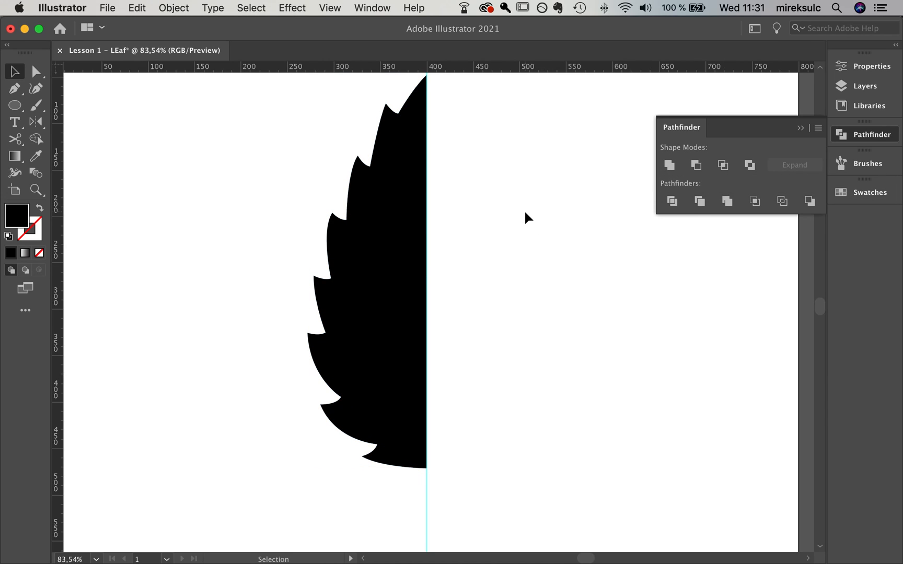
{"action": "scroll", "coordinate": [519, 191], "scroll_direction": "up", "scroll_amount": 2}
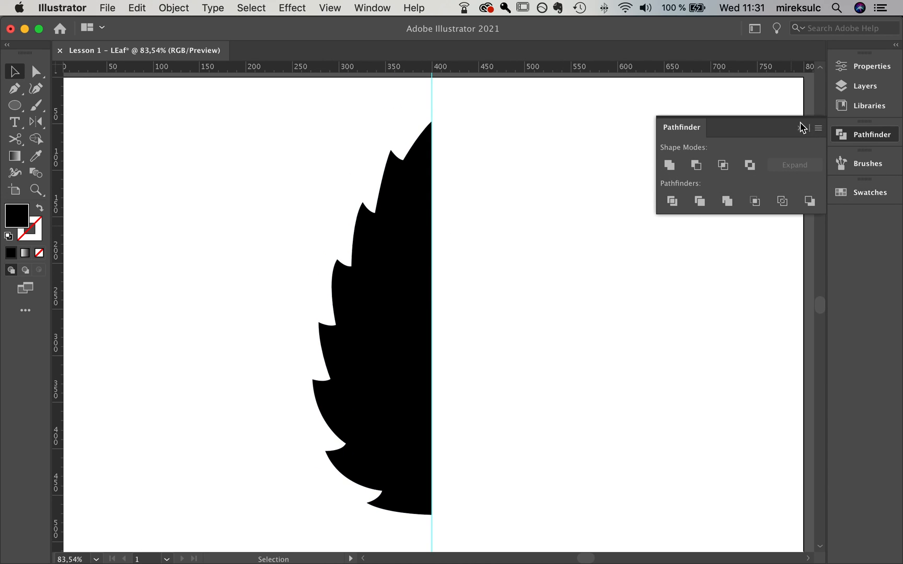
{"action": "left_click", "coordinate": [800, 128]}
Shift the topmost tooth's tip slightly toward the guide and reshape its outer edge into a rounder curve.
{"action": "key", "text": "a"}
{"action": "left_click", "coordinate": [391, 150]}
{"action": "left_click_drag", "start_coordinate": [391, 151], "coordinate": [387, 163]}
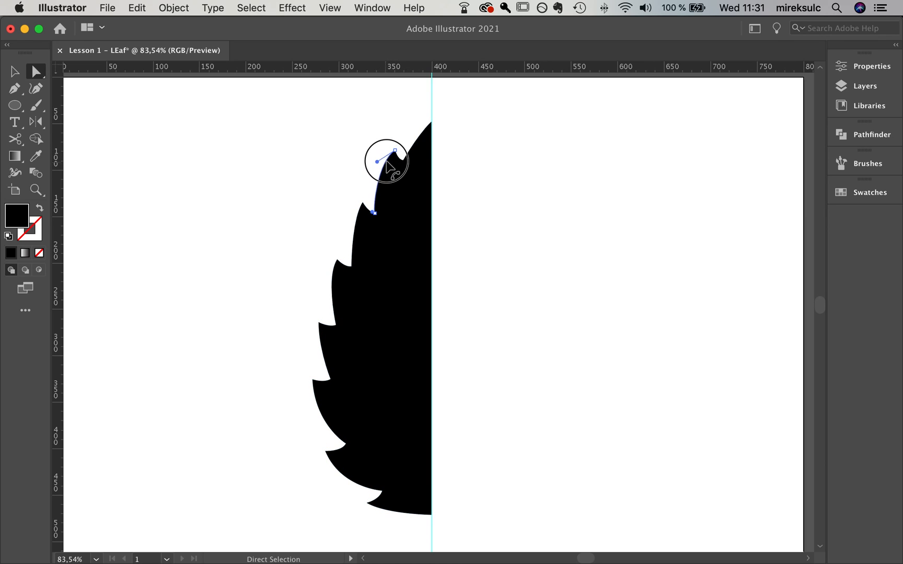
{"action": "key", "text": "super+z"}
{"action": "left_click", "coordinate": [395, 150]}
{"action": "left_click_drag", "start_coordinate": [386, 165], "coordinate": [380, 170]}
{"action": "left_click", "coordinate": [403, 160]}
{"action": "left_click", "coordinate": [402, 160]}
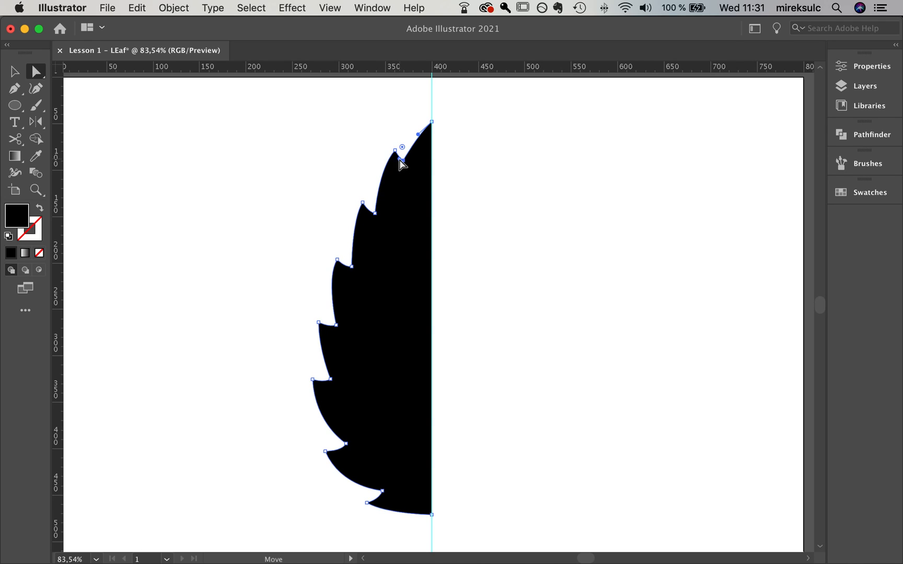
{"action": "key", "text": "v"}
{"action": "left_click", "coordinate": [483, 204]}
{"action": "left_click", "coordinate": [418, 287]}
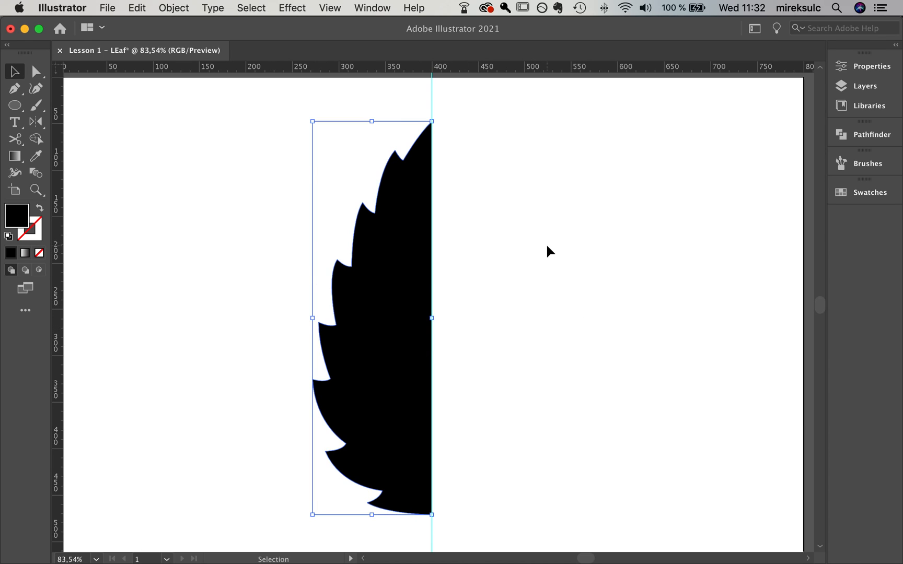
Reposition the tips of the third and fourth teeth outward and adjust the notch above the third tooth.
{"action": "key", "text": "a"}
{"action": "left_click_drag", "start_coordinate": [338, 260], "coordinate": [322, 282]}
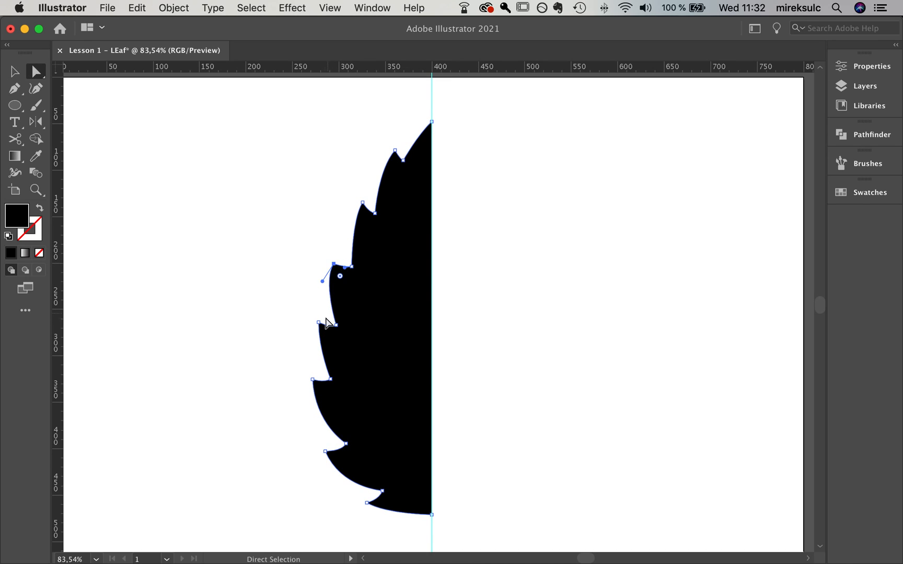
{"action": "left_click_drag", "start_coordinate": [318, 323], "coordinate": [314, 356]}
{"action": "left_click", "coordinate": [335, 262]}
{"action": "left_click", "coordinate": [351, 268]}
{"action": "left_click_drag", "start_coordinate": [351, 268], "coordinate": [343, 272]}
{"action": "left_click", "coordinate": [476, 272]}
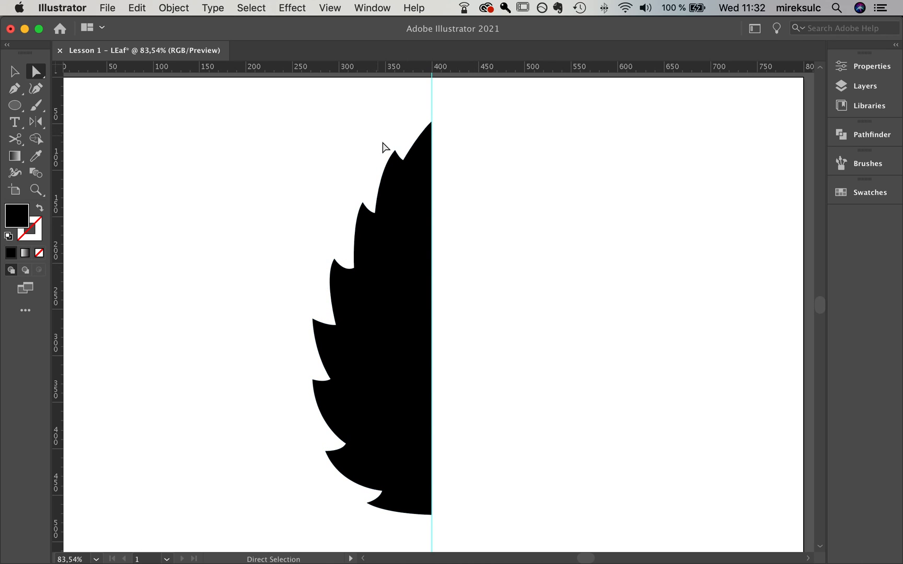
Nudge the topmost tooth's tip outward and move the fourth tooth's tip slightly up and toward the guide.
{"action": "left_click", "coordinate": [393, 152]}
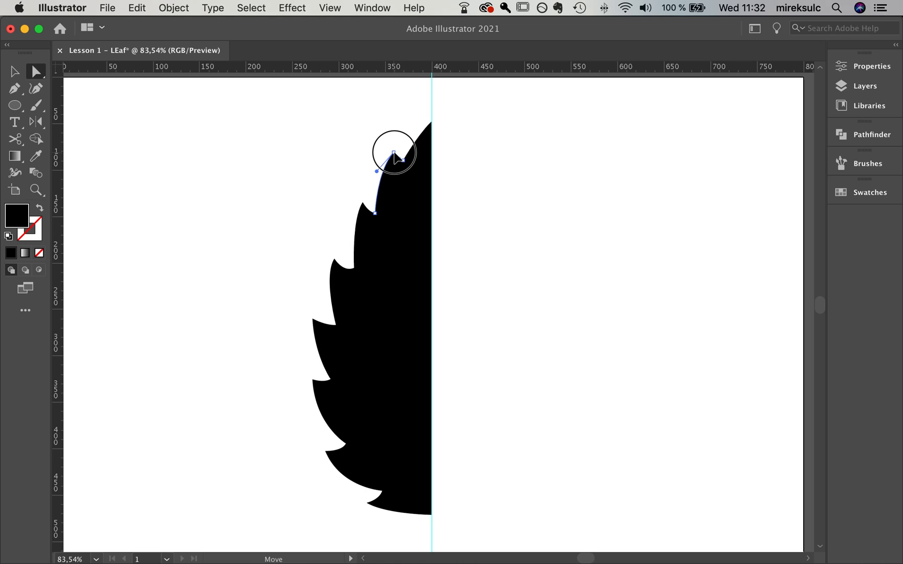
{"action": "left_click", "coordinate": [488, 193]}
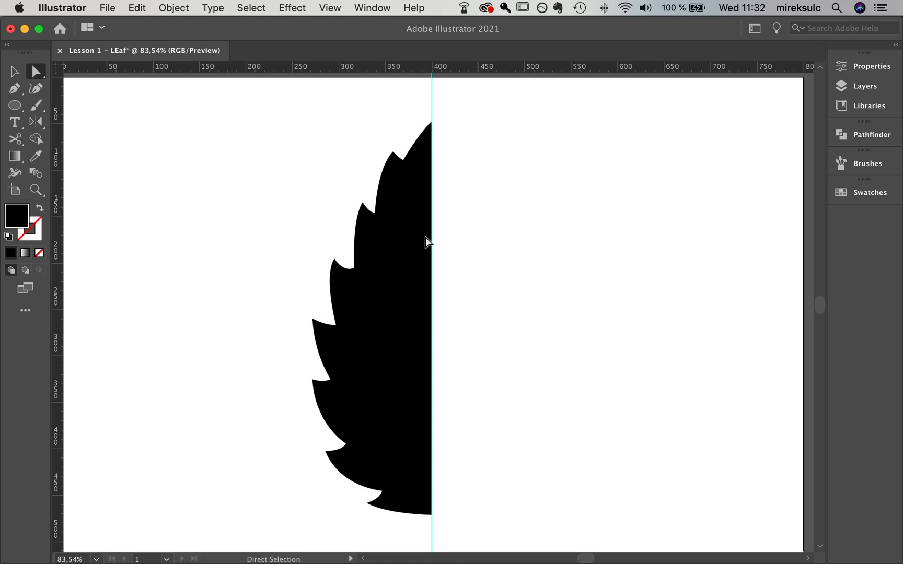
{"action": "left_click_drag", "start_coordinate": [312, 319], "coordinate": [317, 315]}
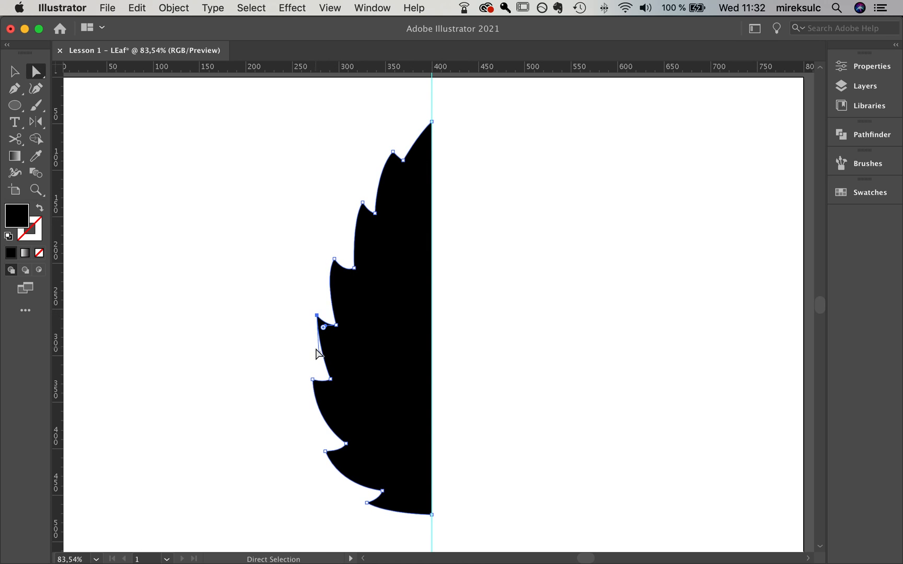
{"action": "left_click", "coordinate": [590, 304]}
{"action": "key", "text": "v"}
{"action": "left_click", "coordinate": [391, 328]}
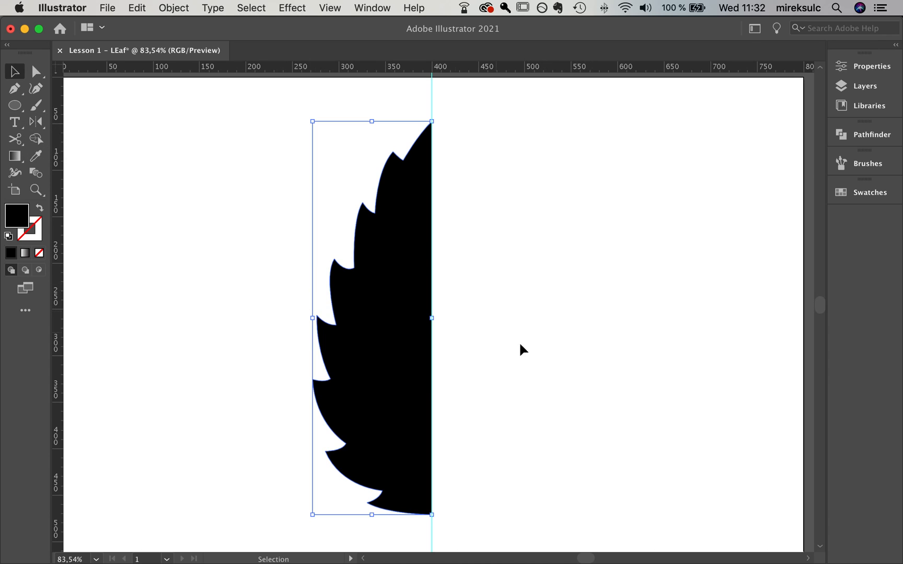
Adjust the curve between the third tooth's tip and the notch above it with the direction handle.
{"action": "key", "text": "a"}
{"action": "left_click", "coordinate": [334, 260]}
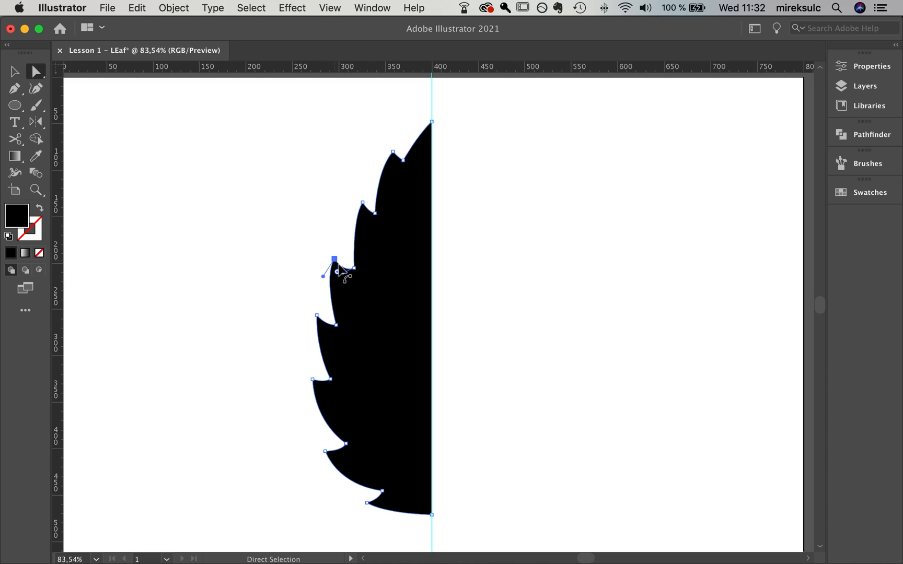
{"action": "left_click_drag", "start_coordinate": [343, 272], "coordinate": [346, 269]}
{"action": "key", "text": "o"}
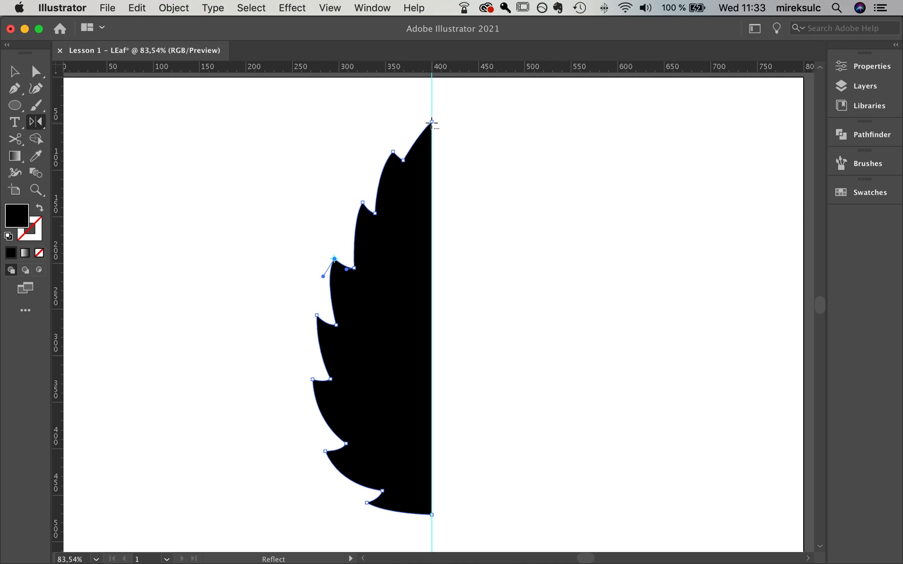
{"action": "left_click", "coordinate": [432, 121], "text": "alt"}
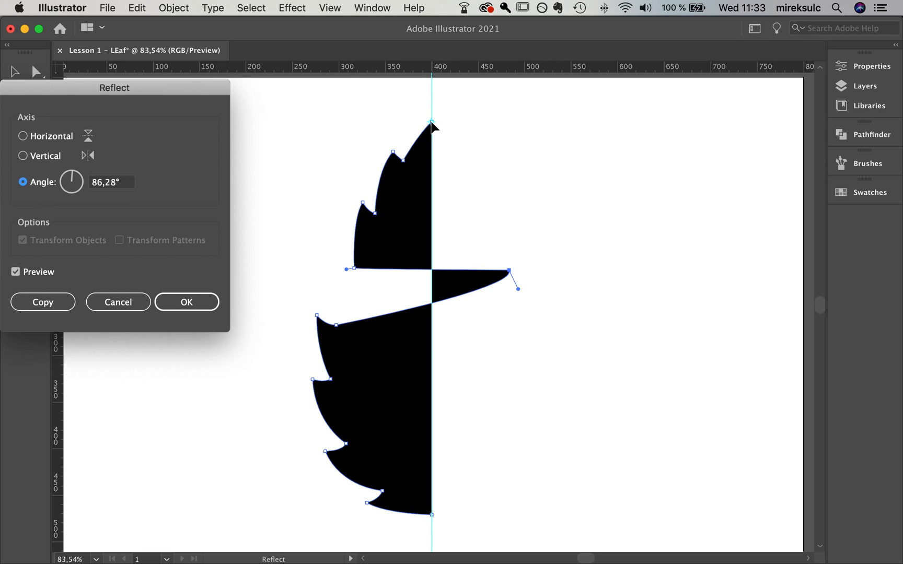
{"action": "left_click", "coordinate": [118, 302]}
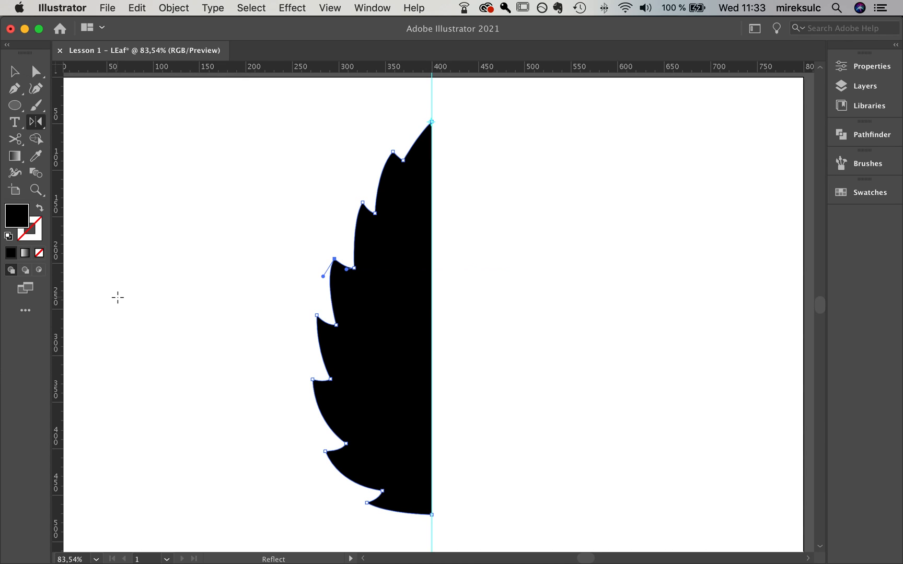
{"action": "key", "text": "v"}
{"action": "left_click", "coordinate": [505, 266]}
{"action": "left_click", "coordinate": [351, 323]}
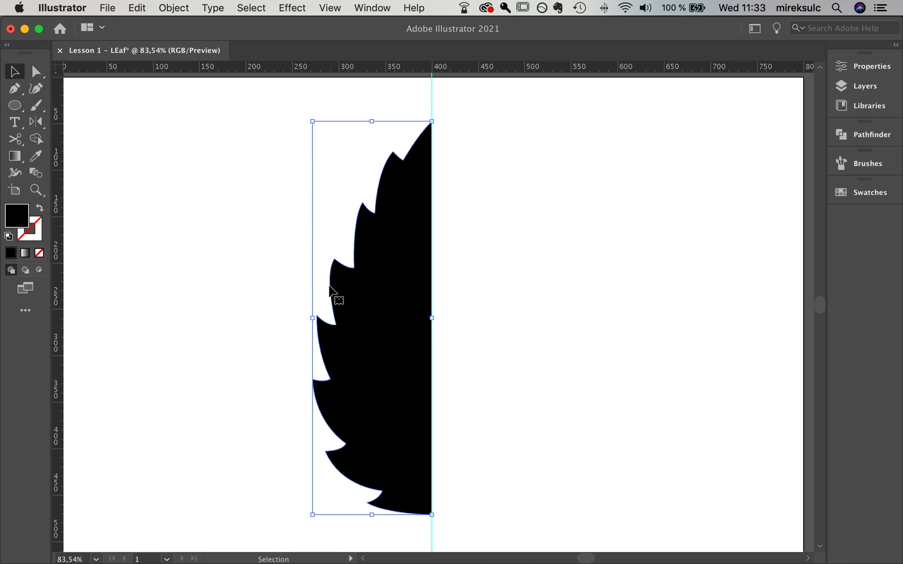
Flatten the outer curve of the third tooth slightly using its tip's lower direction handle.
{"action": "key", "text": "a"}
{"action": "left_click", "coordinate": [334, 259]}
{"action": "left_click_drag", "start_coordinate": [322, 276], "coordinate": [325, 283]}
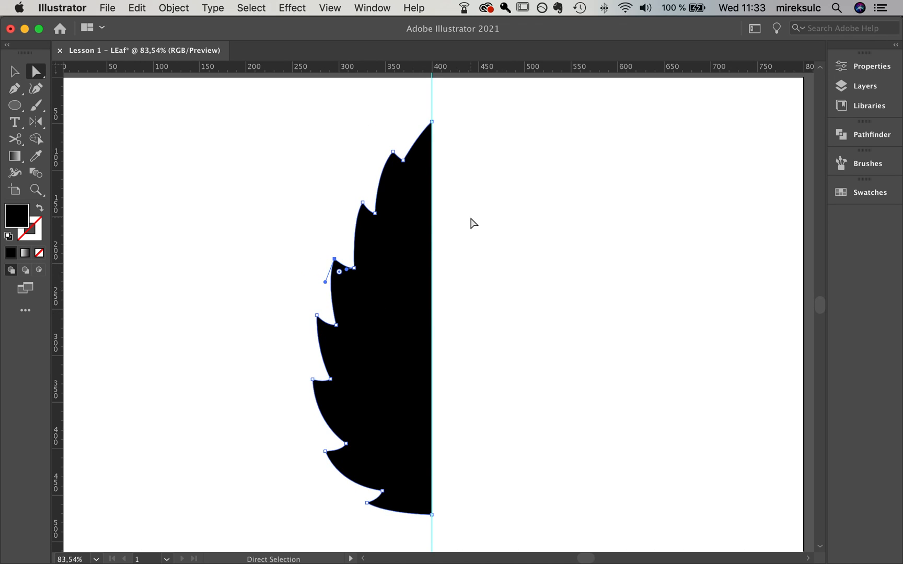
{"action": "key", "text": "o"}
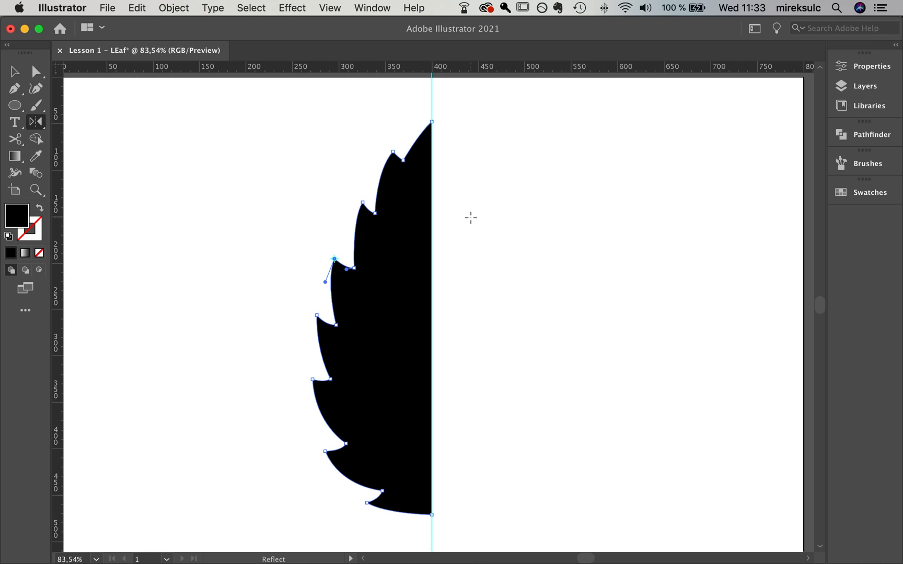
{"action": "left_click", "coordinate": [431, 121], "text": "alt"}
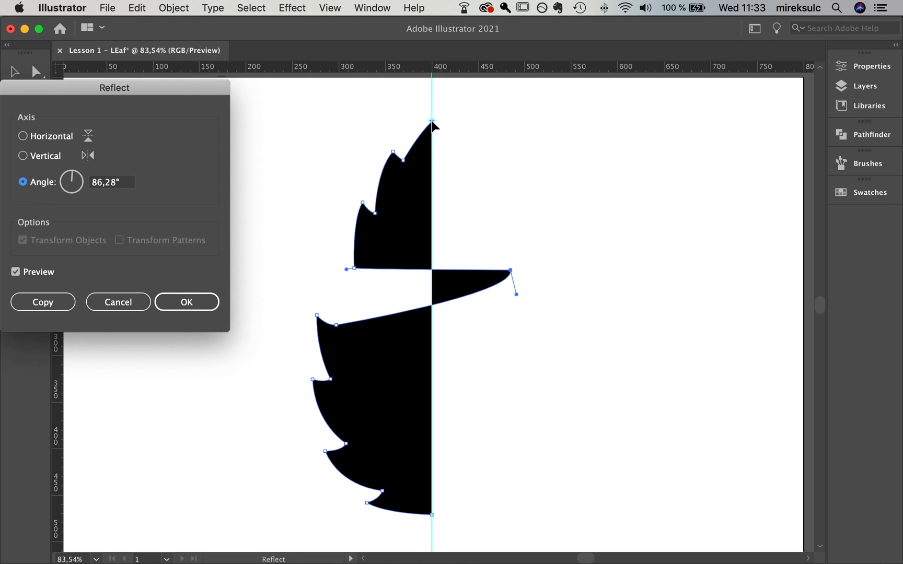
{"action": "left_click", "coordinate": [138, 297]}
Select the whole half leaf and reflect a copy across the Vertical axis about its top point on the guide.
{"action": "key", "text": "v"}
{"action": "left_click", "coordinate": [621, 312]}
{"action": "left_click", "coordinate": [391, 289]}
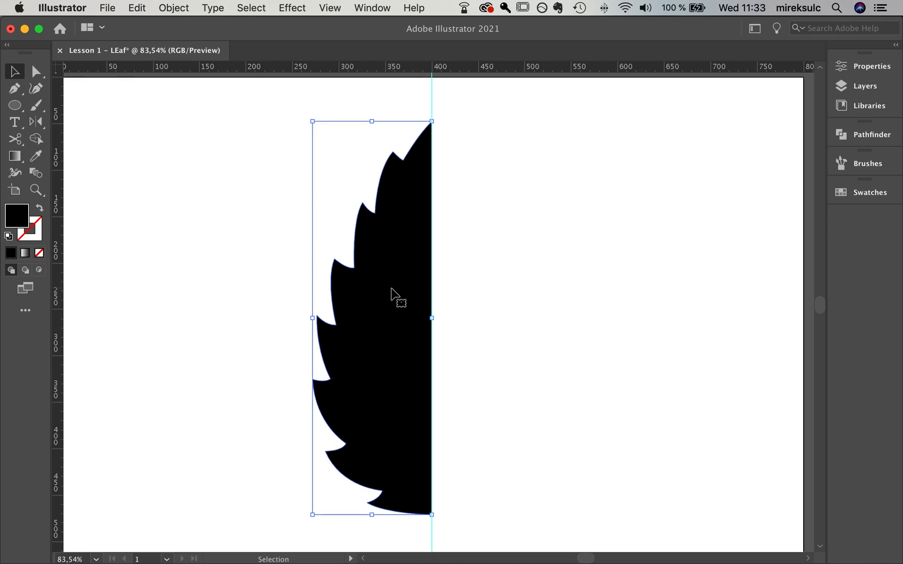
{"action": "key", "text": "o"}
{"action": "key", "text": "super"}
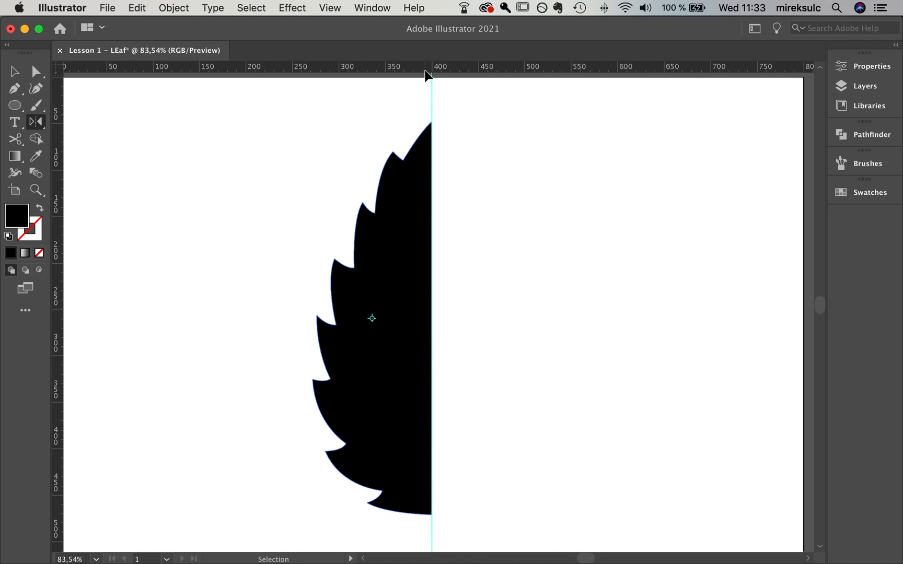
{"action": "left_click", "coordinate": [430, 125], "text": "alt"}
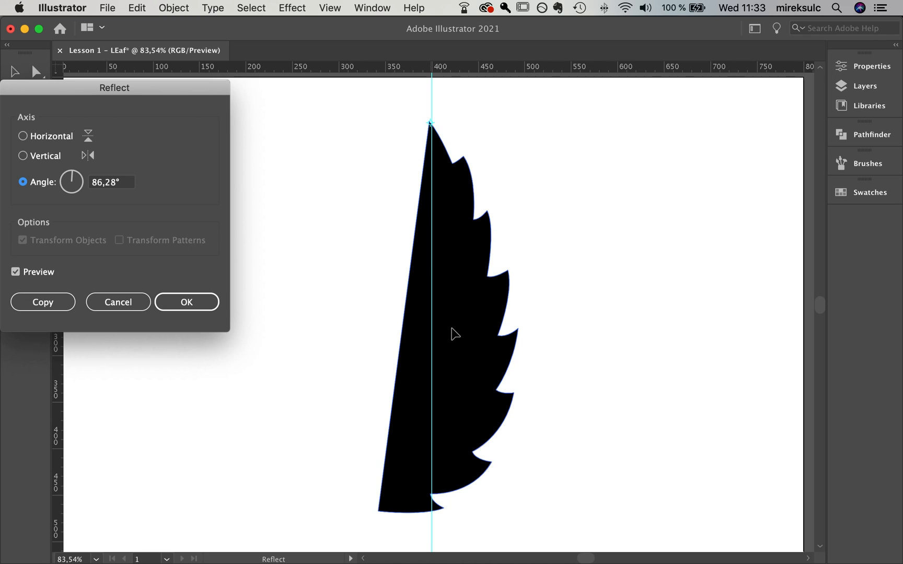
{"action": "left_click", "coordinate": [46, 159]}
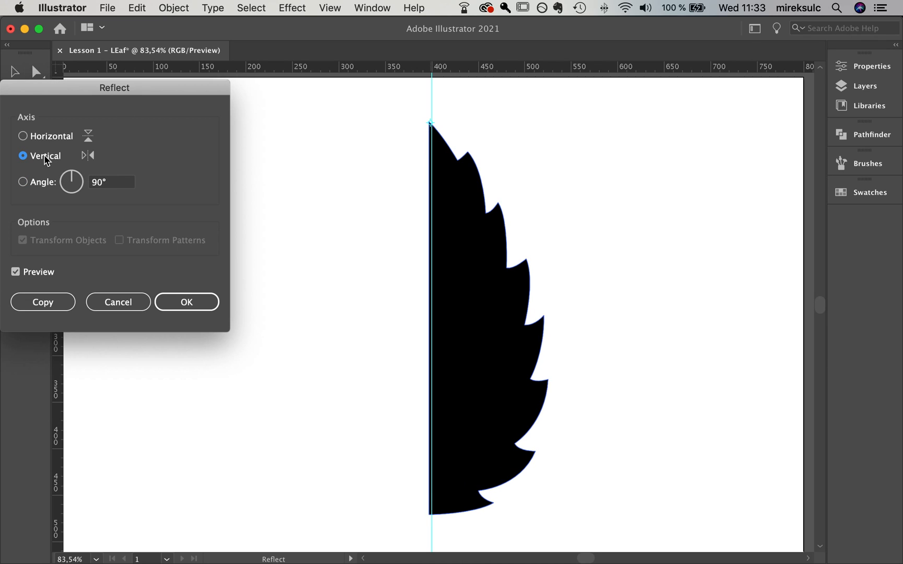
{"action": "left_click", "coordinate": [31, 312]}
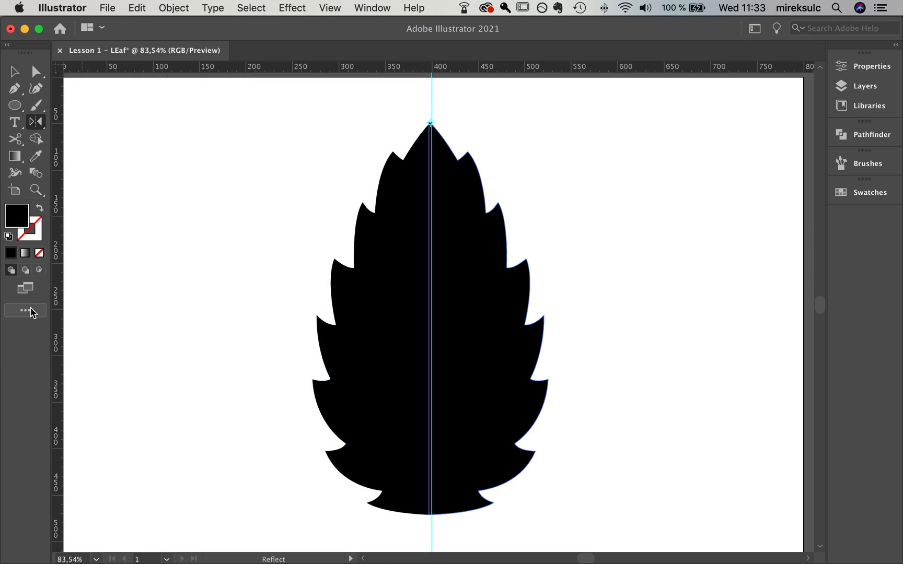
Move the mirrored half slightly outward so its straight edge sits closer to the vertical guide.
{"action": "key", "text": "a"}
{"action": "left_click", "coordinate": [470, 349], "text": "shift"}
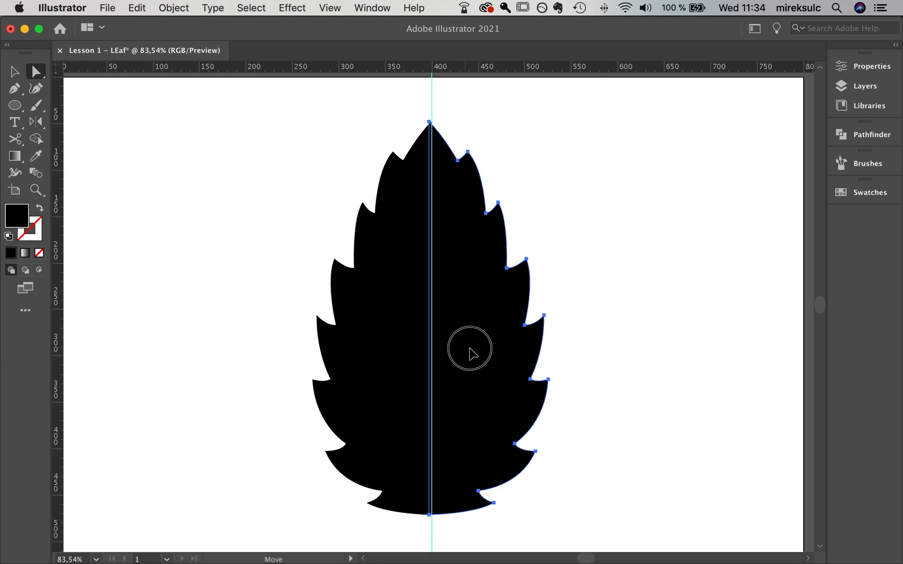
{"action": "left_click_drag", "start_coordinate": [470, 349], "coordinate": [466, 349]}
{"action": "left_click", "coordinate": [588, 359]}
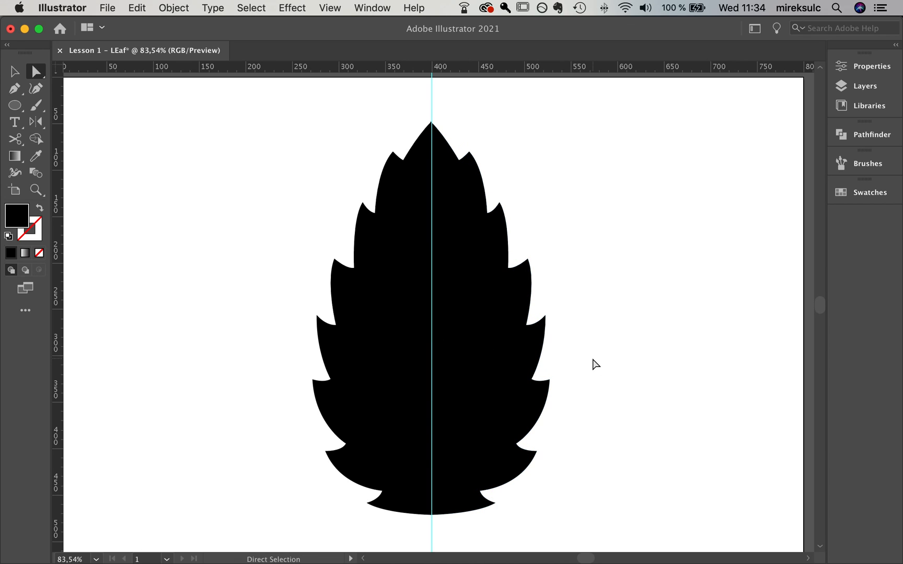
Switch to Outline mode and examine where the two halves meet at the leaf's tip.
{"action": "key", "text": "v"}
{"action": "key", "text": "space"}
{"action": "left_click_drag", "start_coordinate": [600, 366], "coordinate": [572, 359]}
{"action": "scroll", "coordinate": [445, 194], "scroll_direction": "up", "scroll_amount": 5}
{"action": "key", "text": "space"}
{"action": "left_click_drag", "start_coordinate": [370, 115], "coordinate": [517, 381]}
{"action": "scroll", "coordinate": [471, 172], "scroll_direction": "up", "scroll_amount": 3}
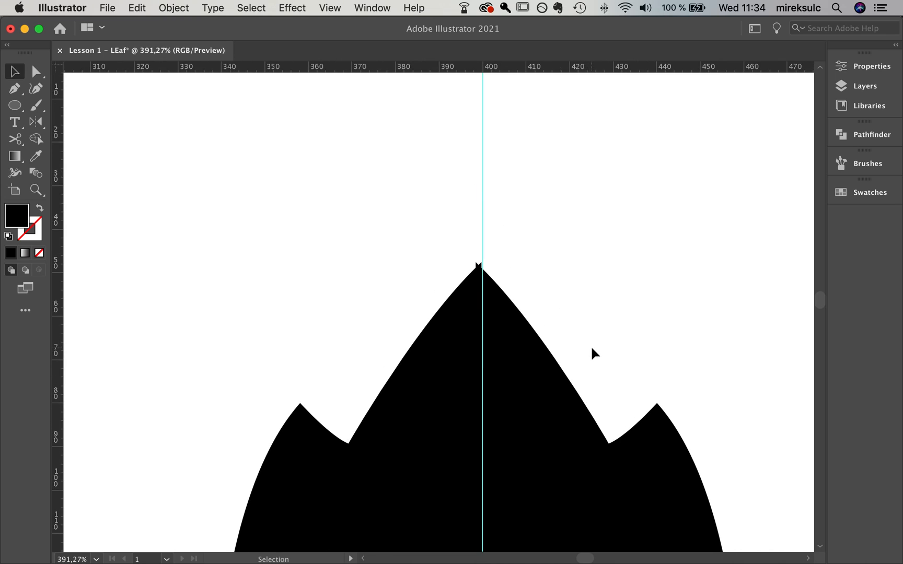
{"action": "key", "text": "super+y"}
{"action": "key", "text": "space"}
{"action": "left_click_drag", "start_coordinate": [592, 347], "coordinate": [534, 288]}
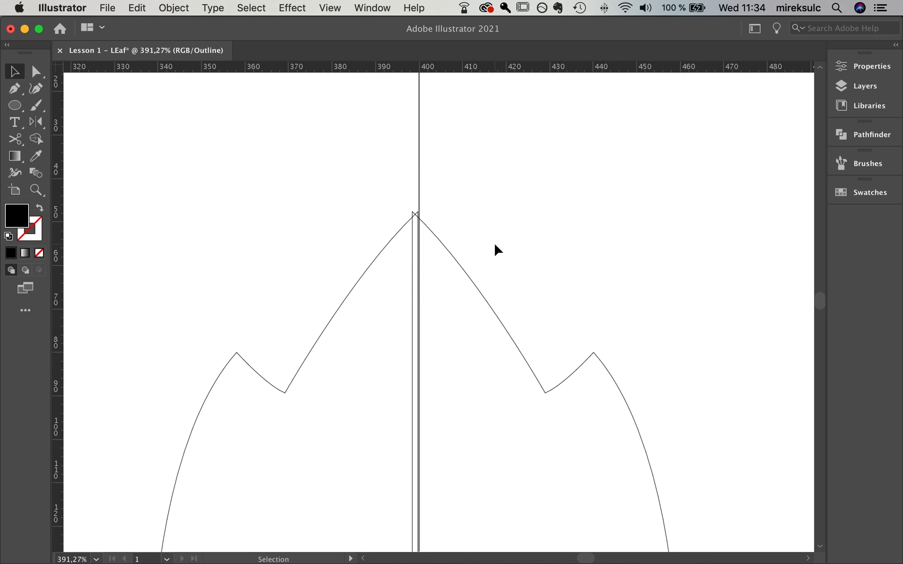
Move the right half slightly outward so its straight edge nearly meets the vertical guide.
{"action": "double_click", "coordinate": [475, 285]}
{"action": "left_click_drag", "start_coordinate": [477, 285], "coordinate": [487, 287]}
{"action": "left_click", "coordinate": [442, 256]}
{"action": "scroll", "coordinate": [418, 283], "scroll_direction": "up", "scroll_amount": 4}
{"action": "scroll", "coordinate": [418, 286], "scroll_direction": "up", "scroll_amount": 3}
{"action": "scroll", "coordinate": [477, 106], "scroll_direction": "up", "scroll_amount": 2}
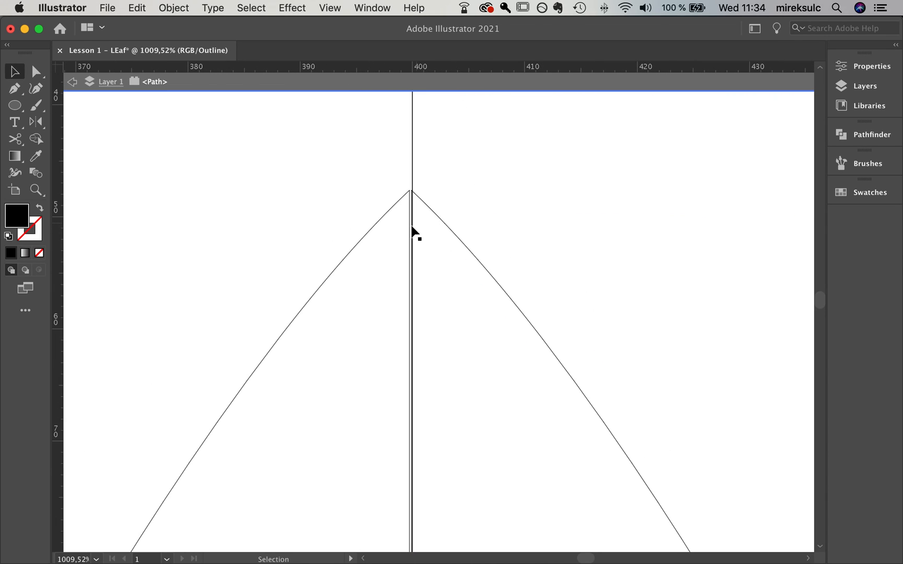
Align the two halves' top anchor points so their straight edges meet at the leaf's tip.
{"action": "double_click", "coordinate": [340, 175]}
{"action": "left_click", "coordinate": [371, 232]}
{"action": "left_click", "coordinate": [443, 160]}
{"action": "scroll", "coordinate": [421, 160], "scroll_direction": "up", "scroll_amount": 2}
{"action": "scroll", "coordinate": [420, 155], "scroll_direction": "up", "scroll_amount": 4}
{"action": "key", "text": "a"}
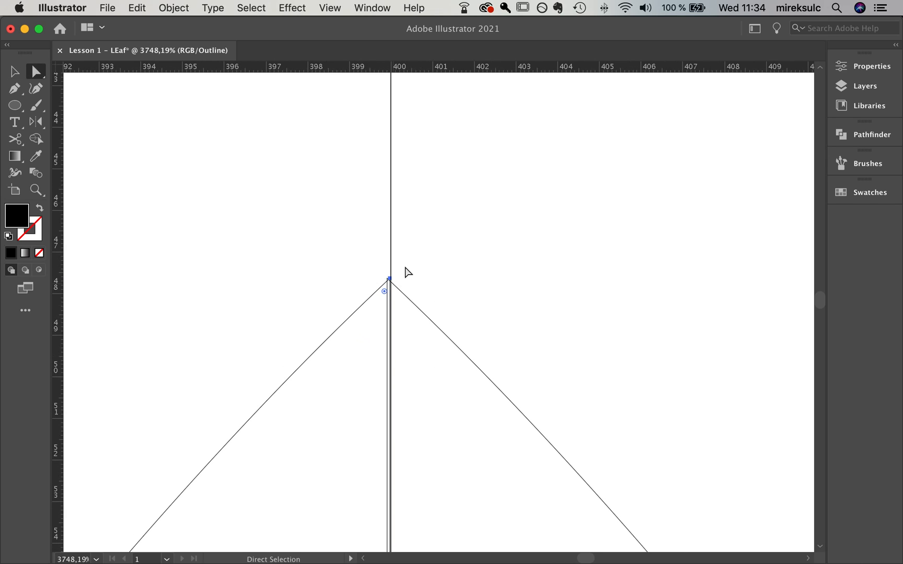
{"action": "mouse_move", "coordinate": [390, 279]}
{"action": "left_mouse_down"}
{"action": "mouse_move", "coordinate": [380, 282]}
{"action": "mouse_move", "coordinate": [394, 282]}
{"action": "left_mouse_up"}
{"action": "left_click", "coordinate": [386, 281]}
{"action": "left_click", "coordinate": [381, 284]}
{"action": "left_click", "coordinate": [389, 279]}
{"action": "left_click", "coordinate": [381, 287]}
{"action": "scroll", "coordinate": [438, 303], "scroll_direction": "down", "scroll_amount": 5}
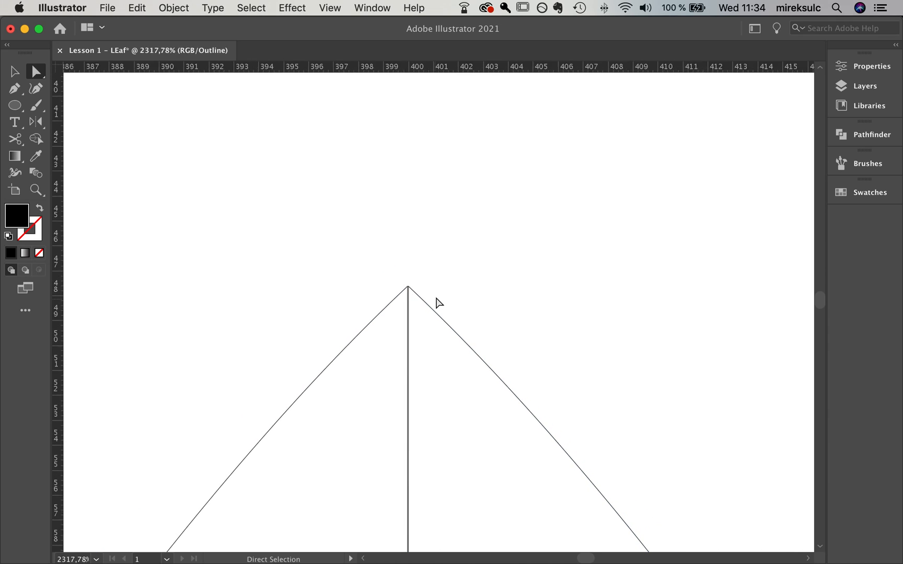
Examine where the two halves meet on the guide at the leaf's base.
{"action": "scroll", "coordinate": [438, 366], "scroll_direction": "down", "scroll_amount": 5}
{"action": "scroll", "coordinate": [449, 376], "scroll_direction": "up", "scroll_amount": 10}
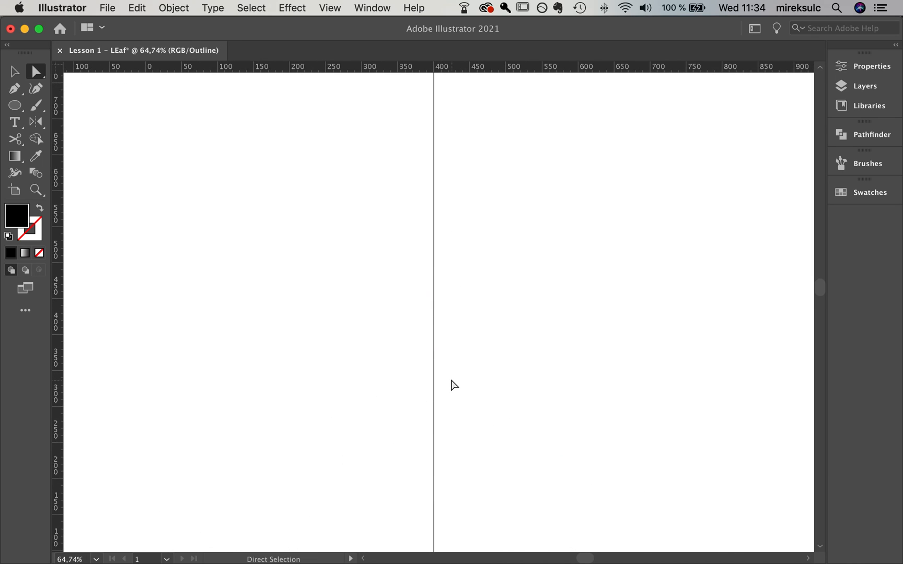
{"action": "scroll", "coordinate": [451, 380], "scroll_direction": "up", "scroll_amount": 2}
{"action": "scroll", "coordinate": [451, 383], "scroll_direction": "down", "scroll_amount": 3}
{"action": "left_click_drag", "start_coordinate": [820, 292], "coordinate": [822, 315]}
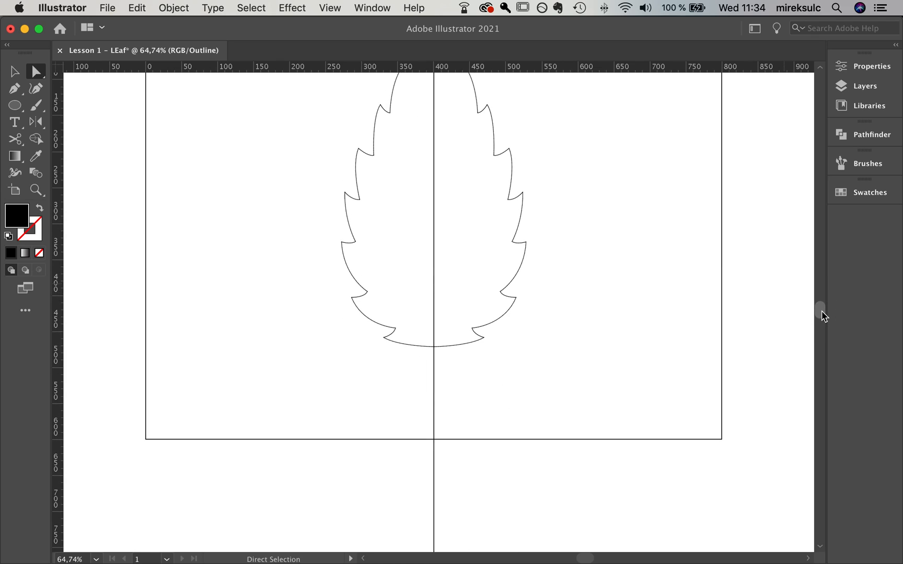
{"action": "key", "text": "plus"}
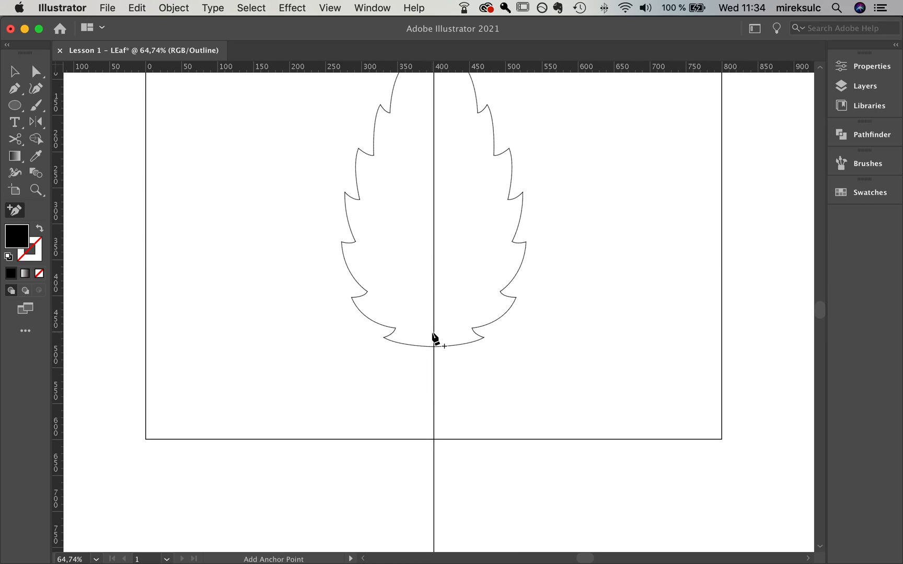
{"action": "key", "text": "v"}
{"action": "scroll", "coordinate": [505, 403], "scroll_direction": "up", "scroll_amount": 10}
{"action": "left_click_drag", "start_coordinate": [270, 239], "coordinate": [444, 341]}
{"action": "scroll", "coordinate": [324, 249], "scroll_direction": "up", "scroll_amount": 8}
{"action": "left_click_drag", "start_coordinate": [676, 391], "coordinate": [449, 423]}
{"action": "key", "text": "a"}
{"action": "left_click", "coordinate": [345, 375]}
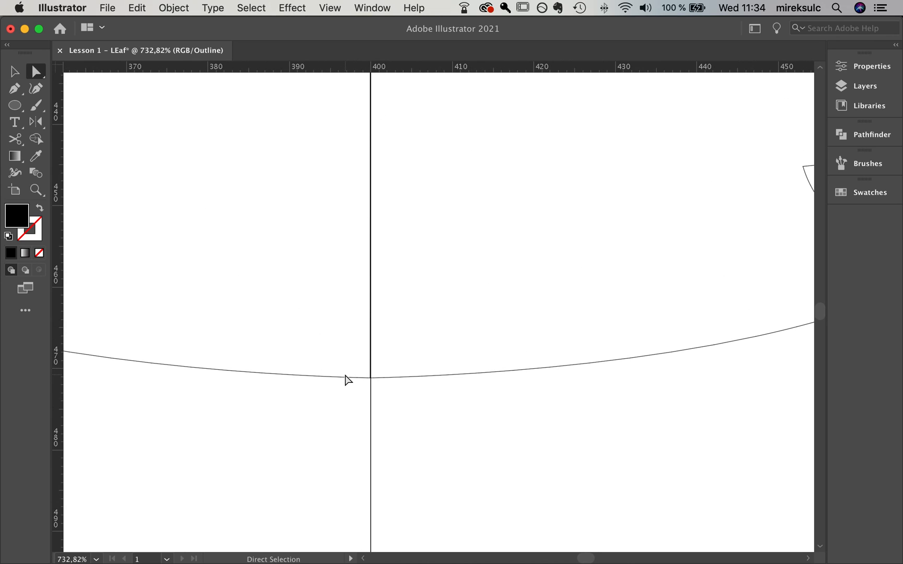
{"action": "key", "text": "v"}
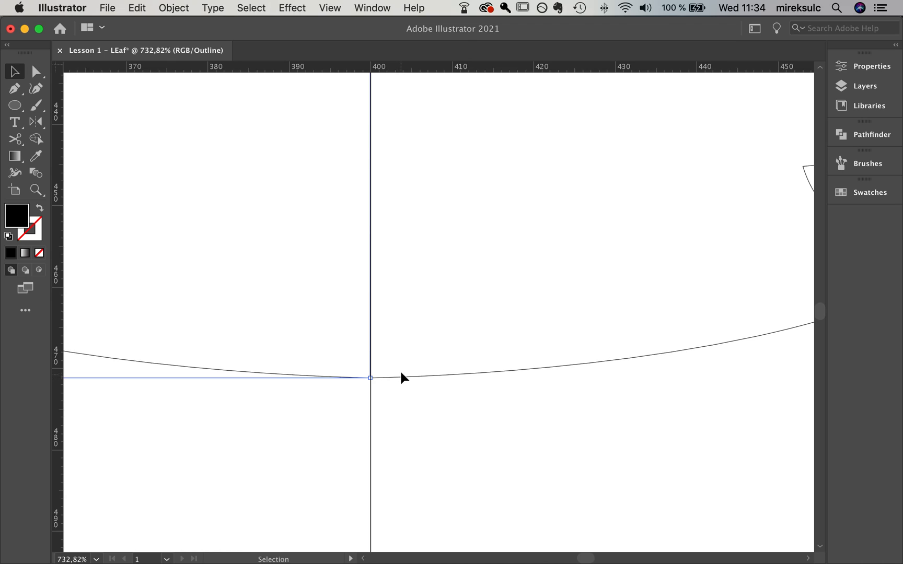
Switch from Outline back to Preview mode with the whole leaf in view.
{"action": "scroll", "coordinate": [403, 377], "scroll_direction": "down", "scroll_amount": 3}
{"action": "key", "text": "a"}
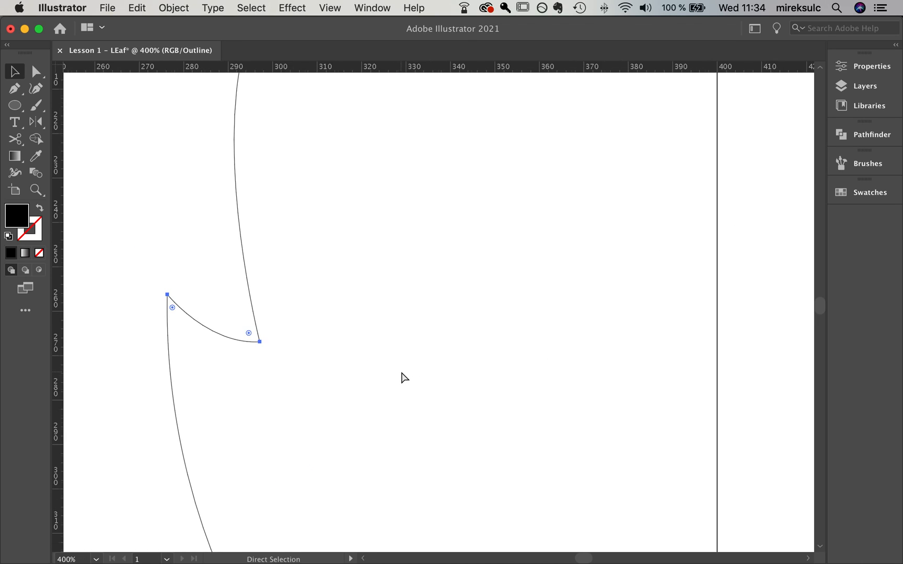
{"action": "key", "text": "super+minus"}
{"action": "key", "text": "super+minus"}
{"action": "key", "text": "super+minus"}
{"action": "key", "text": "super+minus"}
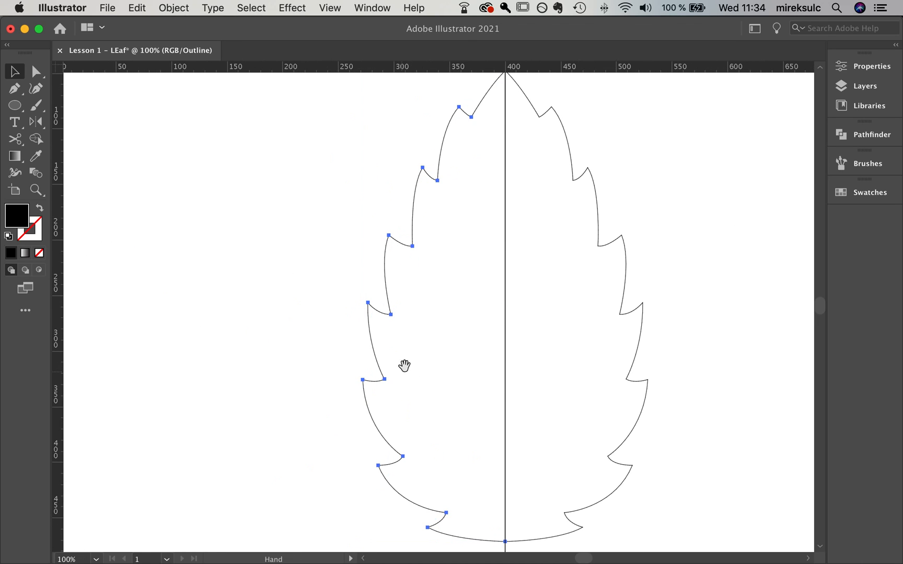
{"action": "left_click_drag", "start_coordinate": [487, 303], "coordinate": [457, 303]}
{"action": "key", "text": "super+minus"}
{"action": "key", "text": "super+minus"}
{"action": "key", "text": "super+y"}
Select both leaf halves and move them straight down to centre the leaf vertically on the artboard.
{"action": "key", "text": "v"}
{"action": "left_click", "coordinate": [610, 278]}
{"action": "left_click", "coordinate": [503, 306]}
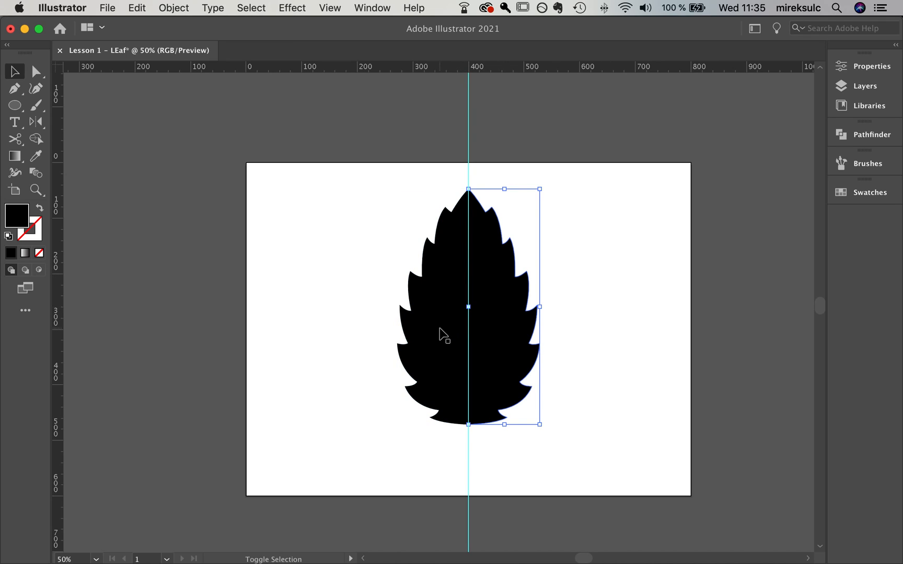
{"action": "left_click_drag", "start_coordinate": [614, 299], "coordinate": [572, 297]}
{"action": "key", "text": "super+0"}
{"action": "left_click", "coordinate": [383, 333]}
{"action": "left_click", "coordinate": [449, 326], "text": "shift"}
{"action": "left_click_drag", "start_coordinate": [453, 311], "coordinate": [454, 339]}
{"action": "left_click_drag", "start_coordinate": [433, 260], "coordinate": [433, 259]}
{"action": "left_click_drag", "start_coordinate": [359, 125], "coordinate": [533, 151]}
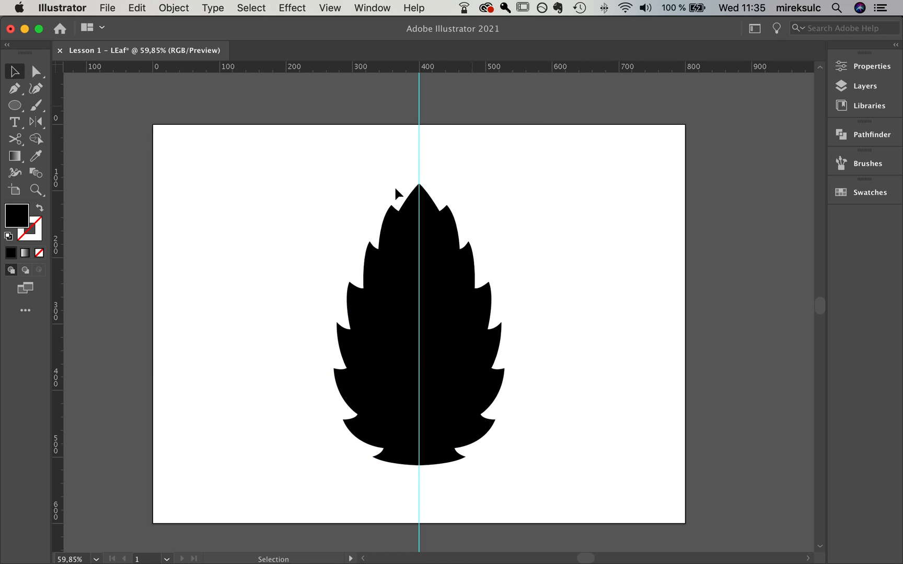
Select the right half of the leaf and start an Offset Path on it.
{"action": "left_click_drag", "start_coordinate": [546, 378], "coordinate": [536, 341]}
{"action": "scroll", "coordinate": [400, 322], "scroll_direction": "up", "scroll_amount": 3}
{"action": "scroll", "coordinate": [405, 329], "scroll_direction": "up", "scroll_amount": 1}
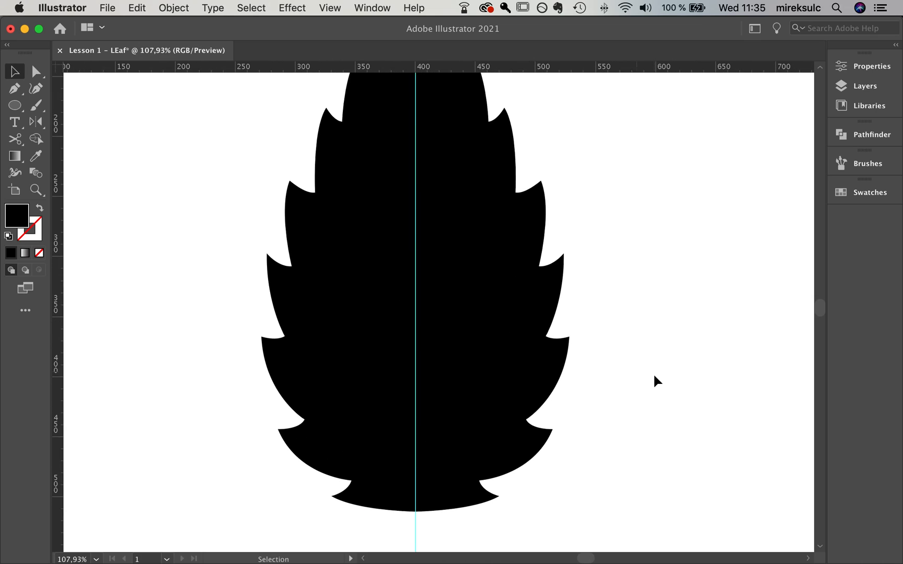
{"action": "key", "text": "a"}
{"action": "left_click", "coordinate": [506, 287]}
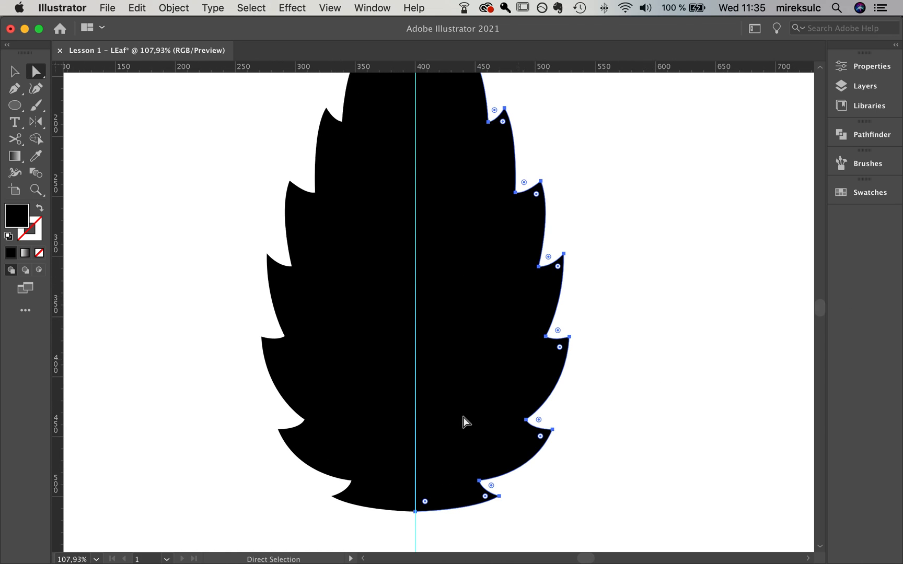
{"action": "left_click_drag", "start_coordinate": [637, 257], "coordinate": [613, 305]}
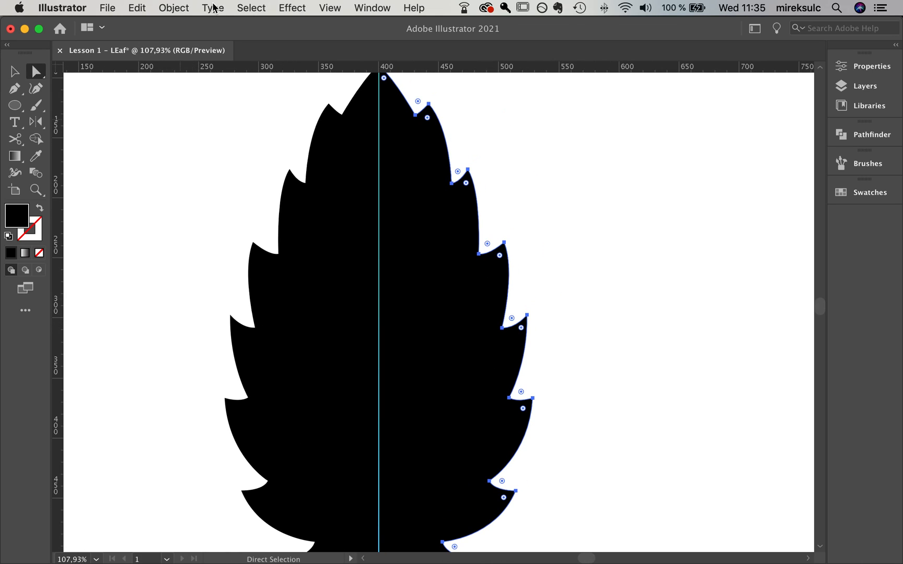
{"action": "left_click", "coordinate": [173, 7]}
{"action": "mouse_move", "coordinate": [197, 321]}
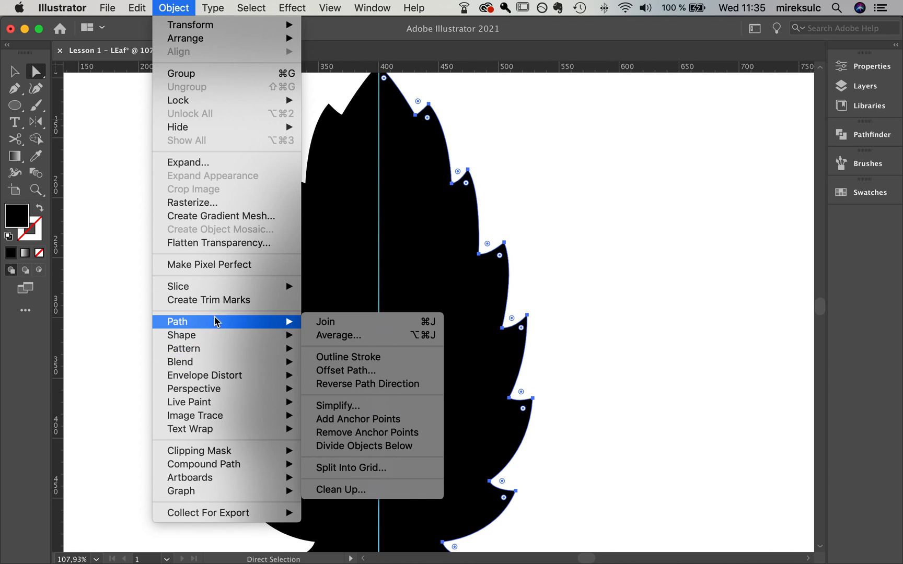
{"action": "left_click", "coordinate": [356, 370]}
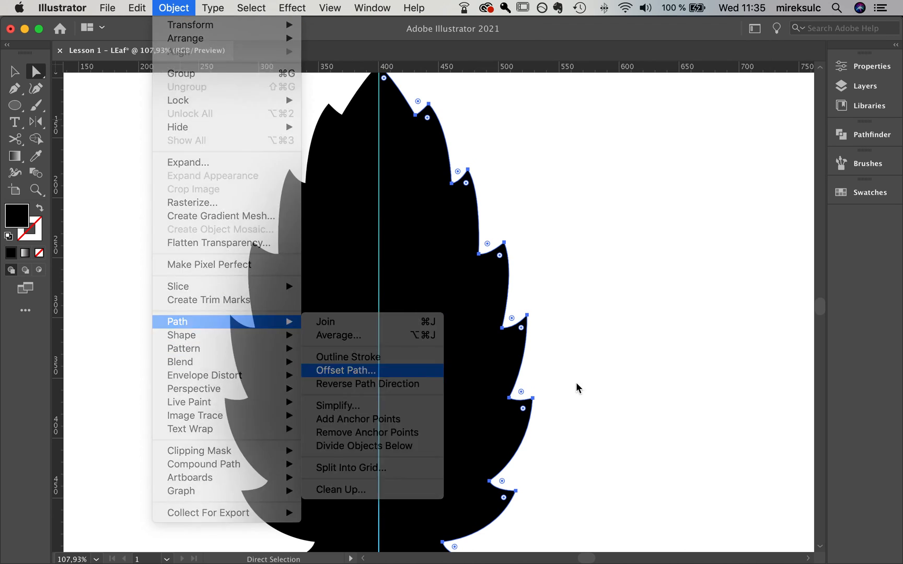
Try an offset of -3 px and compare the result with the preview on and off.
{"action": "double_click", "coordinate": [80, 120]}
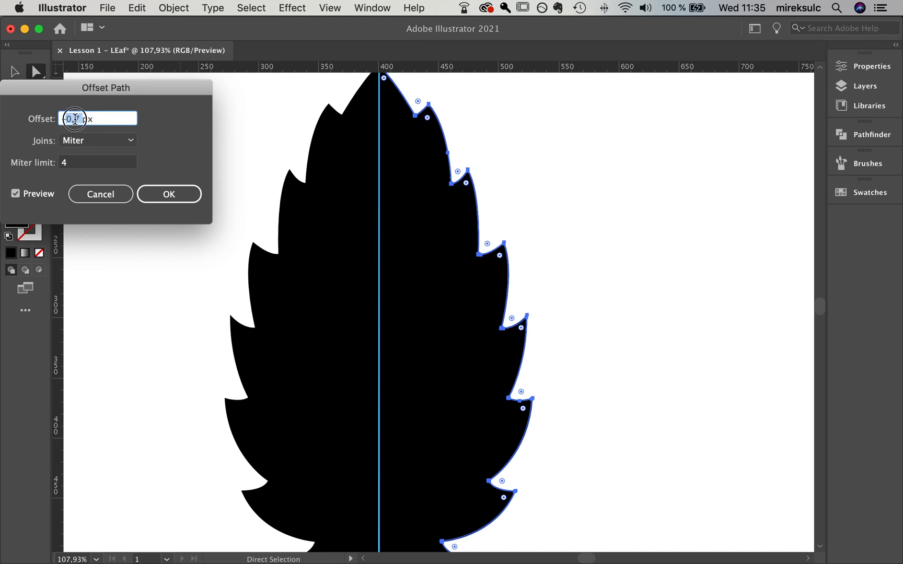
{"action": "type", "text": "-1"}
{"action": "double_click", "coordinate": [73, 119]}
{"action": "left_click", "coordinate": [15, 194]}
{"action": "left_click", "coordinate": [16, 194]}
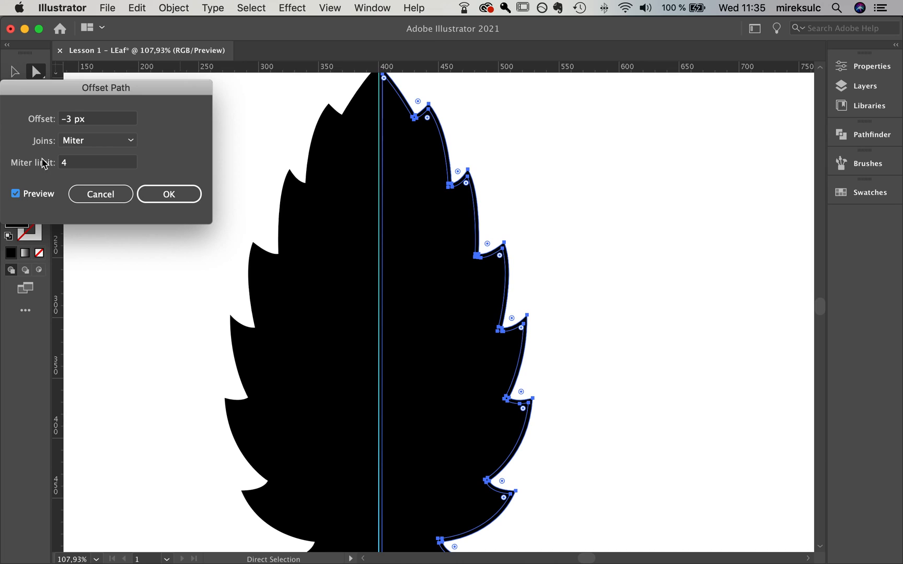
{"action": "left_click", "coordinate": [23, 198]}
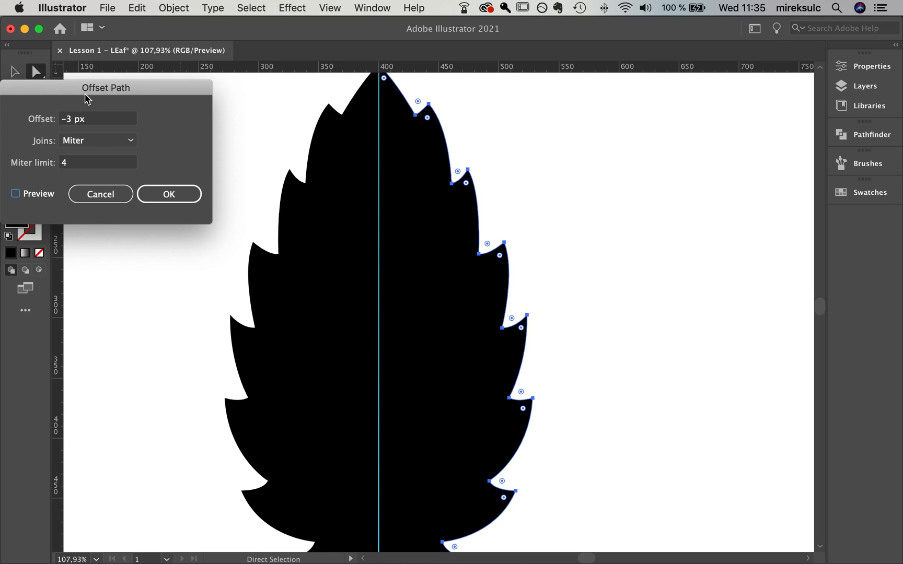
Set the offset to -10 px with Miter joins and apply it to the right half.
{"action": "left_click", "coordinate": [71, 122]}
{"action": "double_click", "coordinate": [67, 120]}
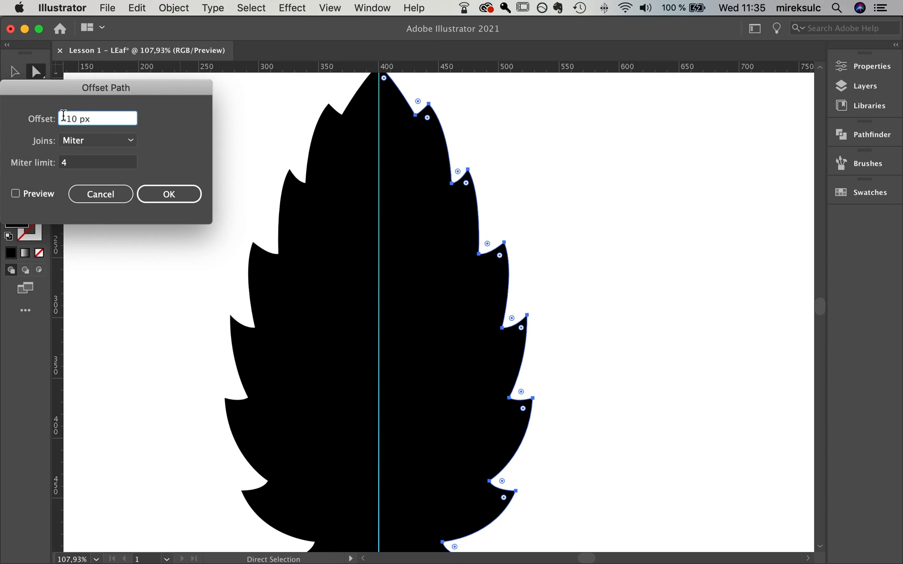
{"action": "left_click", "coordinate": [16, 198]}
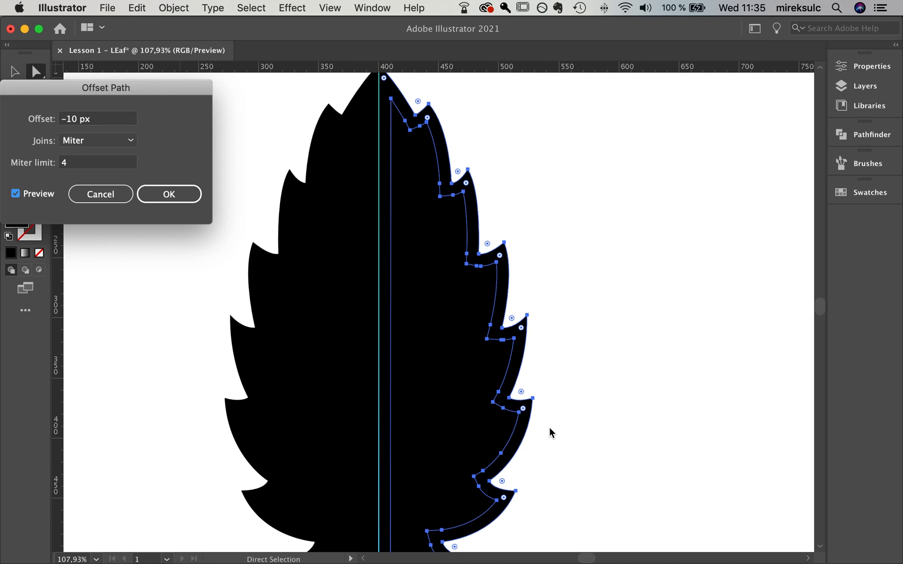
{"action": "left_click", "coordinate": [180, 194]}
Fill the inset shape with white sampled from the empty artboard and deselect it.
{"action": "key", "text": "v"}
{"action": "key", "text": "i"}
{"action": "left_click", "coordinate": [762, 259]}
{"action": "key", "text": "v"}
{"action": "left_click", "coordinate": [650, 253]}
{"action": "left_click_drag", "start_coordinate": [653, 301], "coordinate": [647, 278]}
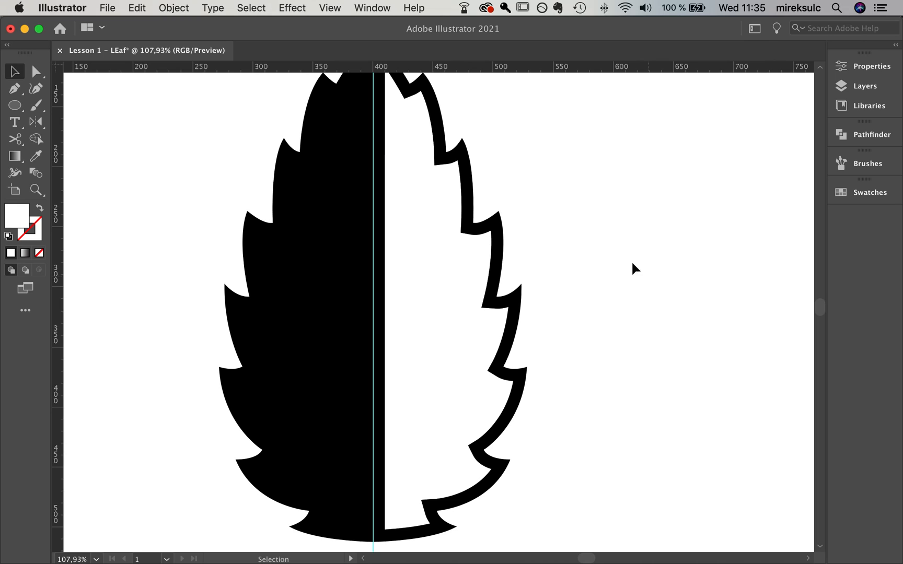
Stretch the straight side of the white inset shape slightly toward the guide to thin the central strip.
{"action": "left_click", "coordinate": [395, 318]}
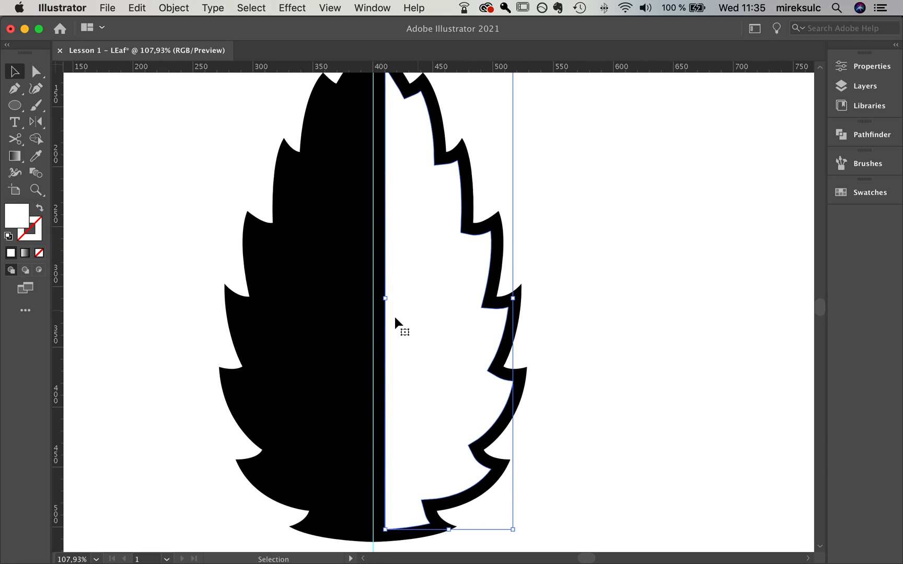
{"action": "mouse_move", "coordinate": [385, 300]}
{"action": "left_mouse_down"}
{"action": "mouse_move", "coordinate": [377, 301]}
{"action": "mouse_move", "coordinate": [385, 303]}
{"action": "left_mouse_up"}
{"action": "left_click", "coordinate": [685, 347]}
{"action": "key", "text": "space"}
{"action": "left_click_drag", "start_coordinate": [550, 315], "coordinate": [563, 282]}
{"action": "key", "text": "space"}
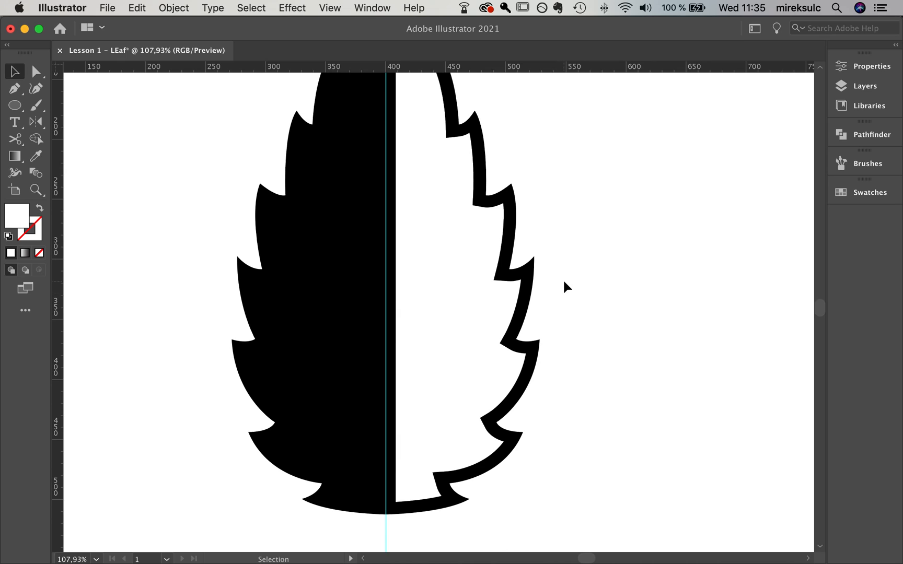
Draw a curved, tapering vein about 50 px long from the central strip near the leaf's base, filled with black sampled from the left half.
{"action": "key", "text": "p"}
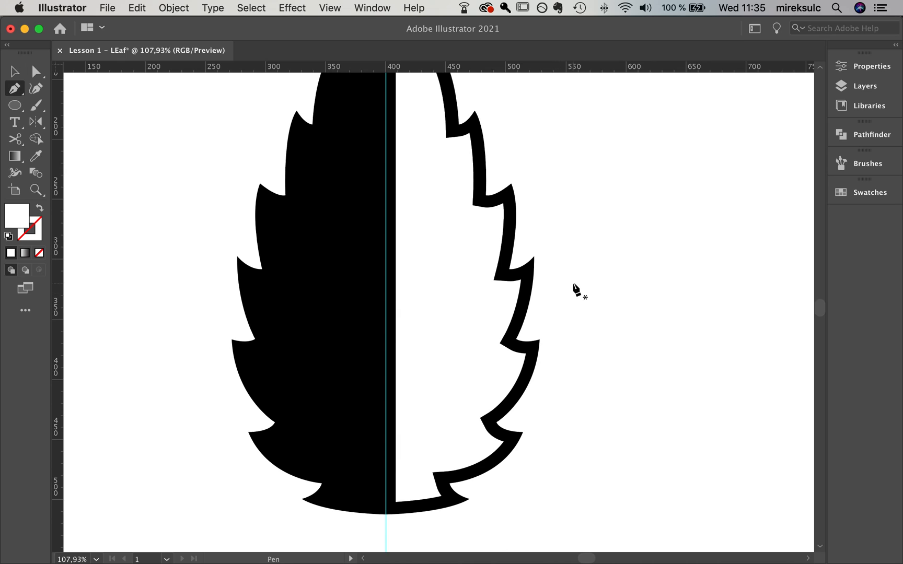
{"action": "left_click", "coordinate": [392, 454]}
{"action": "left_click", "coordinate": [450, 434]}
{"action": "left_click_drag", "start_coordinate": [391, 446], "coordinate": [363, 439]}
{"action": "left_click", "coordinate": [390, 445]}
{"action": "key", "text": "i"}
{"action": "left_click", "coordinate": [353, 409]}
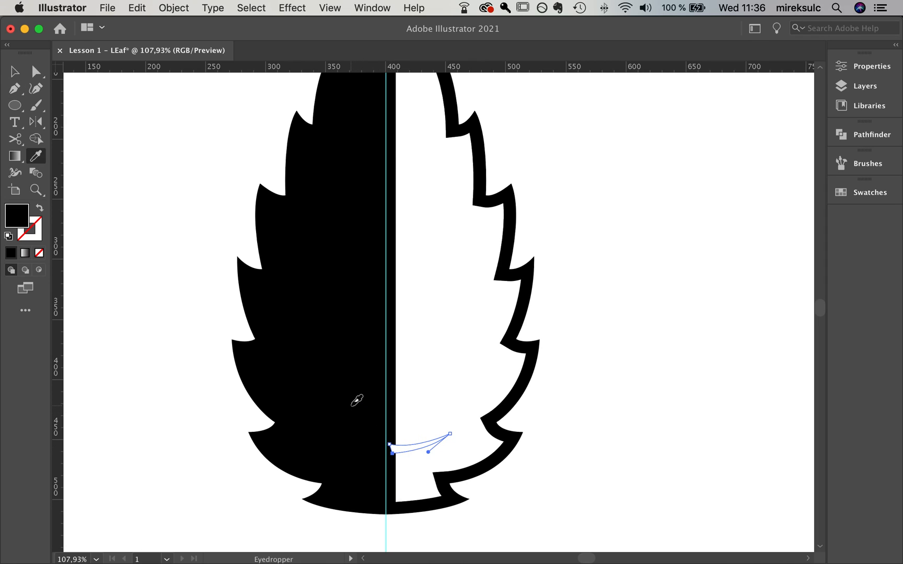
Move the vein slightly down and narrow its wide end by shifting the upper base anchor point.
{"action": "key", "text": "v"}
{"action": "left_click", "coordinate": [658, 447]}
{"action": "left_click", "coordinate": [423, 446]}
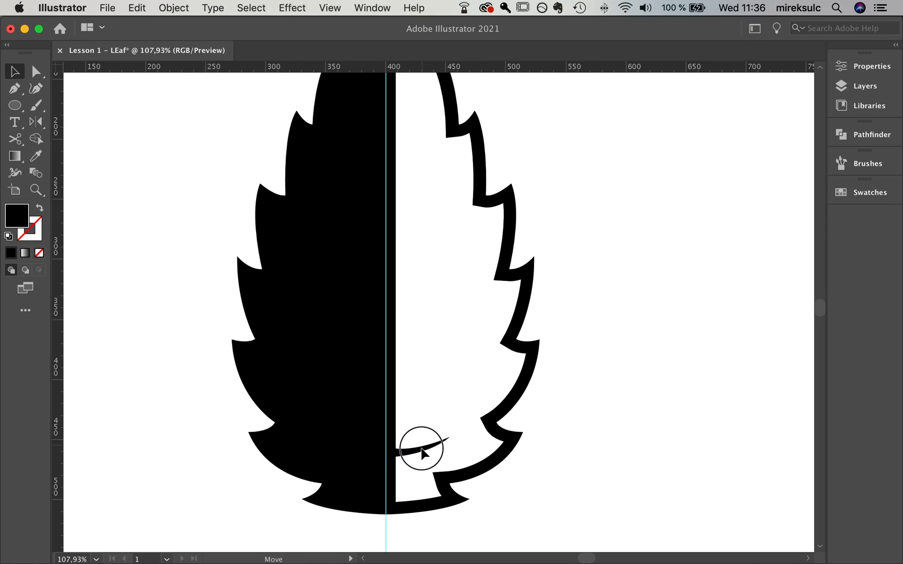
{"action": "key", "text": "a"}
{"action": "left_click_drag", "start_coordinate": [392, 456], "coordinate": [391, 451]}
{"action": "key", "text": "p"}
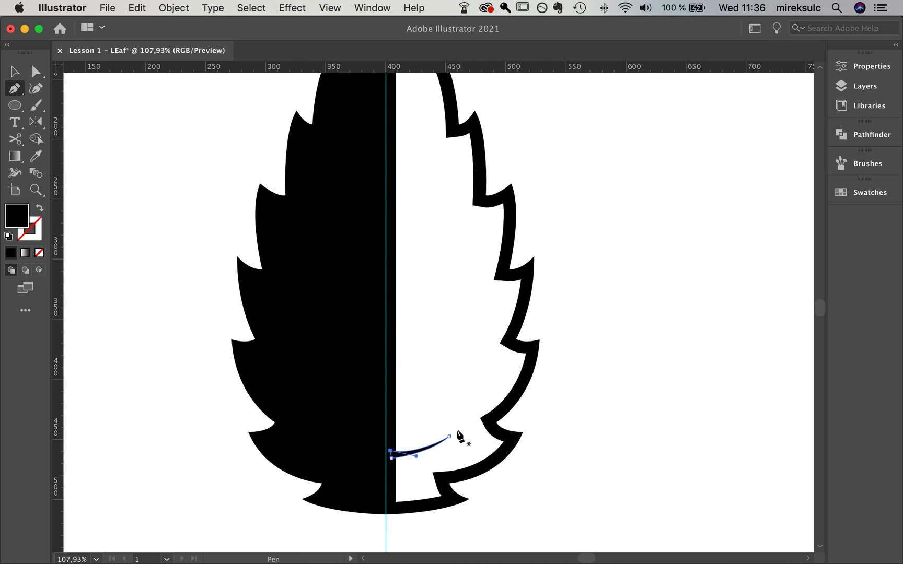
{"action": "key", "text": "v"}
{"action": "left_click", "coordinate": [606, 435]}
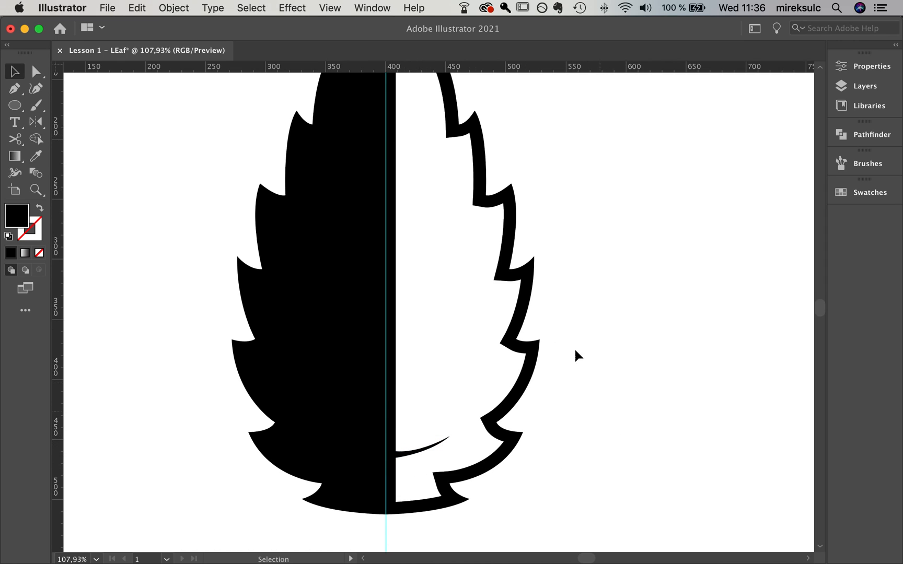
Place a copy of the vein in the empty area to the right of the leaf, level with the original.
{"action": "left_click_drag", "start_coordinate": [674, 402], "coordinate": [494, 397]}
{"action": "left_click_drag", "start_coordinate": [246, 440], "coordinate": [510, 440]}
{"action": "left_click", "coordinate": [585, 416]}
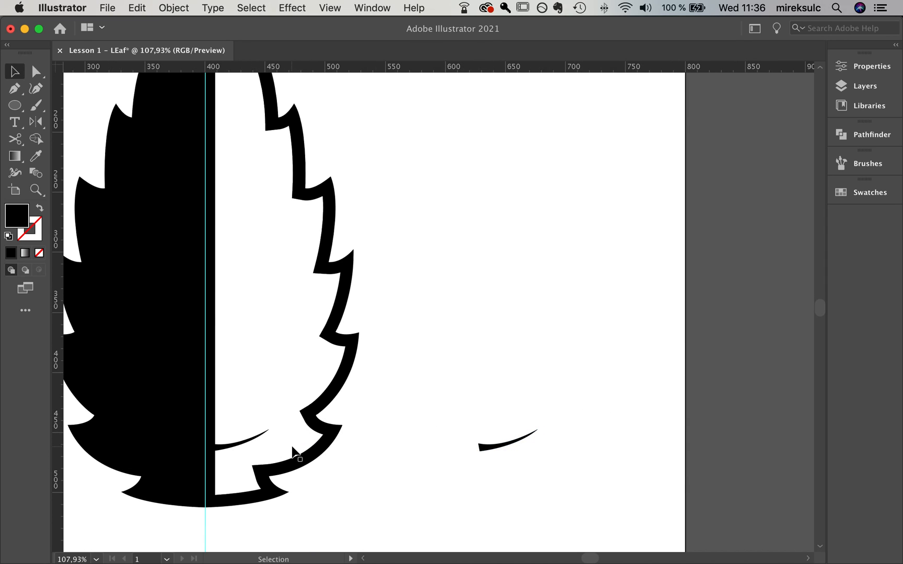
{"action": "left_click_drag", "start_coordinate": [461, 413], "coordinate": [569, 451]}
{"action": "left_click_drag", "start_coordinate": [423, 387], "coordinate": [579, 514]}
Duplicate the separate vein straight upward at a spacing of about 24 px.
{"action": "left_click", "coordinate": [508, 444]}
{"action": "left_click_drag", "start_coordinate": [508, 443], "coordinate": [506, 416]}
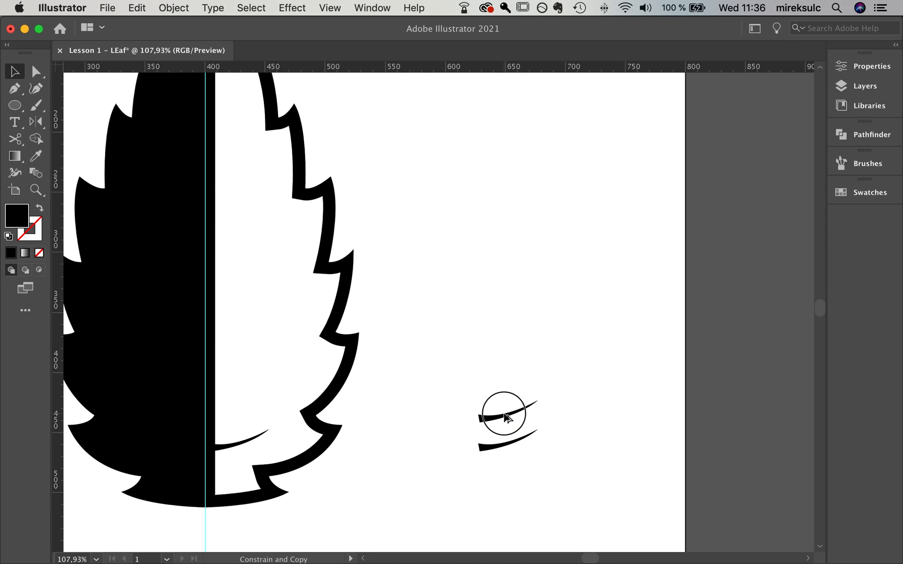
{"action": "left_click_drag", "start_coordinate": [506, 416], "coordinate": [505, 417]}
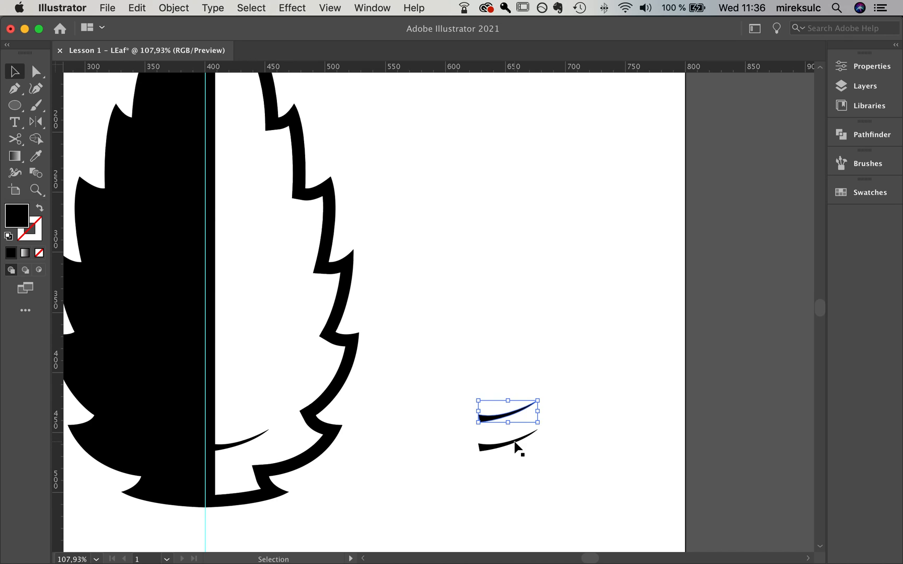
Repeat the upward duplication to build a column of twelve evenly spaced veins beside the leaf.
{"action": "key", "text": "a"}
{"action": "key", "text": "super+d"}
{"action": "key", "text": "super+d"}
{"action": "key", "text": "super+d"}
{"action": "key", "text": "super+d"}
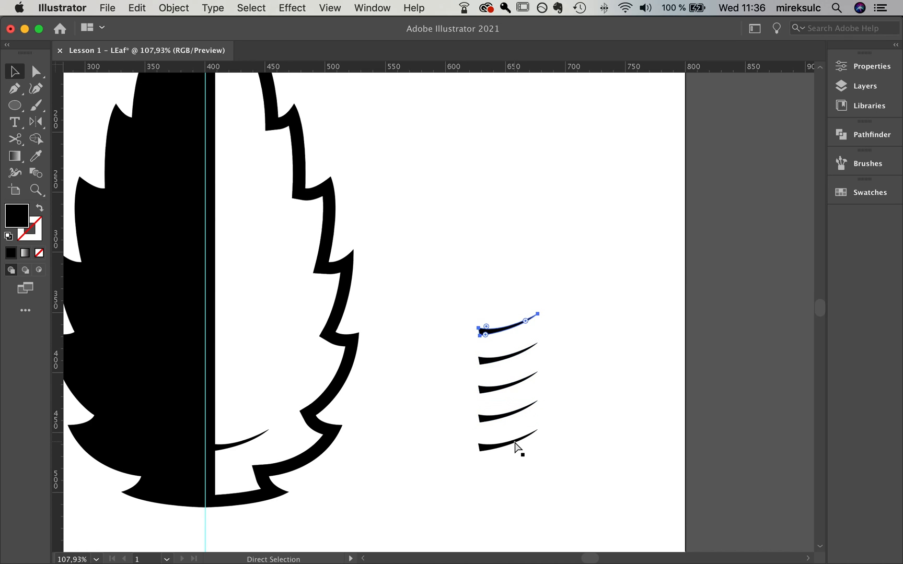
{"action": "key", "text": "super+d"}
{"action": "key", "text": "super+d"}
{"action": "key", "text": "super+d"}
{"action": "key", "text": "super+d"}
{"action": "key", "text": "super+d"}
{"action": "key", "text": "super+d"}
{"action": "key", "text": "super+d"}
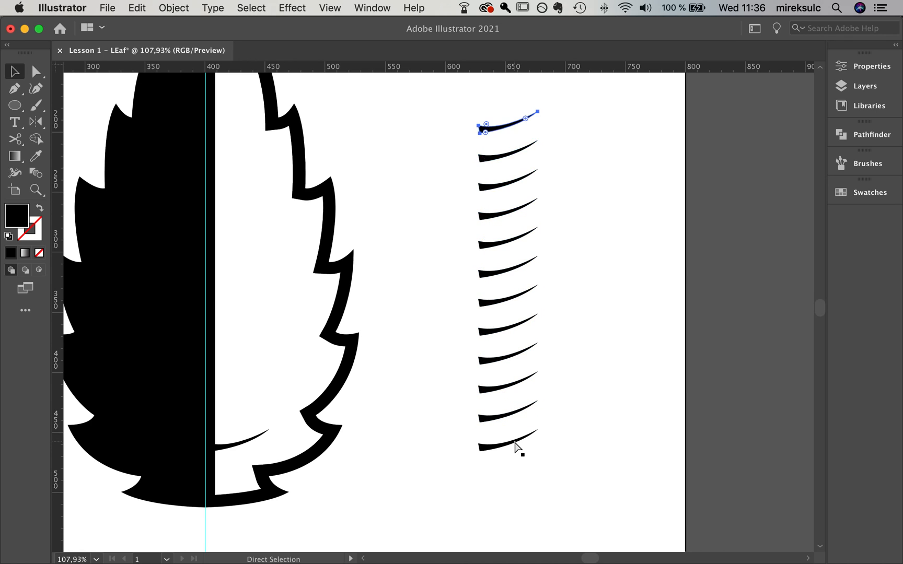
Clear the single original vein out of the leaf's white half.
{"action": "key", "text": "v"}
{"action": "left_click_drag", "start_coordinate": [233, 443], "coordinate": [640, 465]}
{"action": "scroll", "coordinate": [627, 460], "scroll_direction": "up", "scroll_amount": 3}
{"action": "scroll", "coordinate": [616, 460], "scroll_direction": "left", "scroll_amount": 1}
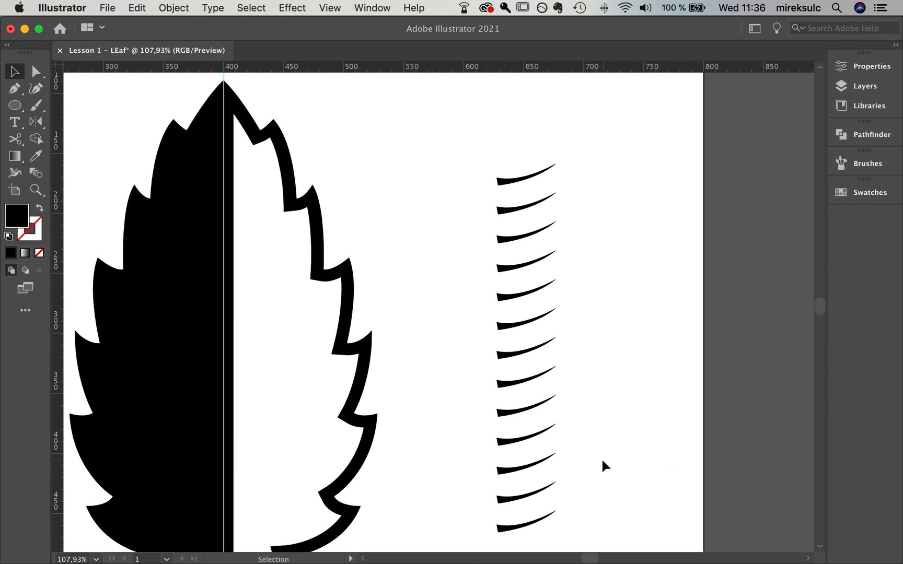
Select the whole column of separate veins and move it onto the leaf's white half against the midrib.
{"action": "left_click_drag", "start_coordinate": [451, 97], "coordinate": [613, 540]}
{"action": "scroll", "coordinate": [635, 395], "scroll_direction": "down", "scroll_amount": 3}
{"action": "scroll", "coordinate": [634, 395], "scroll_direction": "left", "scroll_amount": 1}
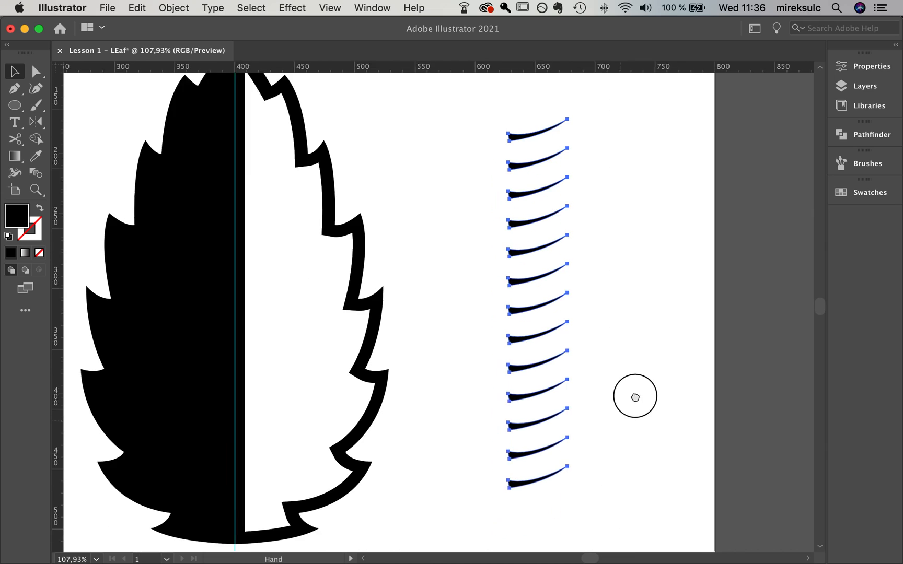
{"action": "left_click_drag", "start_coordinate": [538, 343], "coordinate": [265, 362]}
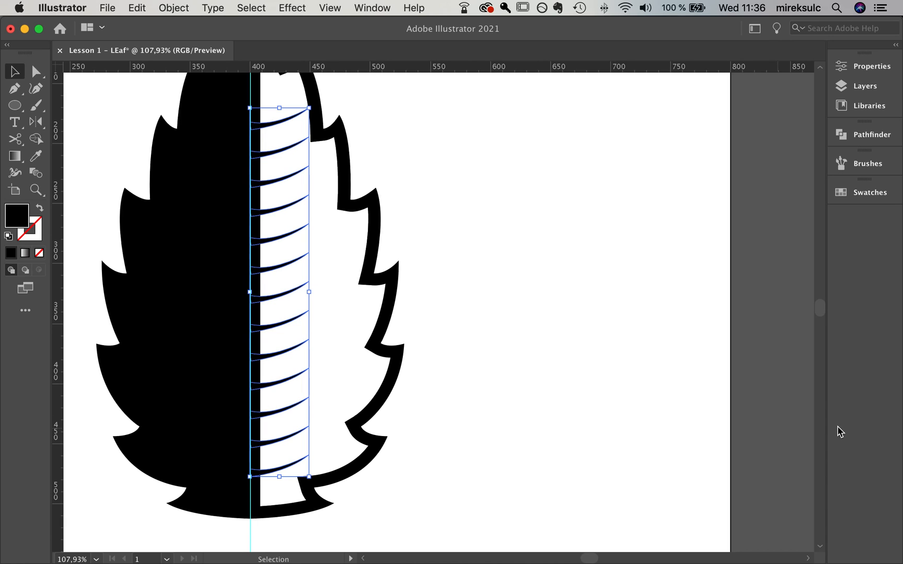
Move the vein column back off the leaf into the empty area and delete it.
{"action": "left_click_drag", "start_coordinate": [268, 386], "coordinate": [566, 383]}
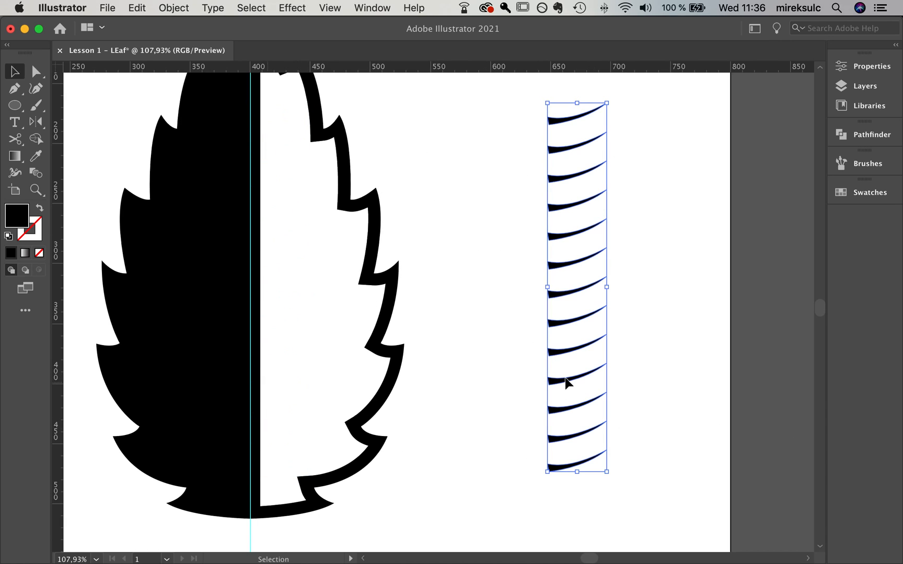
{"action": "left_click_drag", "start_coordinate": [625, 359], "coordinate": [570, 372]}
{"action": "left_click", "coordinate": [608, 451]}
{"action": "left_click_drag", "start_coordinate": [494, 121], "coordinate": [625, 523]}
{"action": "key", "text": "Delete"}
{"action": "key", "text": "space"}
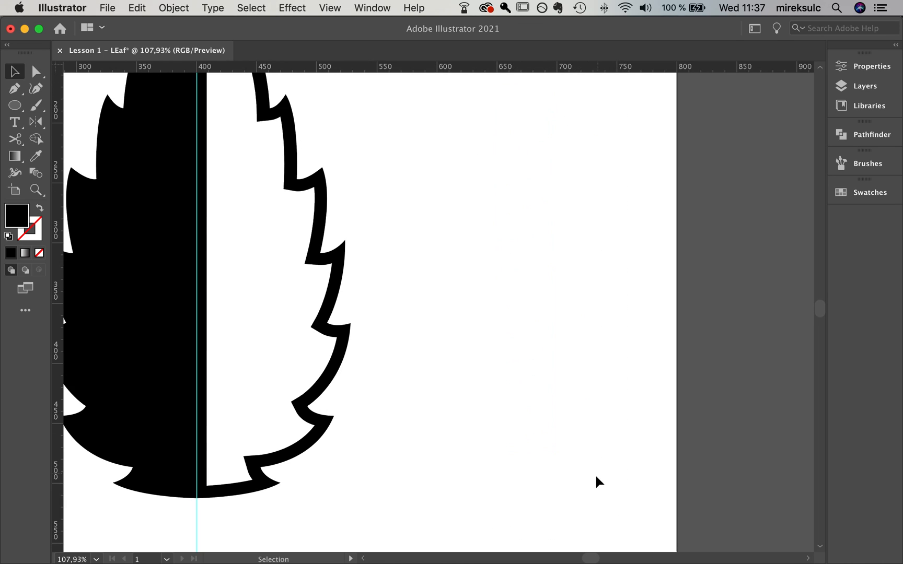
Draw a tapering curved vein from the midrib near the leaf's base with the Pen tool, and lower its bottom base anchor slightly.
{"action": "key", "text": "p"}
{"action": "key", "text": "space"}
{"action": "left_click_drag", "start_coordinate": [347, 411], "coordinate": [481, 420]}
{"action": "left_click", "coordinate": [335, 452]}
{"action": "mouse_move", "coordinate": [405, 426]}
{"action": "left_mouse_down"}
{"action": "mouse_move", "coordinate": [420, 407]}
{"action": "mouse_move", "coordinate": [408, 419]}
{"action": "left_mouse_up"}
{"action": "key", "text": "ctrl+z"}
{"action": "left_click_drag", "start_coordinate": [337, 447], "coordinate": [310, 436]}
{"action": "left_click", "coordinate": [337, 445]}
{"action": "left_click", "coordinate": [336, 452]}
{"action": "key", "text": "v"}
{"action": "key", "text": "a"}
{"action": "left_click", "coordinate": [336, 453]}
{"action": "left_click_drag", "start_coordinate": [337, 453], "coordinate": [337, 457]}
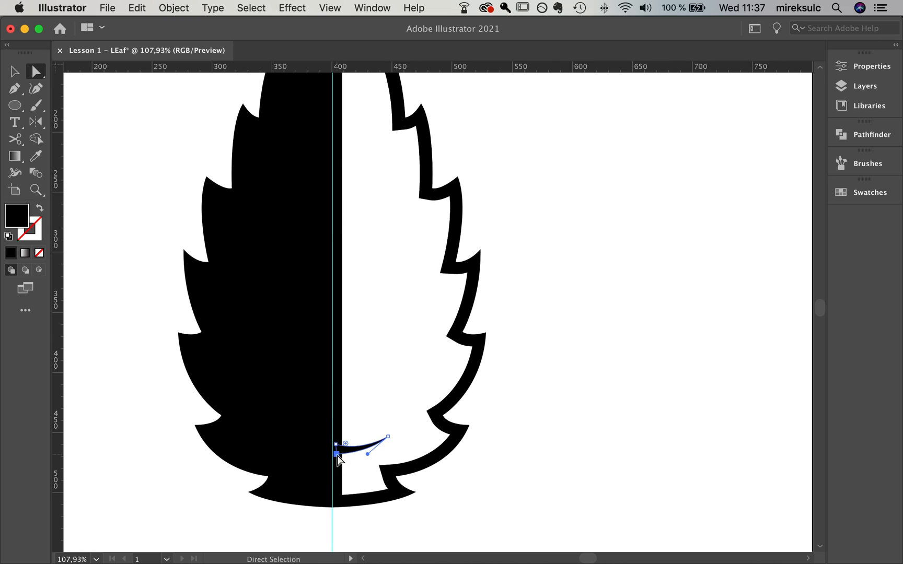
Place three copies of the vein up the white half at roughly even intervals, with their bases against the midrib.
{"action": "key", "text": "v"}
{"action": "left_click_drag", "start_coordinate": [395, 433], "coordinate": [403, 310]}
{"action": "left_click", "coordinate": [552, 466]}
{"action": "left_click_drag", "start_coordinate": [372, 341], "coordinate": [391, 226], "text": "alt"}
{"action": "left_click", "coordinate": [559, 263]}
{"action": "left_click_drag", "start_coordinate": [551, 287], "coordinate": [581, 412]}
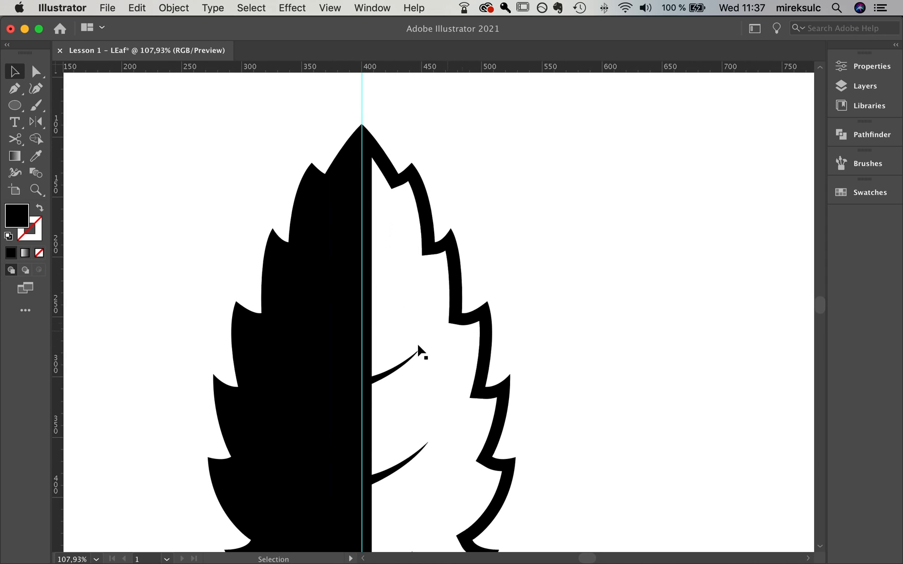
{"action": "left_click_drag", "start_coordinate": [408, 366], "coordinate": [416, 251], "text": "alt"}
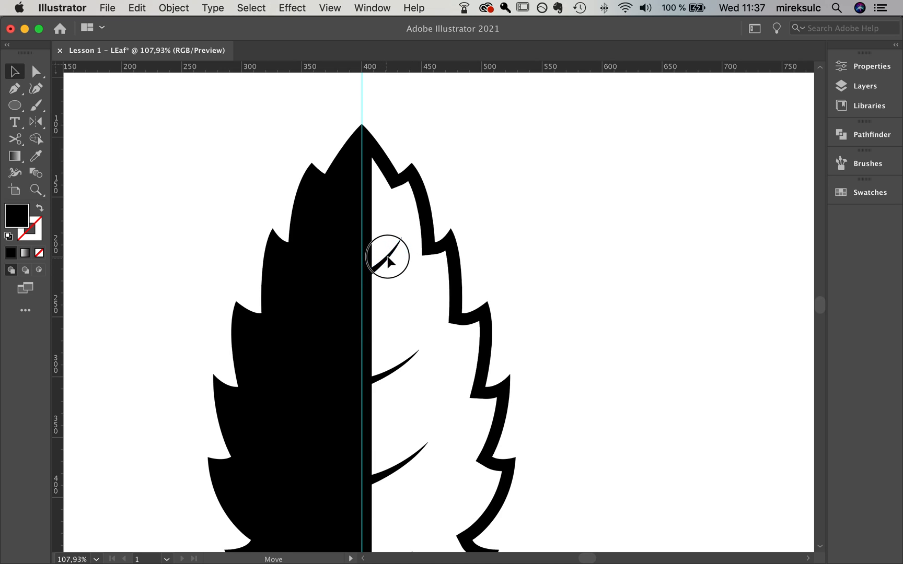
Rotate the three lower veins to a steeper angle and nudge the second one from the base slightly up.
{"action": "left_click", "coordinate": [417, 358]}
{"action": "left_click_drag", "start_coordinate": [433, 365], "coordinate": [431, 359]}
{"action": "left_click_drag", "start_coordinate": [430, 361], "coordinate": [421, 360]}
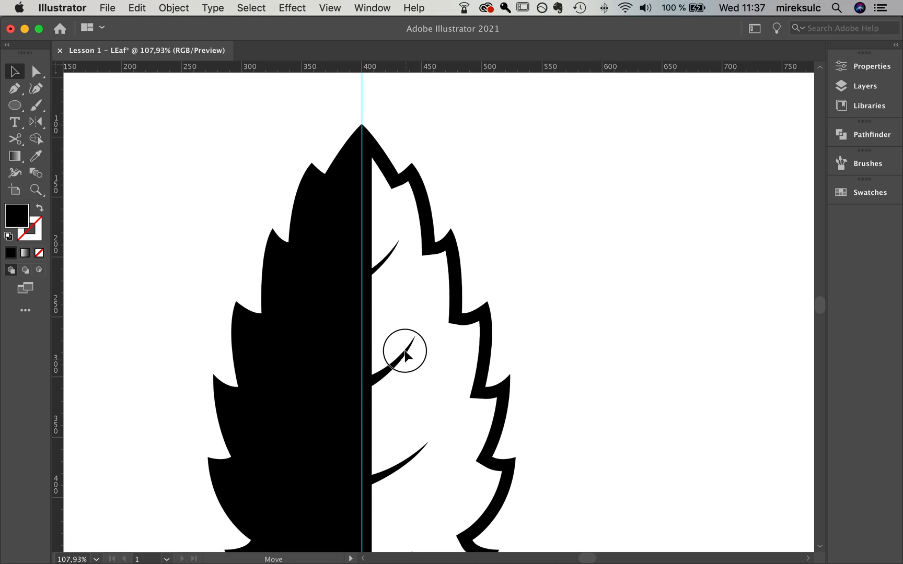
{"action": "left_click_drag", "start_coordinate": [566, 399], "coordinate": [583, 274]}
{"action": "mouse_move", "coordinate": [413, 361]}
{"action": "left_mouse_down"}
{"action": "mouse_move", "coordinate": [412, 373]}
{"action": "mouse_move", "coordinate": [459, 355]}
{"action": "mouse_move", "coordinate": [442, 332]}
{"action": "left_mouse_up"}
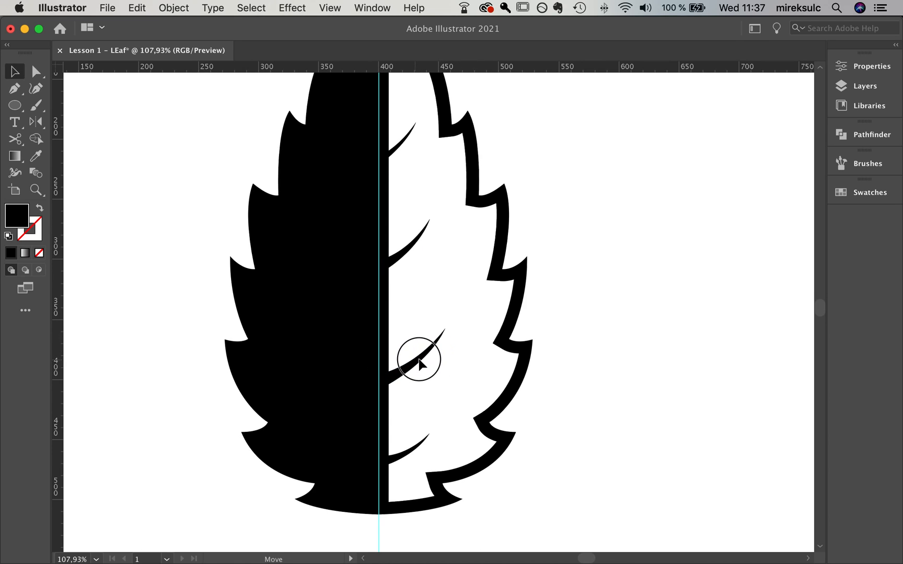
{"action": "left_click", "coordinate": [421, 448]}
{"action": "left_click_drag", "start_coordinate": [441, 453], "coordinate": [419, 442]}
{"action": "left_click_drag", "start_coordinate": [429, 348], "coordinate": [427, 340]}
Shift the two upper veins slightly up along the midrib and enlarge the second vein from the base.
{"action": "left_click_drag", "start_coordinate": [630, 280], "coordinate": [654, 339]}
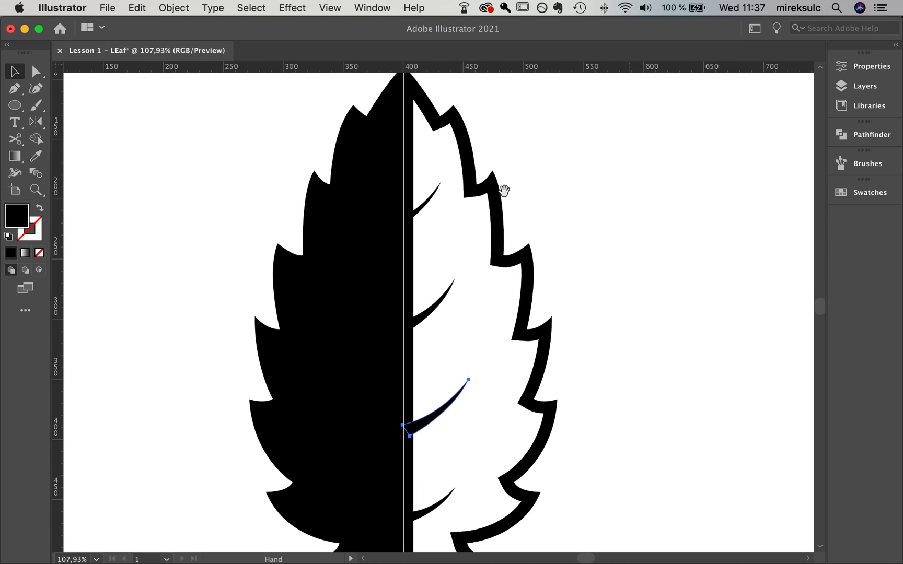
{"action": "left_click_drag", "start_coordinate": [425, 203], "coordinate": [439, 171]}
{"action": "left_click_drag", "start_coordinate": [445, 294], "coordinate": [442, 285]}
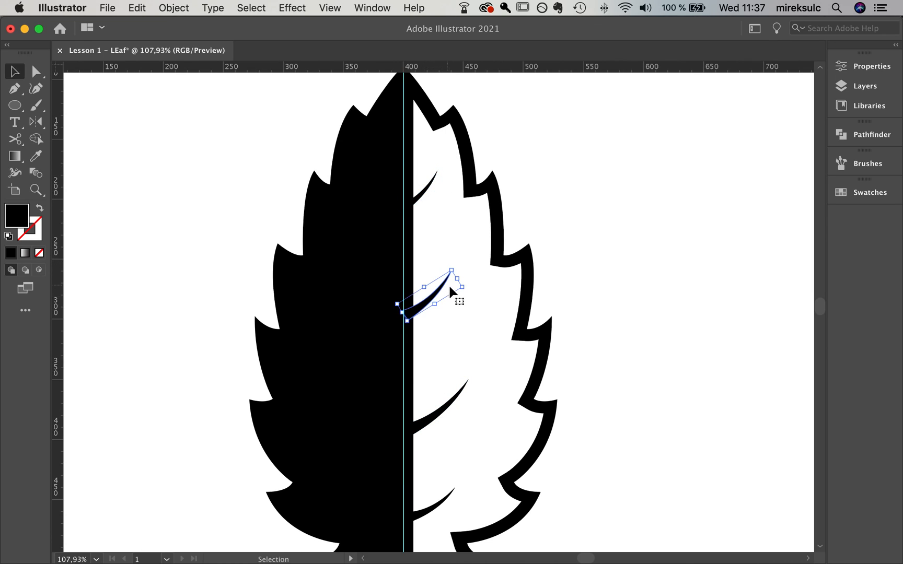
{"action": "left_click_drag", "start_coordinate": [456, 403], "coordinate": [483, 369]}
Blend all four veins into one series and stretch the blend slightly downward and upward.
{"action": "scroll", "coordinate": [570, 429], "scroll_direction": "down", "scroll_amount": 3}
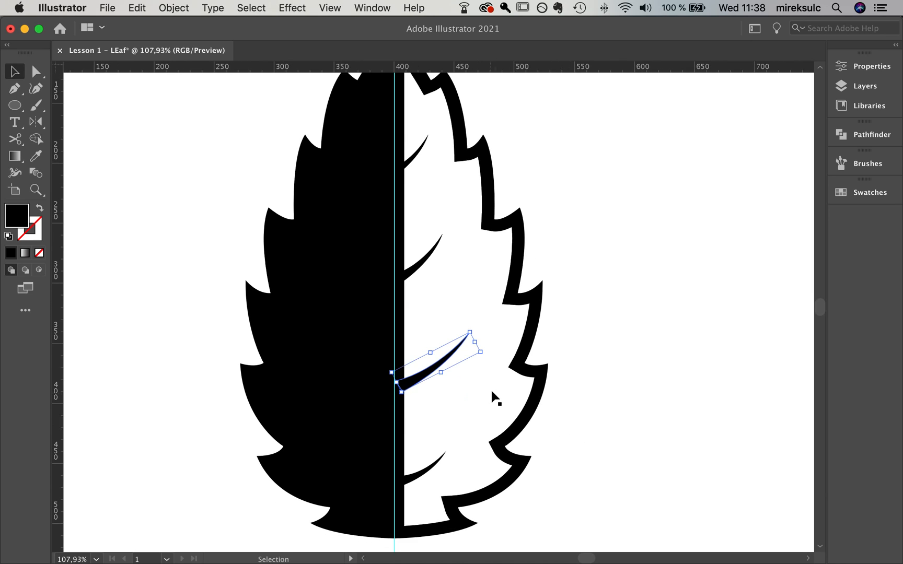
{"action": "left_click", "coordinate": [422, 476]}
{"action": "left_click", "coordinate": [437, 367], "text": "shift"}
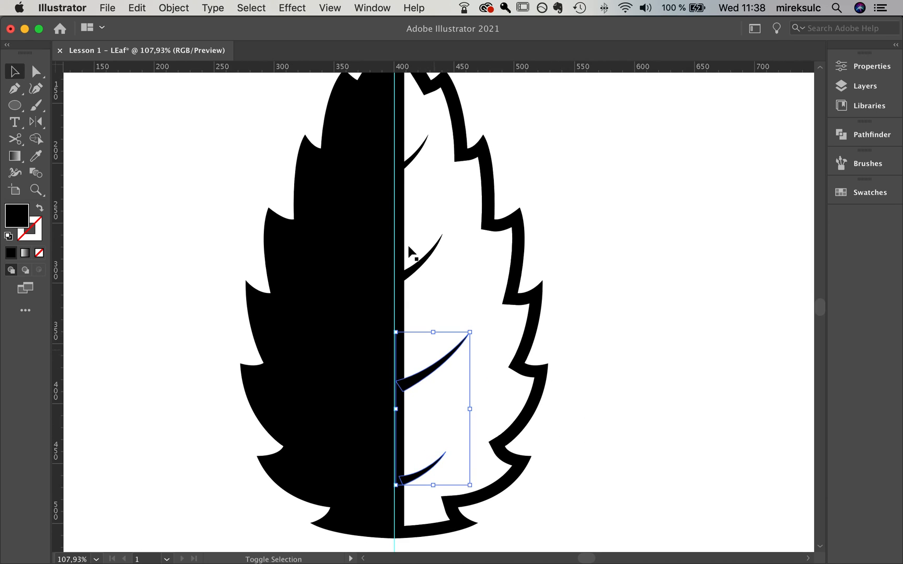
{"action": "left_click", "coordinate": [424, 261], "text": "shift"}
{"action": "left_click", "coordinate": [417, 162], "text": "shift"}
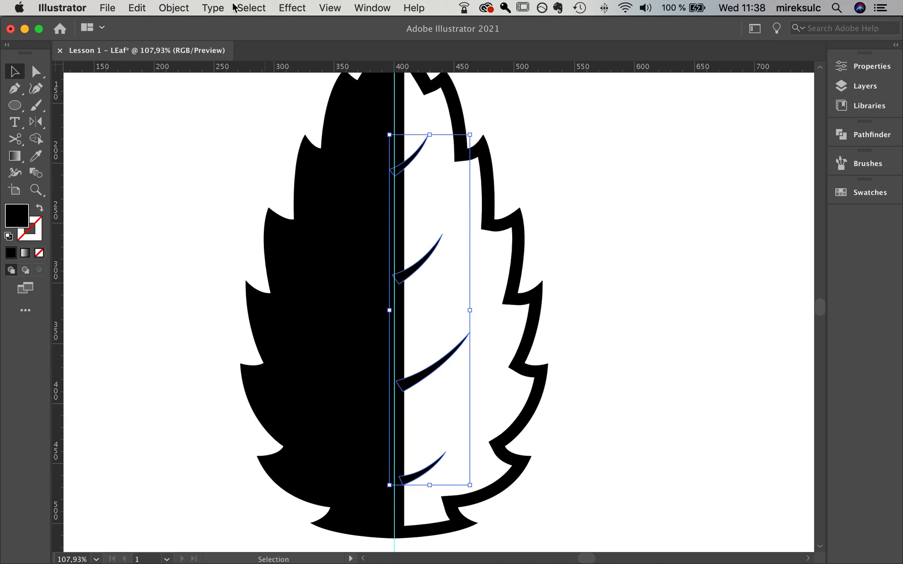
{"action": "left_click", "coordinate": [175, 8]}
{"action": "mouse_move", "coordinate": [199, 367]}
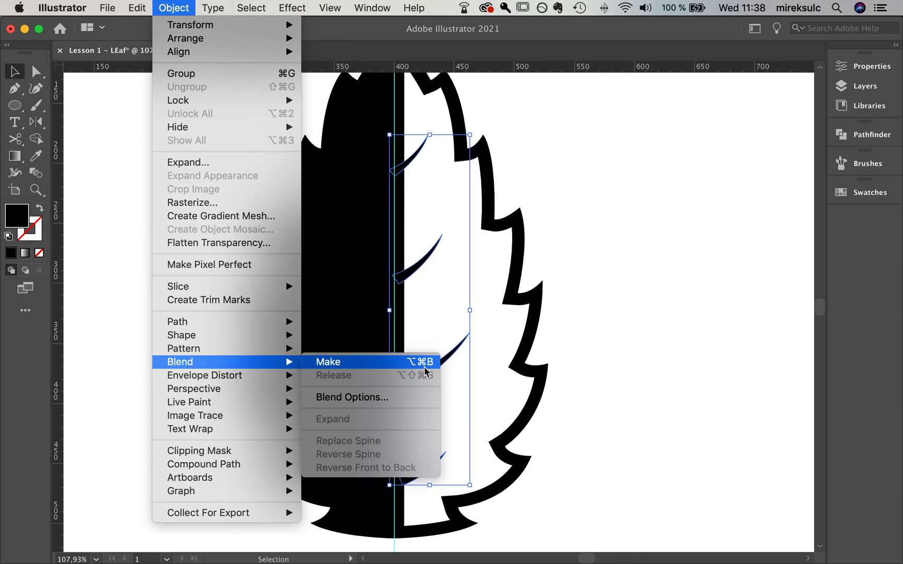
{"action": "left_click", "coordinate": [761, 363]}
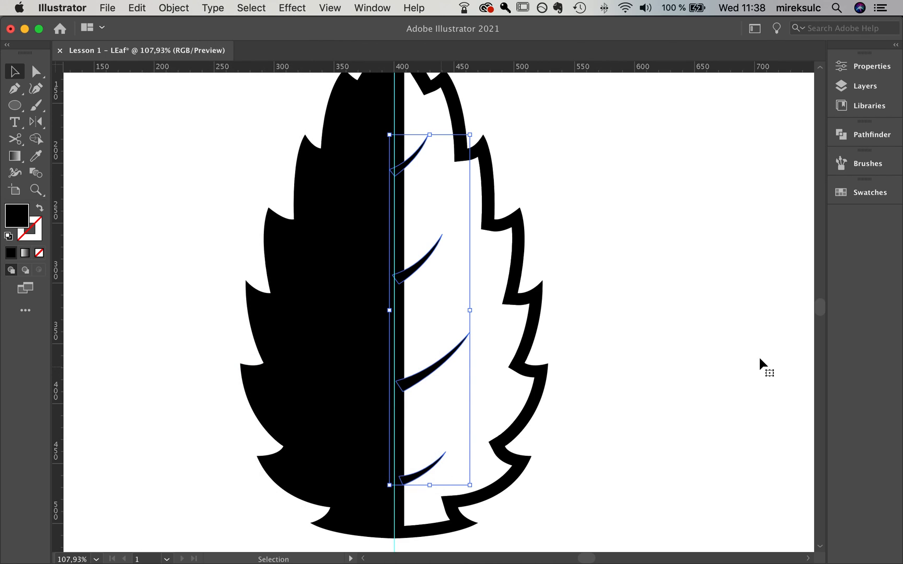
{"action": "key", "text": "alt+super"}
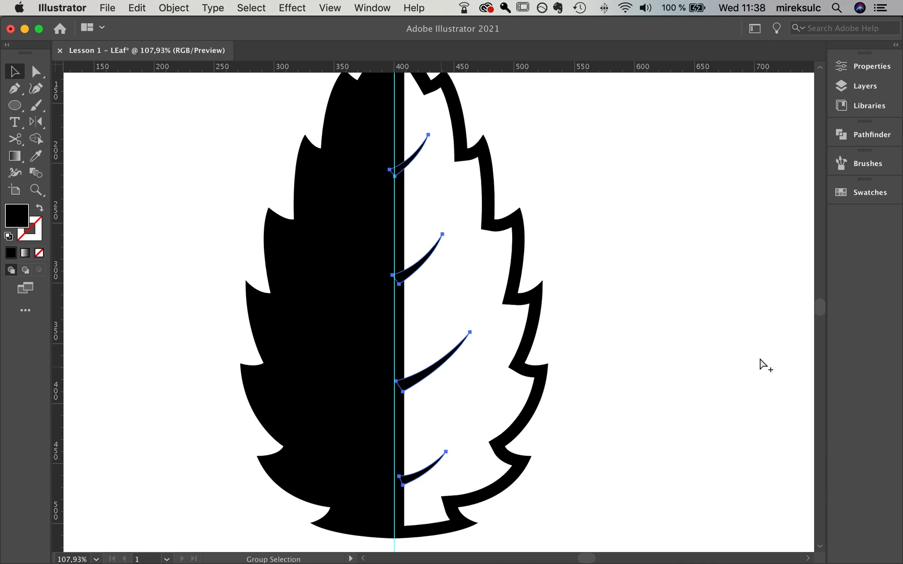
{"action": "key", "text": "alt+super+b"}
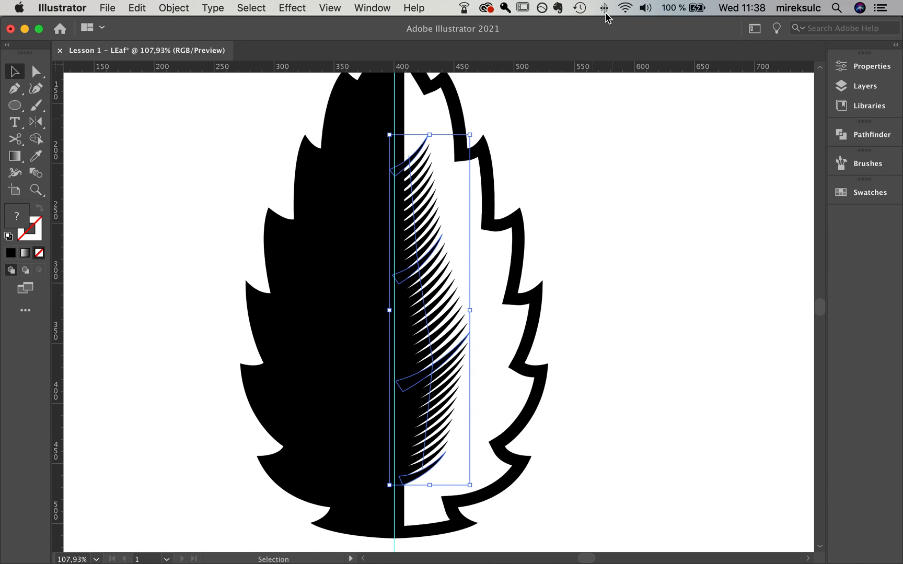
{"action": "left_click_drag", "start_coordinate": [433, 490], "coordinate": [433, 502]}
{"action": "left_click_drag", "start_coordinate": [426, 137], "coordinate": [429, 118]}
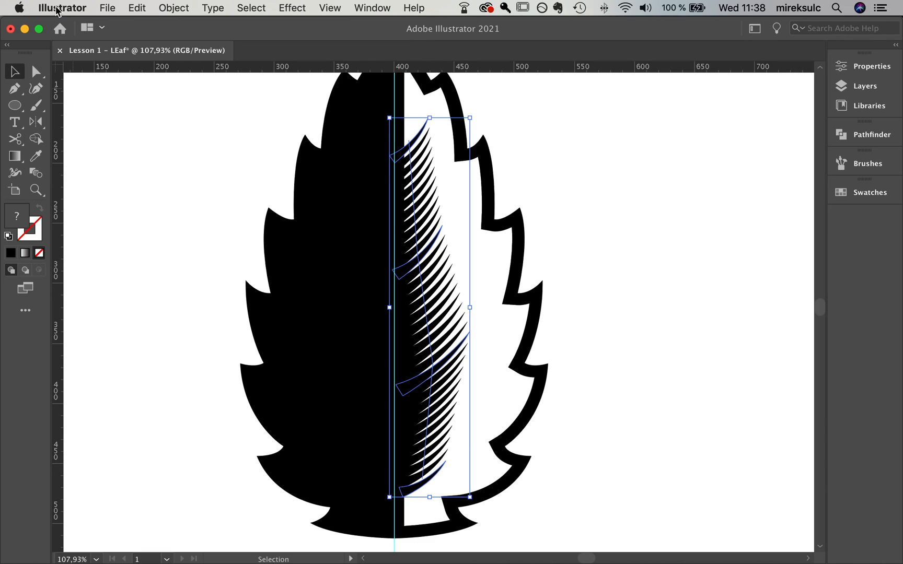
Set the blend's spacing to Specified Steps with 2 steps, previewing the result.
{"action": "left_click", "coordinate": [176, 9]}
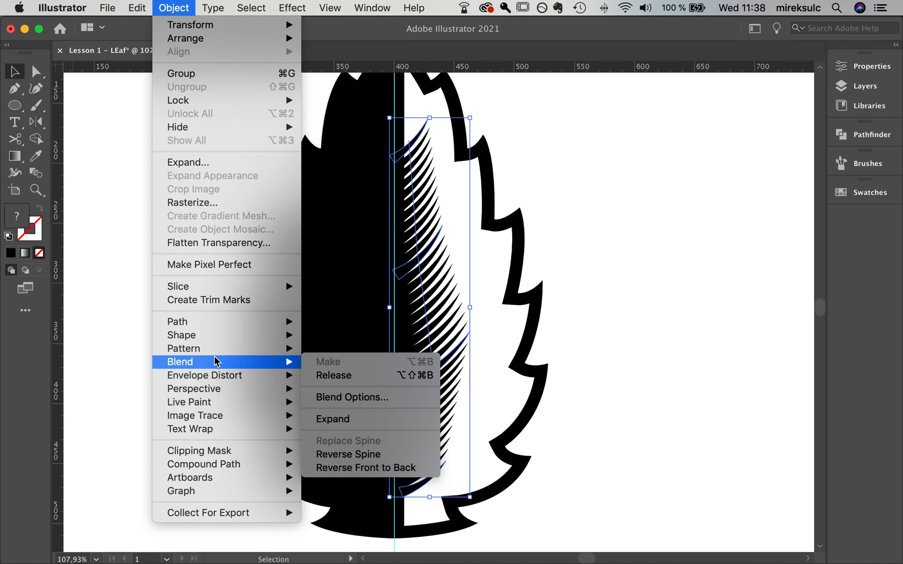
{"action": "left_click", "coordinate": [358, 397]}
{"action": "left_click_drag", "start_coordinate": [333, 328], "coordinate": [714, 183]}
{"action": "key", "text": "Tab"}
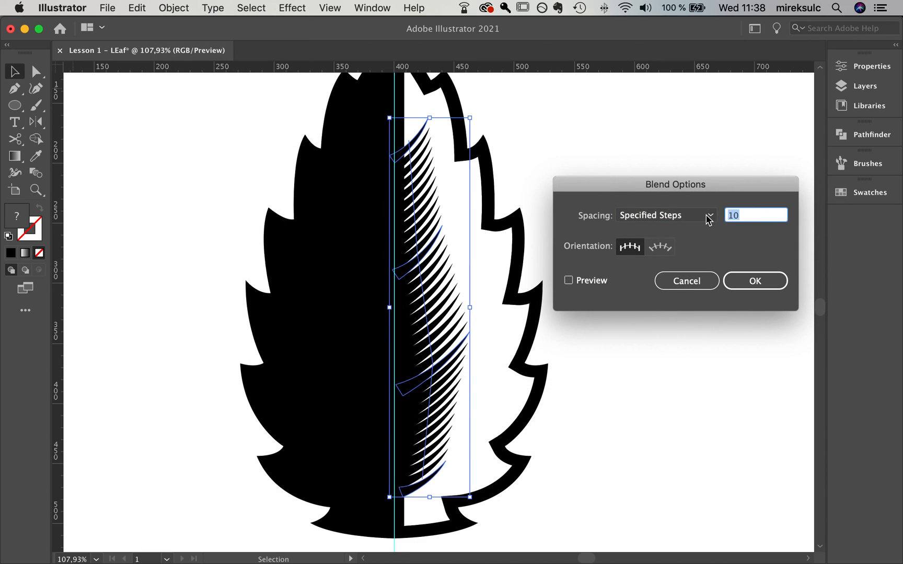
{"action": "type", "text": "3"}
{"action": "left_click", "coordinate": [601, 283]}
{"action": "left_click", "coordinate": [772, 214]}
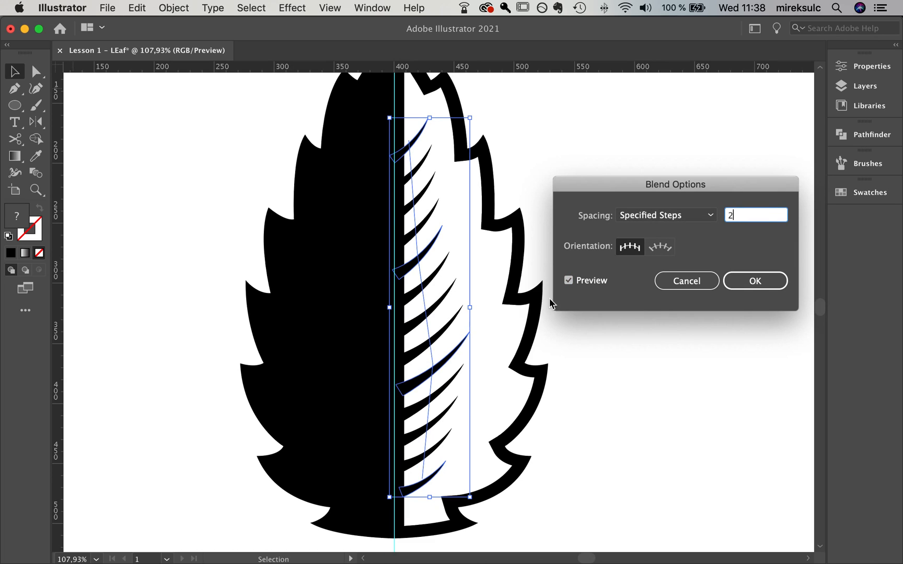
{"action": "left_click", "coordinate": [569, 281]}
{"action": "left_click", "coordinate": [569, 284]}
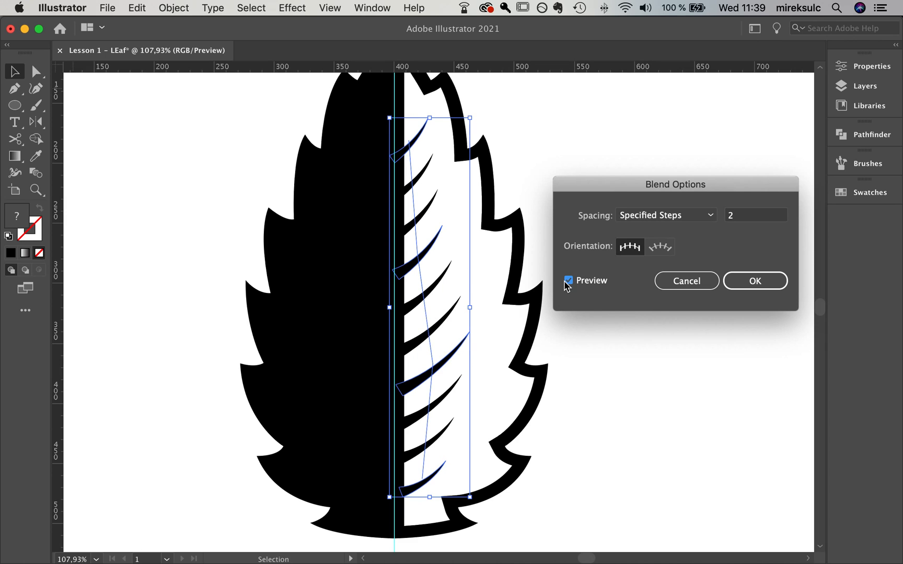
{"action": "left_click", "coordinate": [755, 280]}
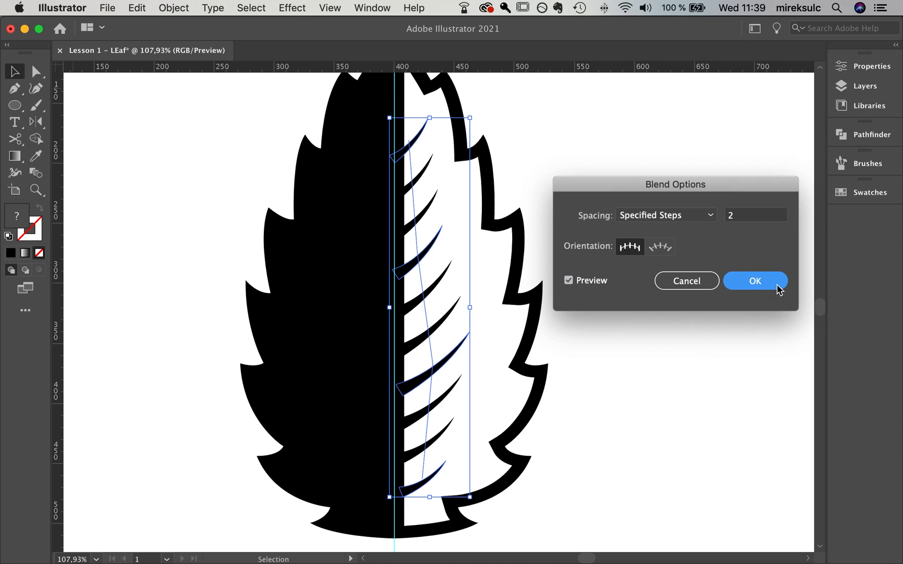
{"action": "left_click", "coordinate": [705, 288]}
Examine the blended veins against the leaf outline at different zoom levels.
{"action": "left_click_drag", "start_coordinate": [626, 251], "coordinate": [581, 268]}
{"action": "scroll", "coordinate": [629, 276], "scroll_direction": "down", "scroll_amount": 3}
{"action": "scroll", "coordinate": [503, 299], "scroll_direction": "up", "scroll_amount": 5}
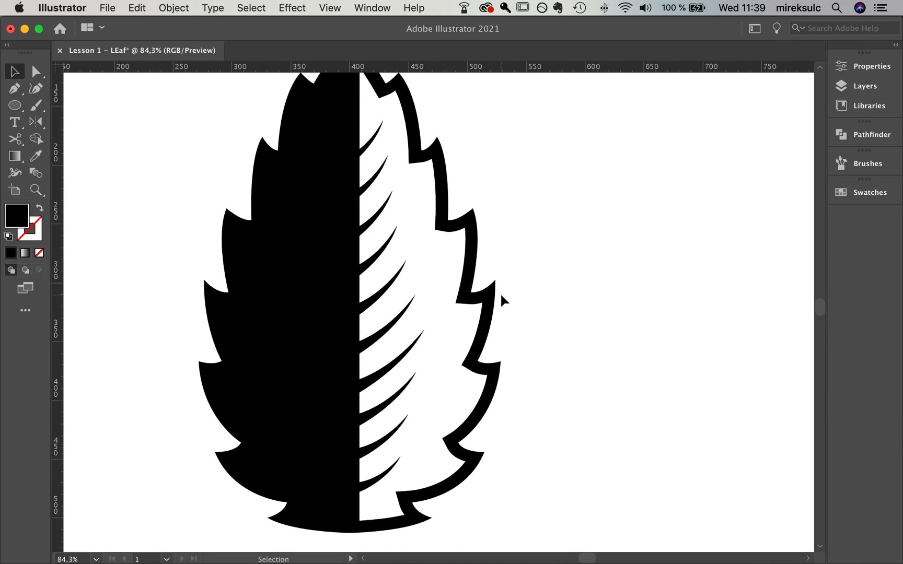
{"action": "left_click_drag", "start_coordinate": [501, 298], "coordinate": [594, 241]}
{"action": "left_click_drag", "start_coordinate": [700, 265], "coordinate": [552, 301]}
{"action": "scroll", "coordinate": [627, 230], "scroll_direction": "down", "scroll_amount": 3}
{"action": "key", "text": "space"}
{"action": "left_click_drag", "start_coordinate": [513, 324], "coordinate": [504, 327]}
{"action": "scroll", "coordinate": [393, 327], "scroll_direction": "up", "scroll_amount": 3}
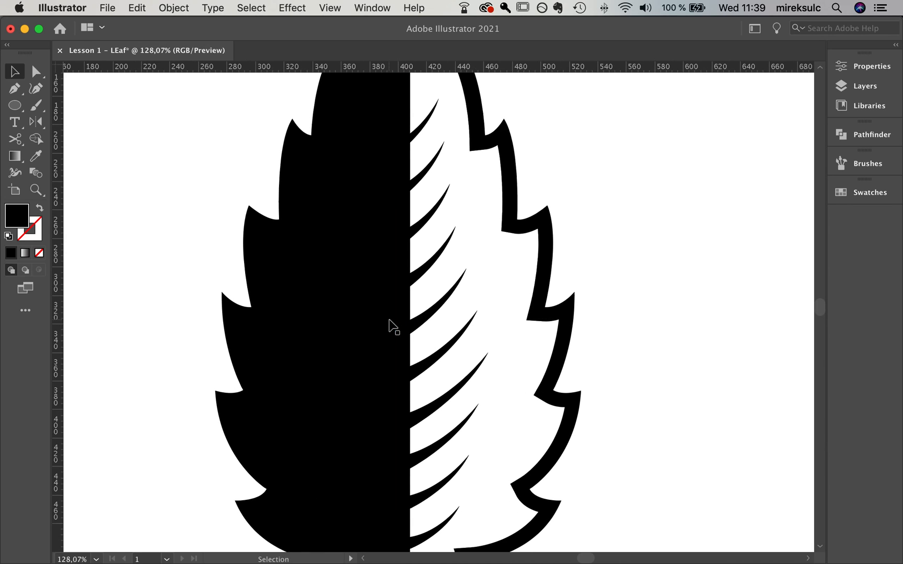
Isolate the blend, extend the longest vein's tip outward and adjust its tip handles for a smoother curve.
{"action": "scroll", "coordinate": [520, 340], "scroll_direction": "right", "scroll_amount": 3}
{"action": "left_click", "coordinate": [409, 401]}
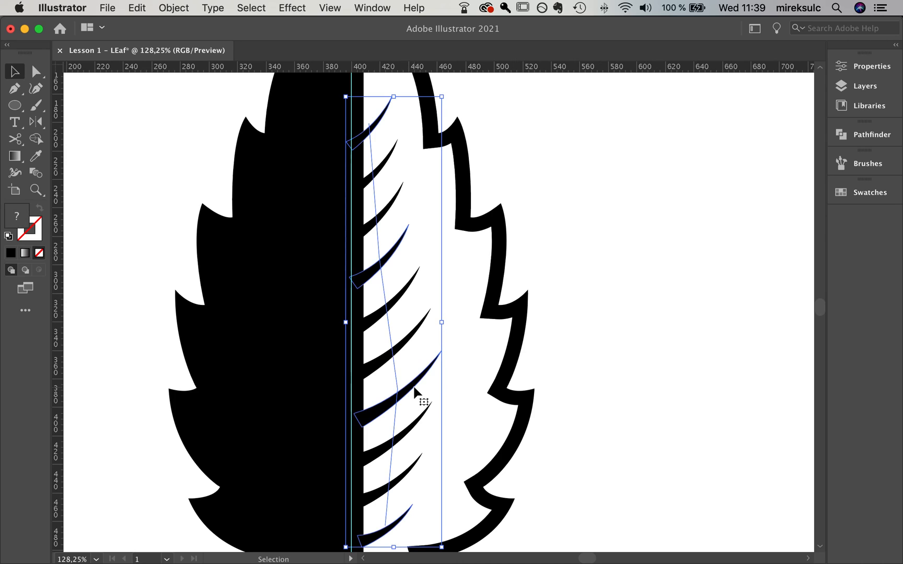
{"action": "double_click", "coordinate": [418, 398]}
{"action": "key", "text": "a"}
{"action": "left_click", "coordinate": [439, 361]}
{"action": "left_click_drag", "start_coordinate": [441, 351], "coordinate": [455, 347]}
{"action": "mouse_move", "coordinate": [430, 393]}
{"action": "left_mouse_down"}
{"action": "mouse_move", "coordinate": [407, 399]}
{"action": "mouse_move", "coordinate": [429, 398]}
{"action": "mouse_move", "coordinate": [428, 387]}
{"action": "left_mouse_up"}
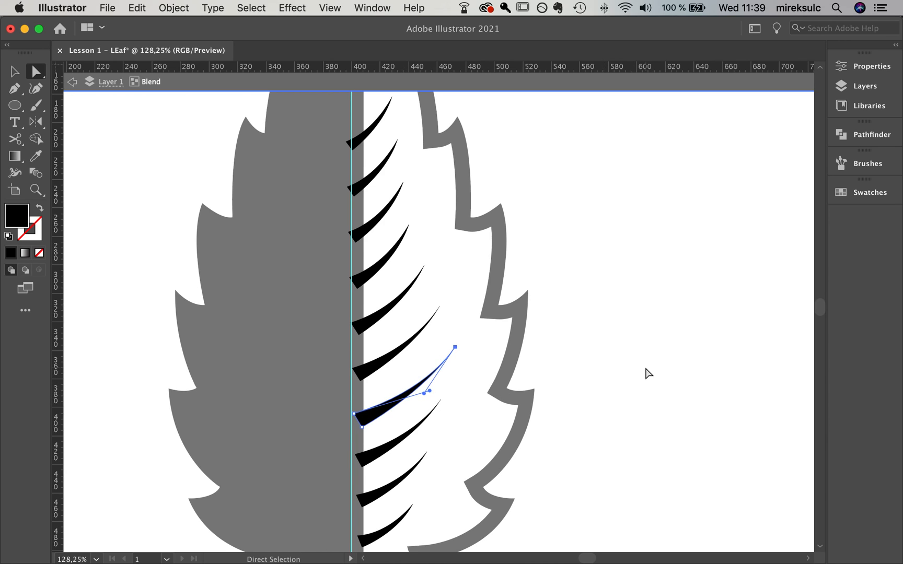
{"action": "double_click", "coordinate": [542, 345]}
Isolate the blend again, extend the topmost vein's tip slightly outward and bend its curve.
{"action": "scroll", "coordinate": [431, 211], "scroll_direction": "up", "scroll_amount": 5}
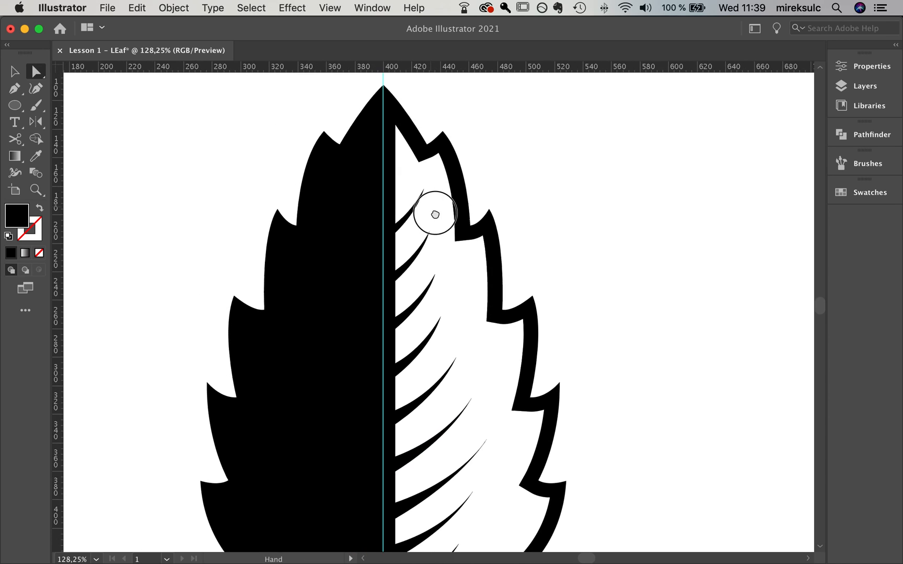
{"action": "key", "text": "v"}
{"action": "left_click", "coordinate": [418, 222]}
{"action": "double_click", "coordinate": [418, 221]}
{"action": "key", "text": "a"}
{"action": "left_click_drag", "start_coordinate": [428, 196], "coordinate": [428, 233]}
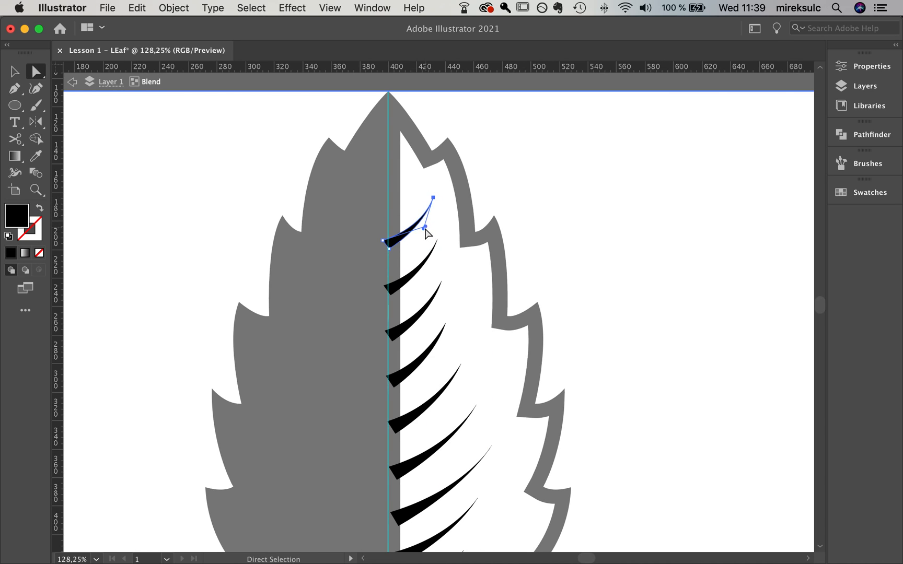
{"action": "double_click", "coordinate": [665, 248]}
Extend the tip of the fourth vein from the top outward and reshape its curve with the tip handle.
{"action": "key", "text": "space"}
{"action": "left_click_drag", "start_coordinate": [629, 301], "coordinate": [634, 205]}
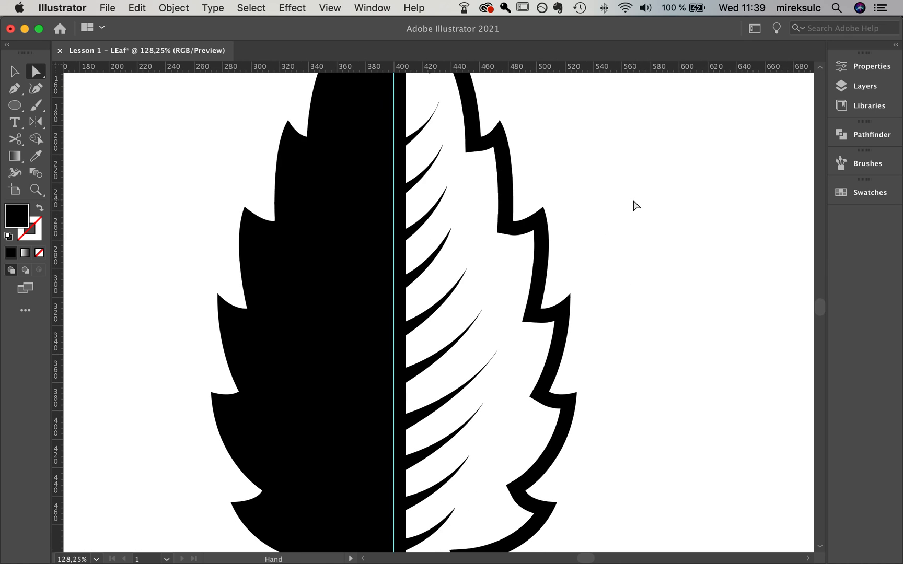
{"action": "left_click", "coordinate": [444, 211]}
{"action": "left_click", "coordinate": [452, 228]}
{"action": "left_click_drag", "start_coordinate": [452, 226], "coordinate": [461, 228]}
{"action": "left_click_drag", "start_coordinate": [430, 268], "coordinate": [451, 265]}
{"action": "left_click", "coordinate": [636, 236]}
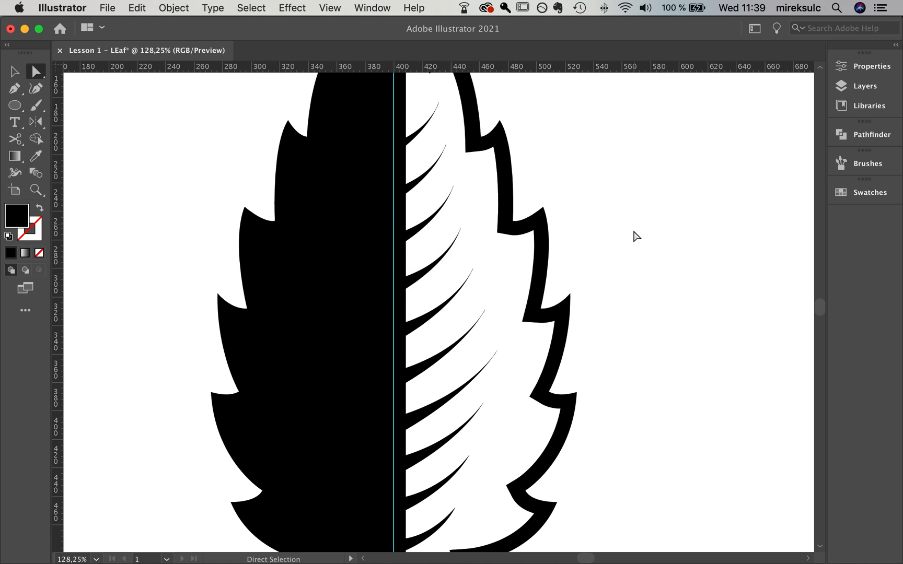
Move the lowest vein's tip slightly outward and refine its curve with the tip handle.
{"action": "scroll", "coordinate": [639, 220], "scroll_direction": "down", "scroll_amount": 6}
{"action": "left_click", "coordinate": [436, 372]}
{"action": "left_click", "coordinate": [455, 348]}
{"action": "left_click_drag", "start_coordinate": [455, 350], "coordinate": [451, 377]}
{"action": "left_click", "coordinate": [627, 384]}
{"action": "key", "text": "v"}
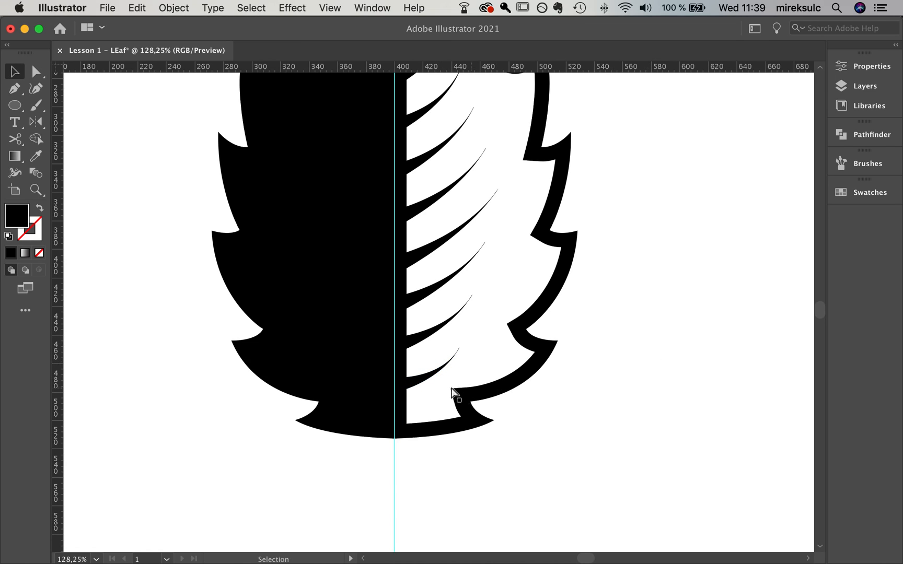
{"action": "key", "text": "a"}
{"action": "left_click", "coordinate": [456, 349]}
{"action": "left_click_drag", "start_coordinate": [448, 376], "coordinate": [439, 377]}
{"action": "left_click", "coordinate": [590, 366]}
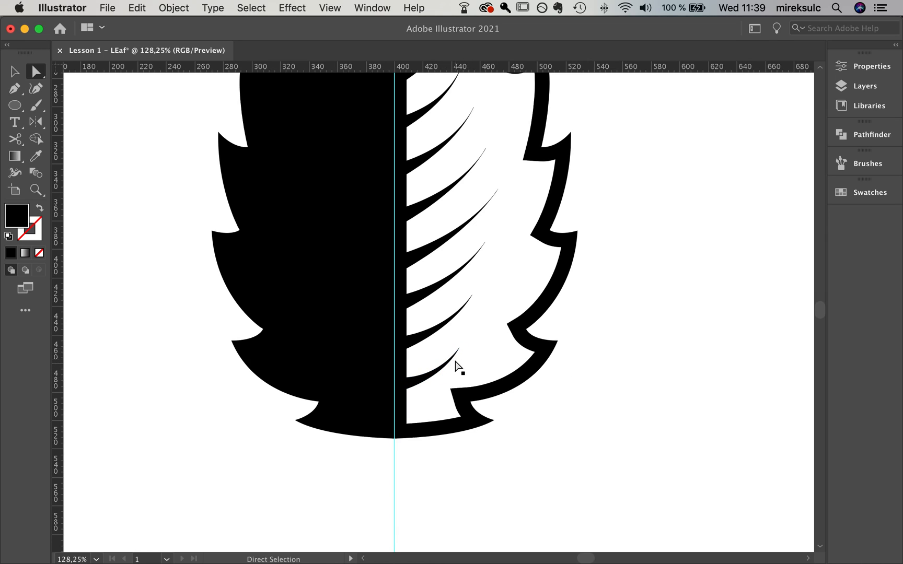
Isolate the blend, rotate the lowest vein slightly steeper and move it slightly down.
{"action": "key", "text": "v"}
{"action": "left_click", "coordinate": [424, 381]}
{"action": "double_click", "coordinate": [422, 385]}
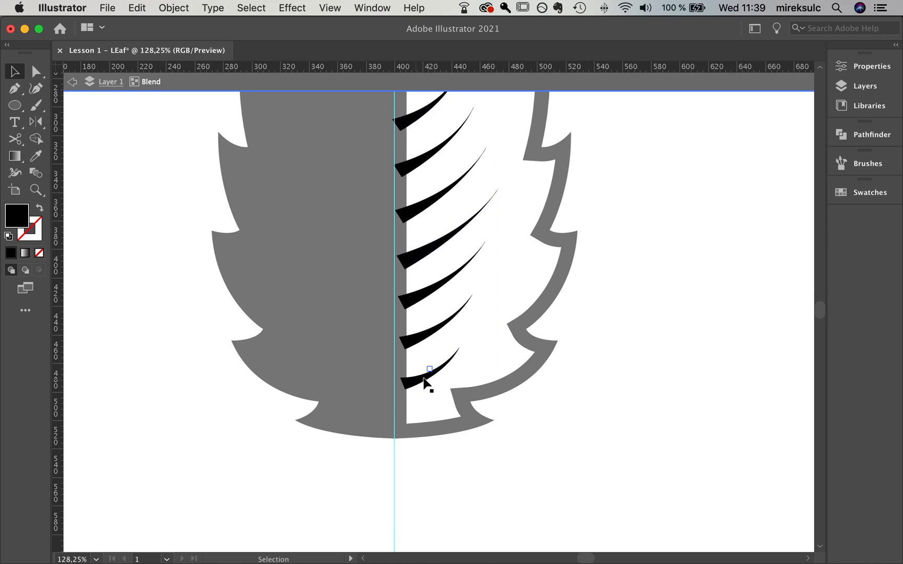
{"action": "left_click_drag", "start_coordinate": [473, 372], "coordinate": [472, 367]}
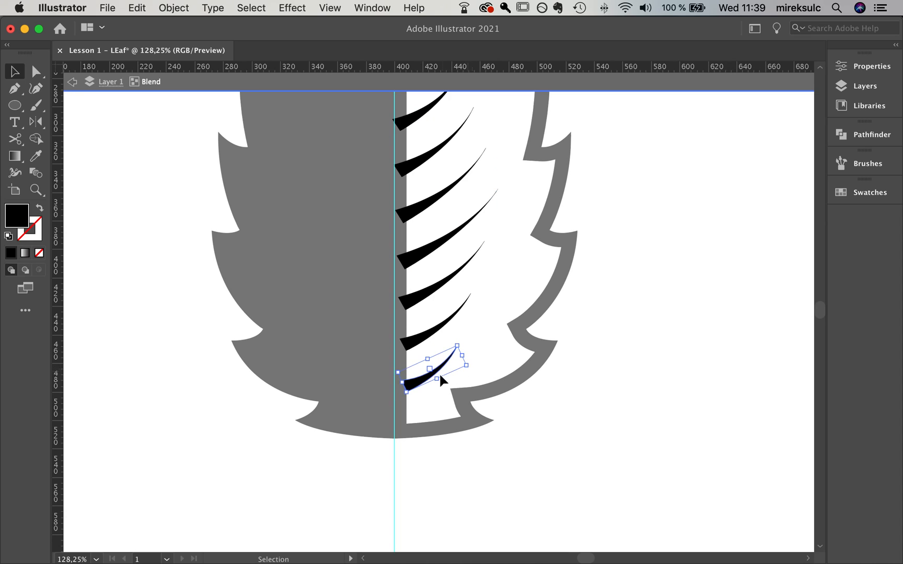
{"action": "left_click_drag", "start_coordinate": [422, 383], "coordinate": [420, 385]}
{"action": "double_click", "coordinate": [604, 254]}
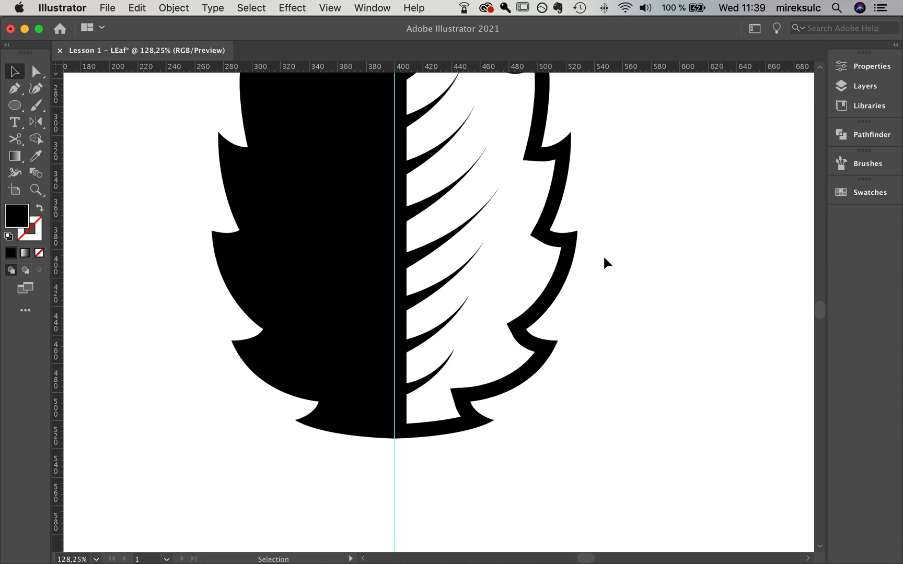
Refine the curve of the longest vein by slightly adjusting its handle.
{"action": "scroll", "coordinate": [603, 254], "scroll_direction": "down", "scroll_amount": 5}
{"action": "left_click_drag", "start_coordinate": [703, 206], "coordinate": [702, 206]}
{"action": "scroll", "coordinate": [466, 264], "scroll_direction": "up", "scroll_amount": 8}
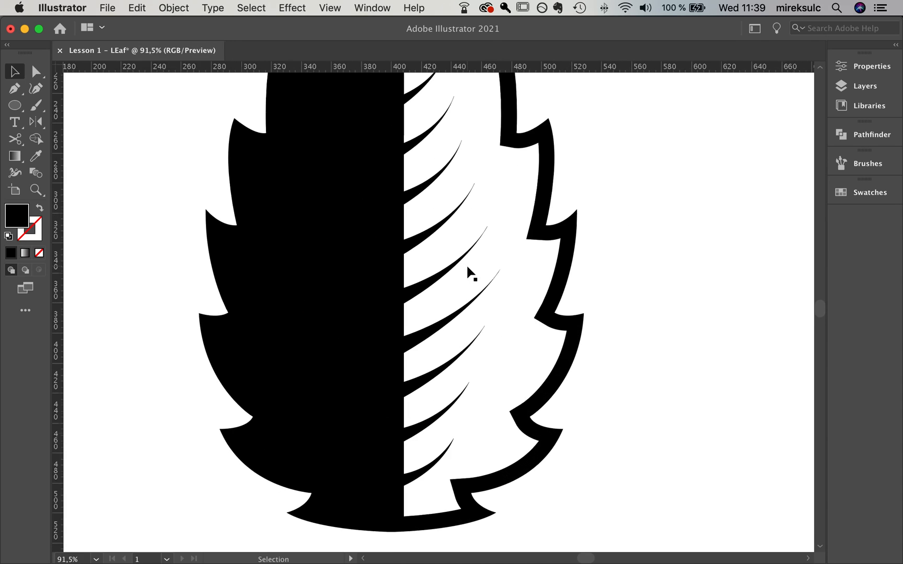
{"action": "key", "text": "a"}
{"action": "left_click", "coordinate": [417, 367]}
{"action": "left_click_drag", "start_coordinate": [470, 343], "coordinate": [467, 340]}
{"action": "left_click", "coordinate": [377, 375]}
{"action": "left_click", "coordinate": [357, 376]}
{"action": "left_click", "coordinate": [637, 340]}
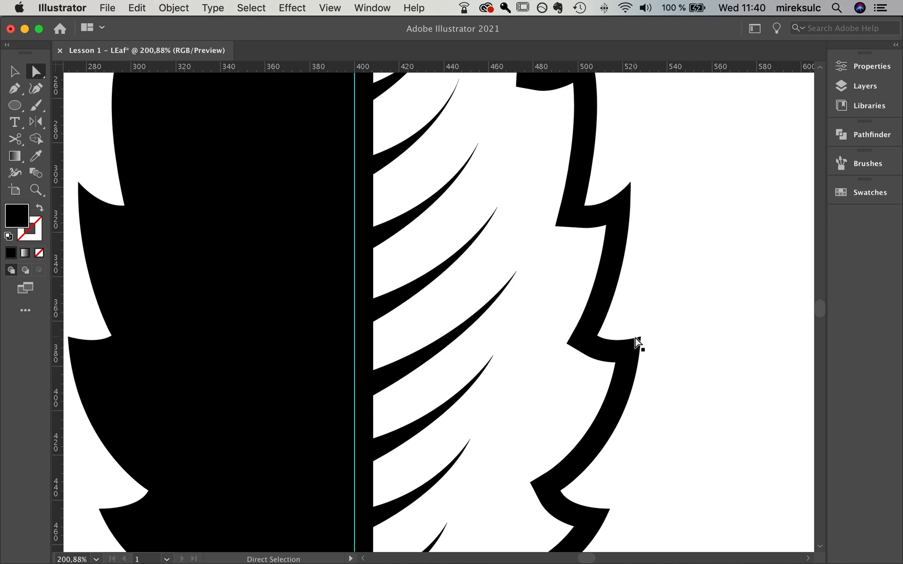
Isolate the blend and bend the lower curve of the fourth vein from the top with its tip handle.
{"action": "scroll", "coordinate": [635, 340], "scroll_direction": "down", "scroll_amount": 3}
{"action": "scroll", "coordinate": [635, 340], "scroll_direction": "up", "scroll_amount": 1}
{"action": "left_click_drag", "start_coordinate": [722, 202], "coordinate": [688, 305]}
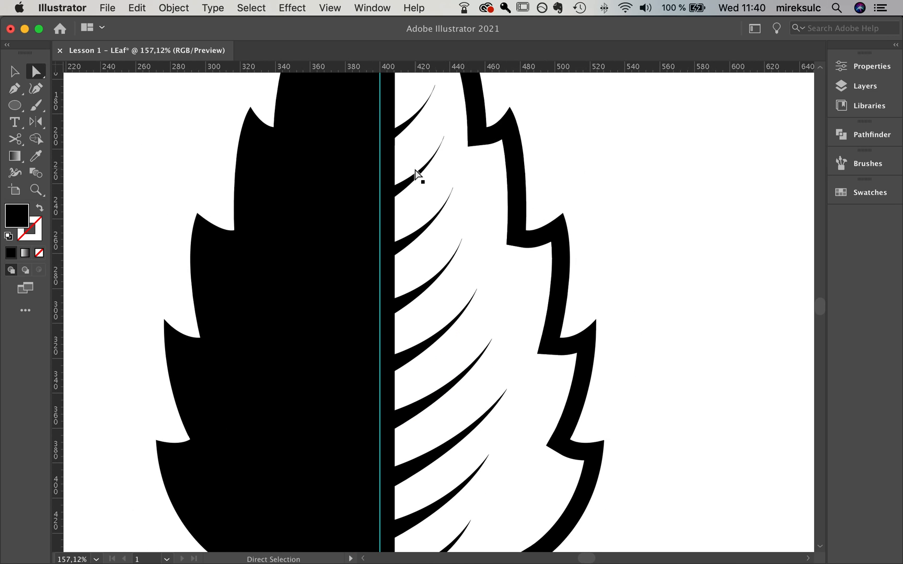
{"action": "left_click", "coordinate": [429, 212]}
{"action": "key", "text": "v"}
{"action": "double_click", "coordinate": [419, 228]}
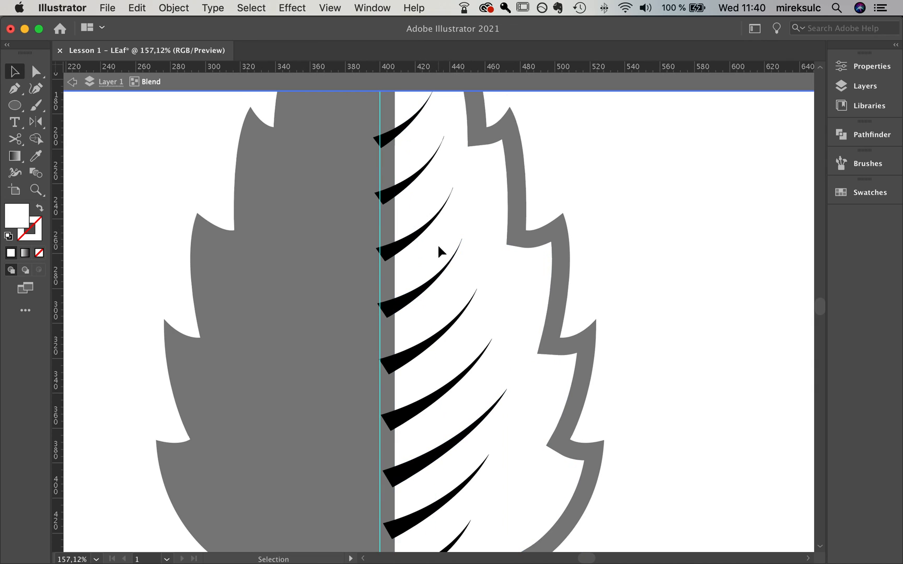
{"action": "left_click", "coordinate": [446, 266]}
{"action": "key", "text": "a"}
{"action": "left_click", "coordinate": [462, 240]}
{"action": "left_click_drag", "start_coordinate": [447, 286], "coordinate": [440, 288]}
{"action": "double_click", "coordinate": [618, 258]}
Isolate the blend and shorten the lowest vein slightly.
{"action": "key", "text": "super+0"}
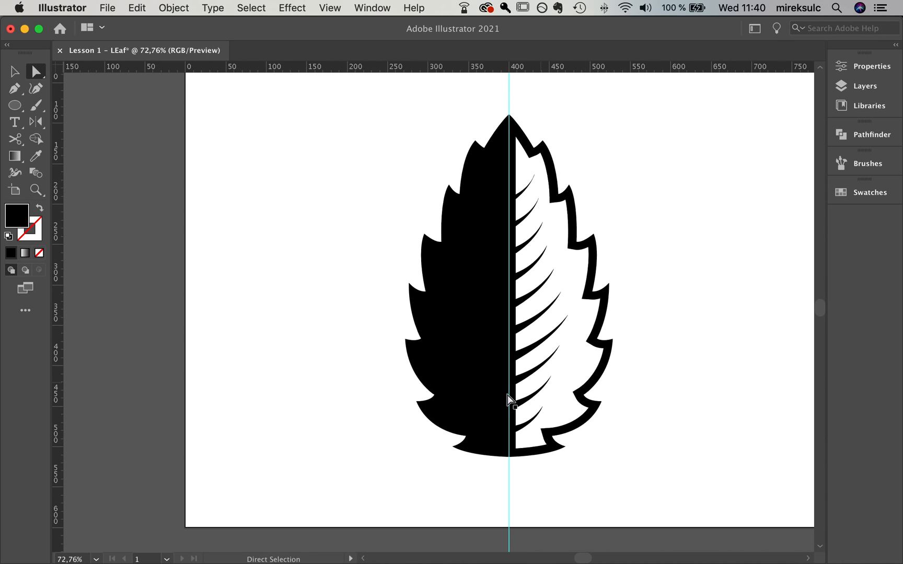
{"action": "key", "text": "v"}
{"action": "left_click", "coordinate": [532, 424]}
{"action": "double_click", "coordinate": [532, 424]}
{"action": "left_click", "coordinate": [531, 422]}
{"action": "left_click_drag", "start_coordinate": [555, 419], "coordinate": [539, 424]}
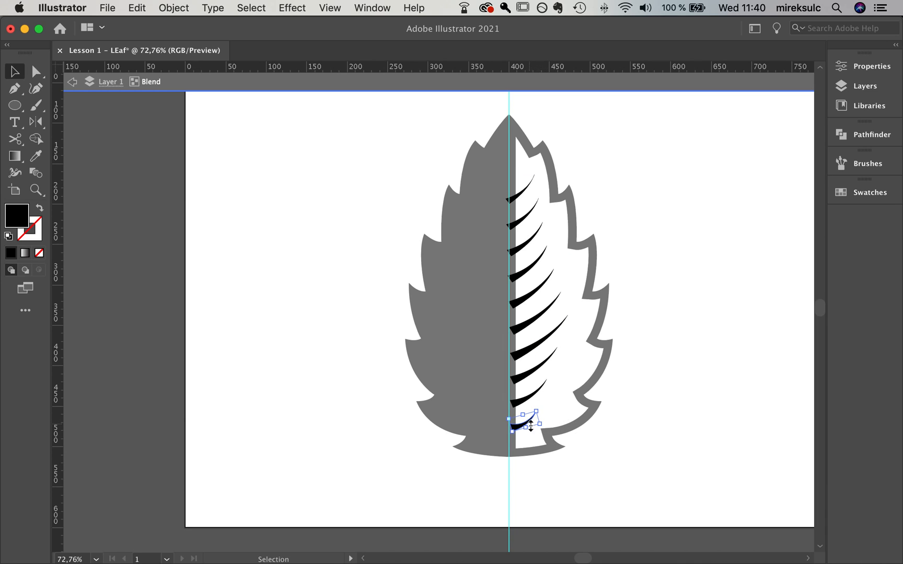
{"action": "double_click", "coordinate": [644, 403]}
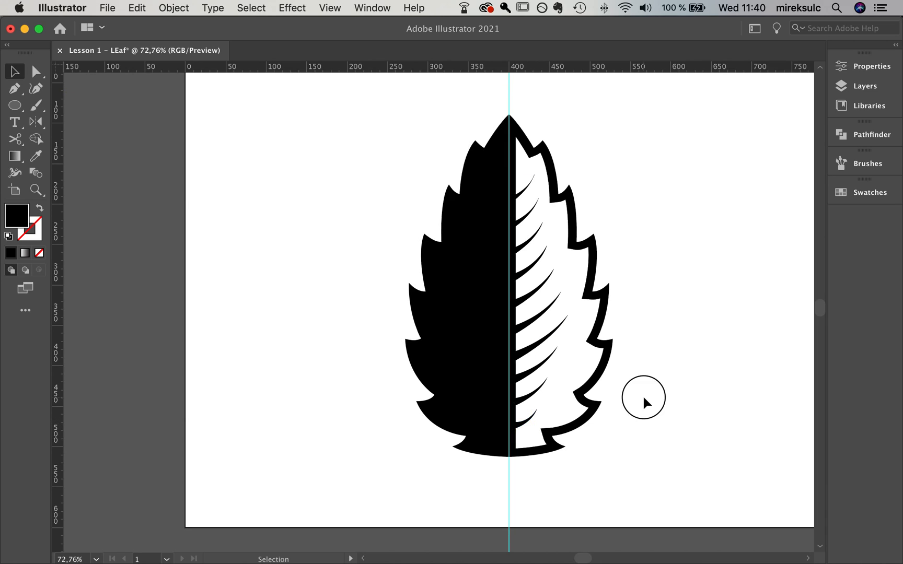
{"action": "key", "text": "a"}
{"action": "left_click_drag", "start_coordinate": [669, 350], "coordinate": [594, 282]}
{"action": "scroll", "coordinate": [653, 336], "scroll_direction": "down", "scroll_amount": 2}
{"action": "key", "text": "v"}
{"action": "key", "text": "super+semicolon"}
Reflect a copy of the vein blend onto the black leaf half, using a vertical axis near the leaf's centre line.
{"action": "left_click", "coordinate": [479, 296]}
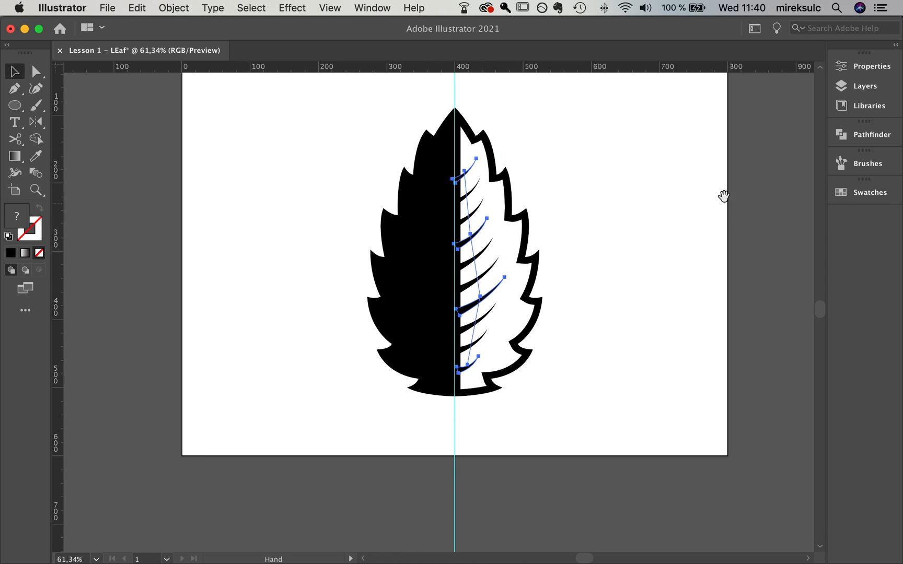
{"action": "left_click_drag", "start_coordinate": [686, 186], "coordinate": [663, 199]}
{"action": "scroll", "coordinate": [551, 241], "scroll_direction": "up", "scroll_amount": 4}
{"action": "left_click_drag", "start_coordinate": [527, 225], "coordinate": [542, 216]}
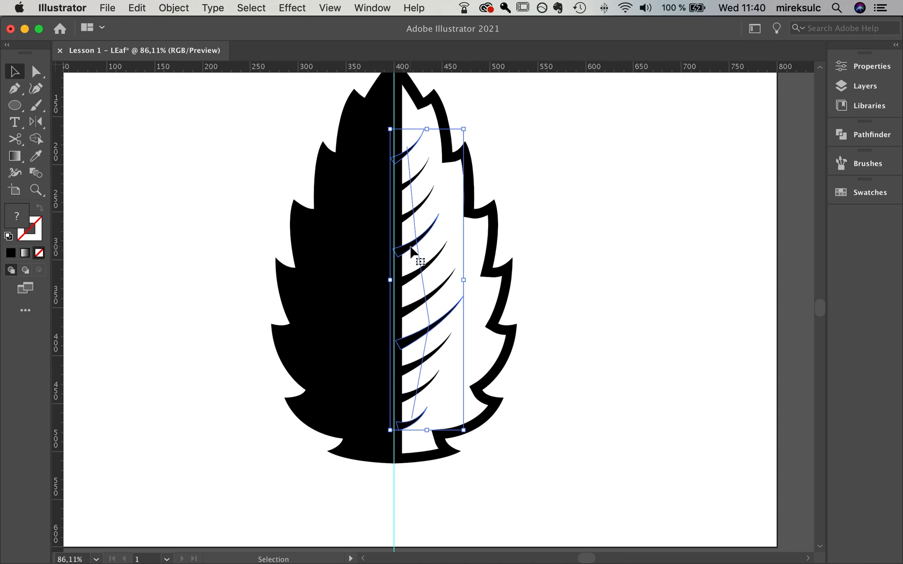
{"action": "key", "text": "o"}
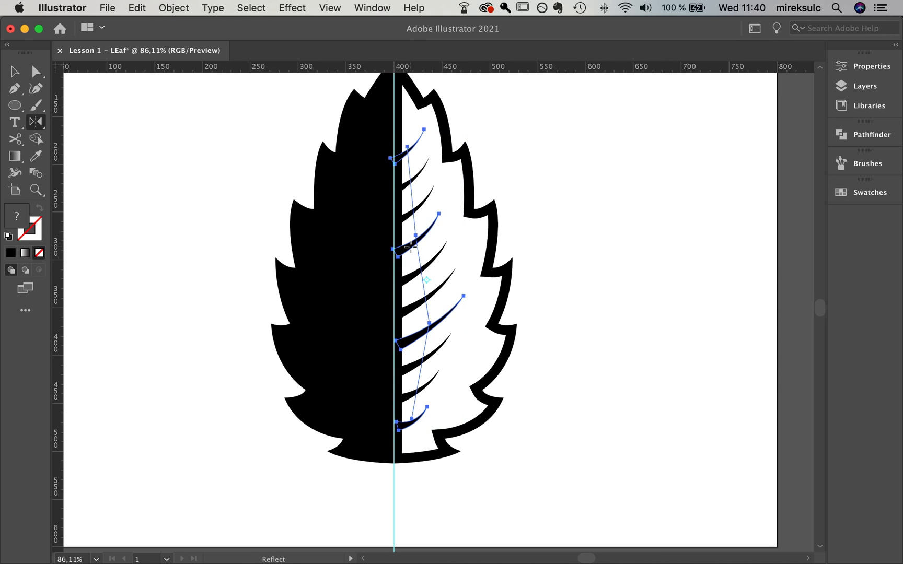
{"action": "left_click", "coordinate": [398, 292], "text": "alt"}
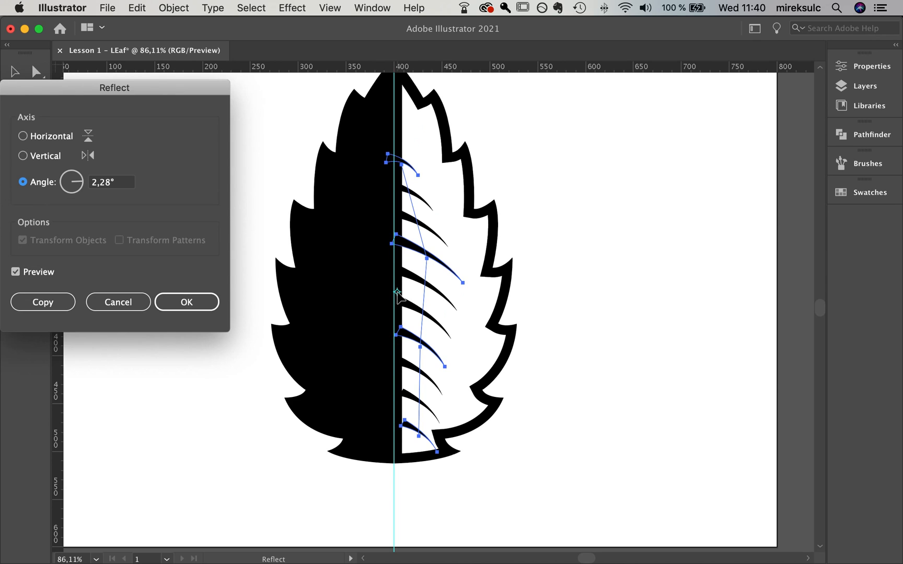
{"action": "left_click", "coordinate": [42, 158]}
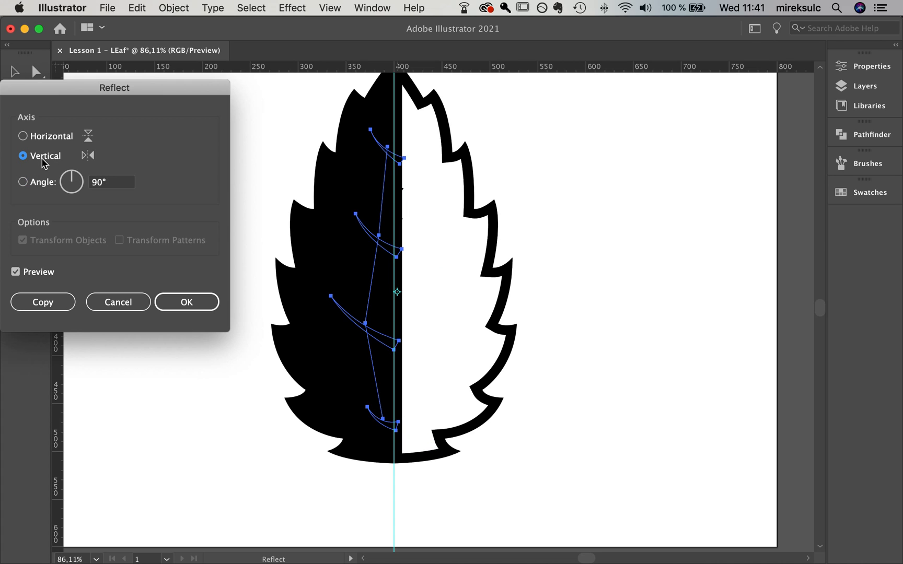
{"action": "left_click", "coordinate": [40, 303]}
{"action": "key", "text": "v"}
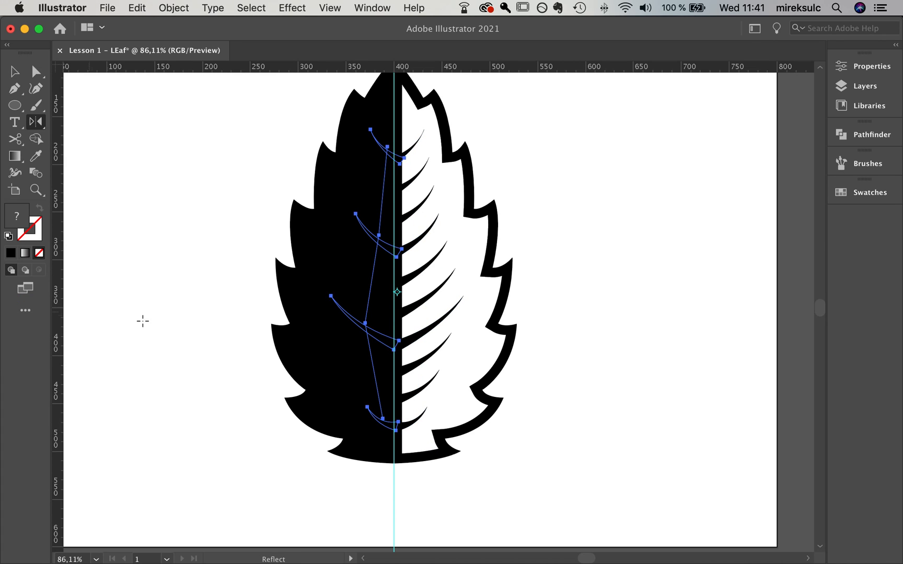
Shift the reflected veins slightly outward and colour them white with the Eyedropper.
{"action": "left_click_drag", "start_coordinate": [390, 347], "coordinate": [383, 348]}
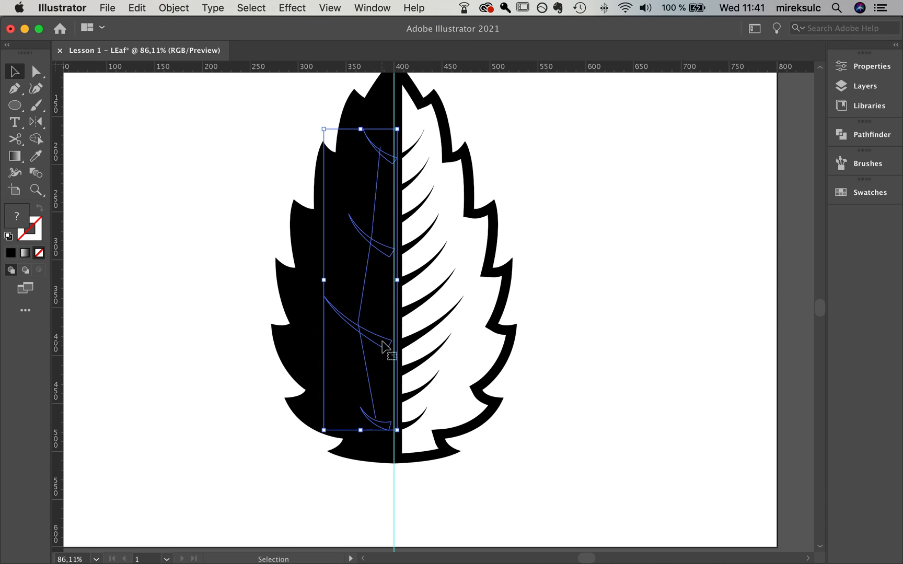
{"action": "key", "text": "i"}
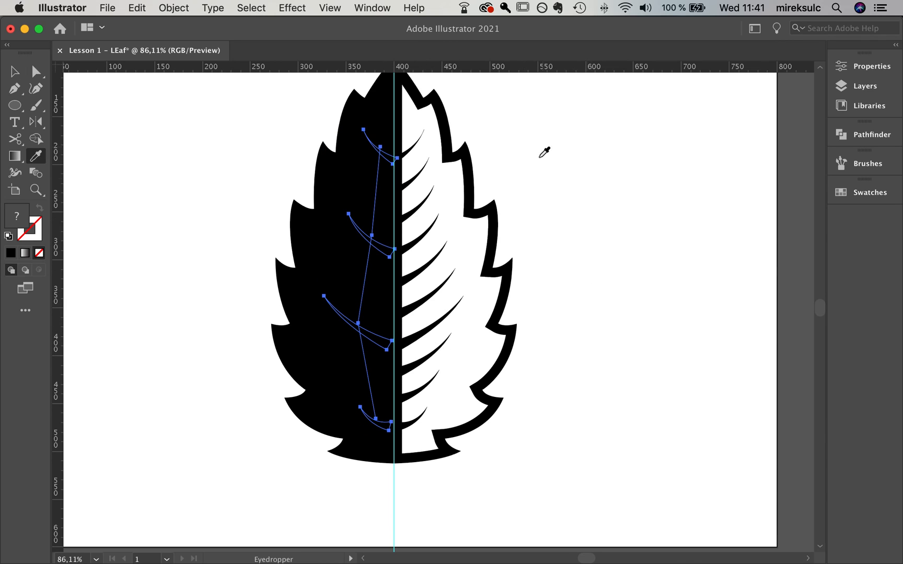
{"action": "left_click", "coordinate": [580, 183]}
{"action": "key", "text": "v"}
{"action": "left_click", "coordinate": [511, 216]}
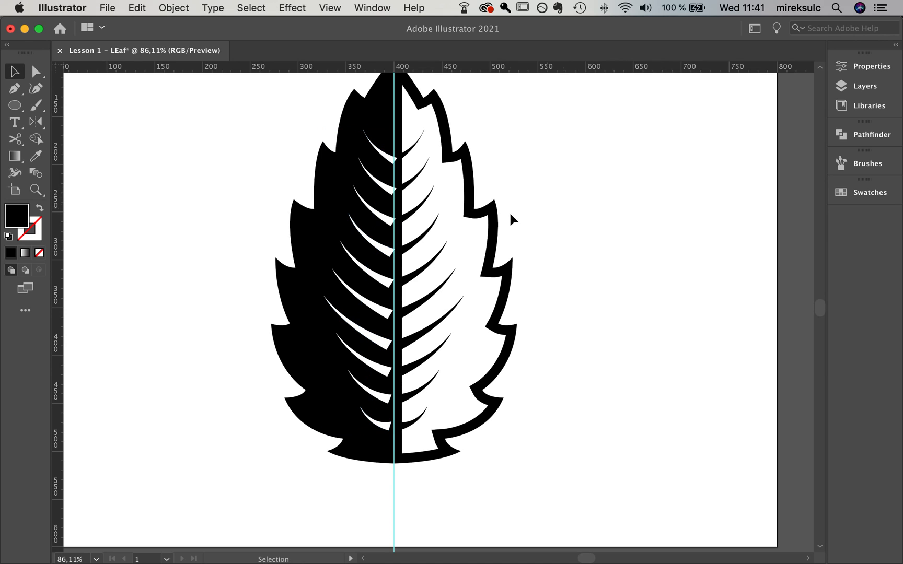
Move the white vein blend further away from the centre line and slightly up.
{"action": "left_click_drag", "start_coordinate": [386, 254], "coordinate": [382, 253]}
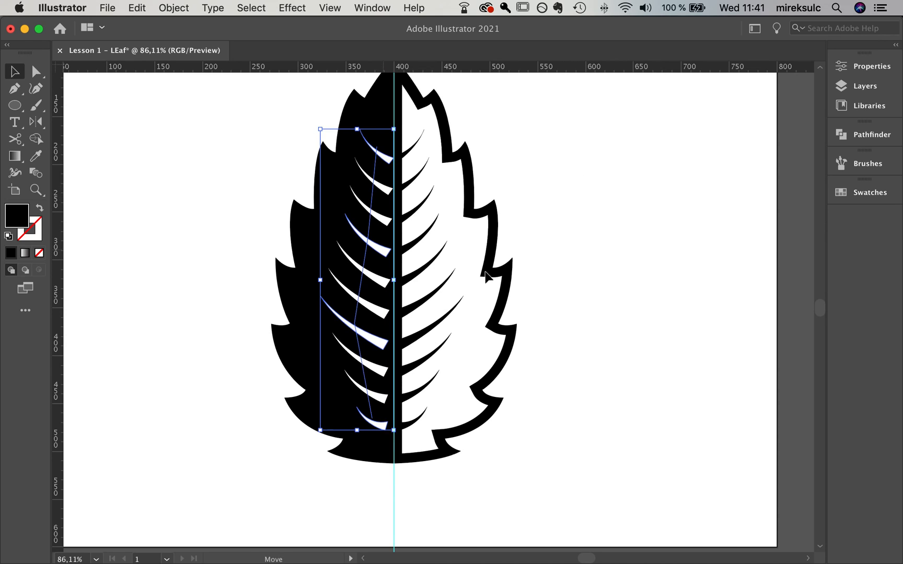
{"action": "left_click", "coordinate": [598, 290]}
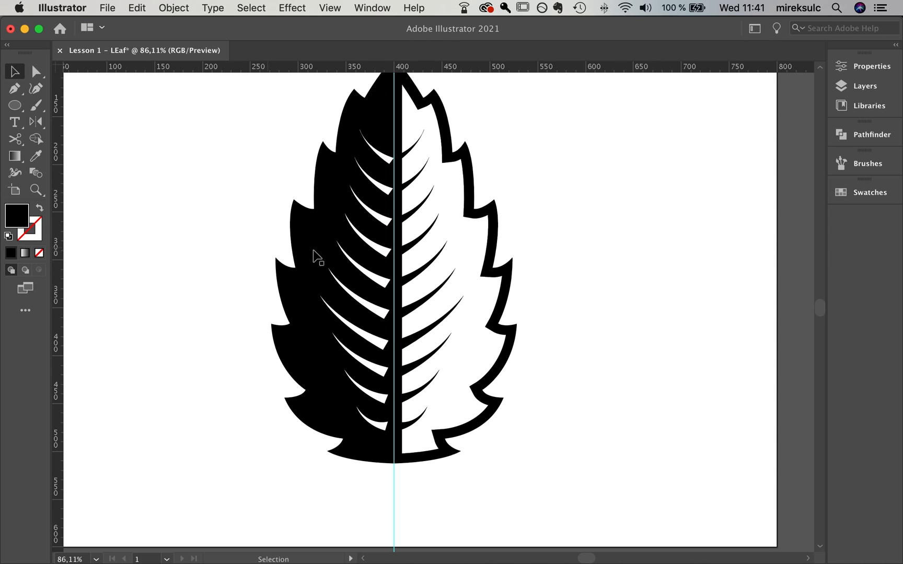
{"action": "left_click_drag", "start_coordinate": [378, 282], "coordinate": [375, 280]}
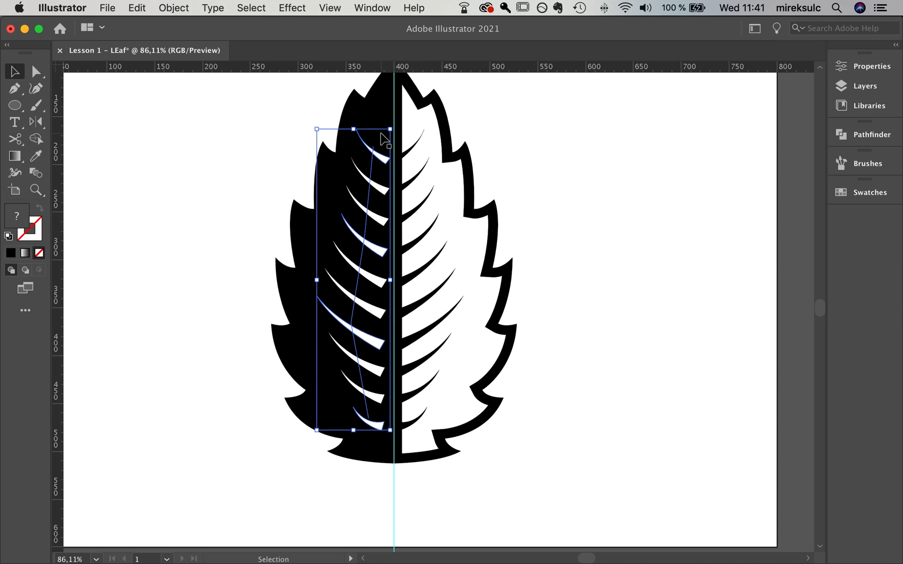
{"action": "mouse_move", "coordinate": [377, 346]}
{"action": "left_mouse_down"}
{"action": "mouse_move", "coordinate": [555, 337]}
{"action": "mouse_move", "coordinate": [403, 322]}
{"action": "mouse_move", "coordinate": [369, 340]}
{"action": "mouse_move", "coordinate": [369, 329]}
{"action": "mouse_move", "coordinate": [375, 333]}
{"action": "left_mouse_up"}
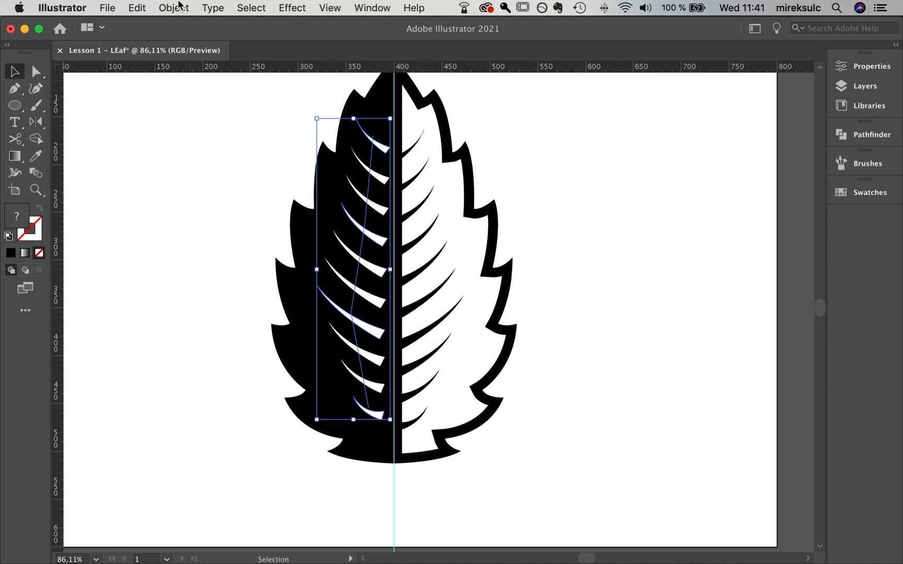
Expand the white vein blend's object and fill into separate shapes.
{"action": "left_click", "coordinate": [137, 7]}
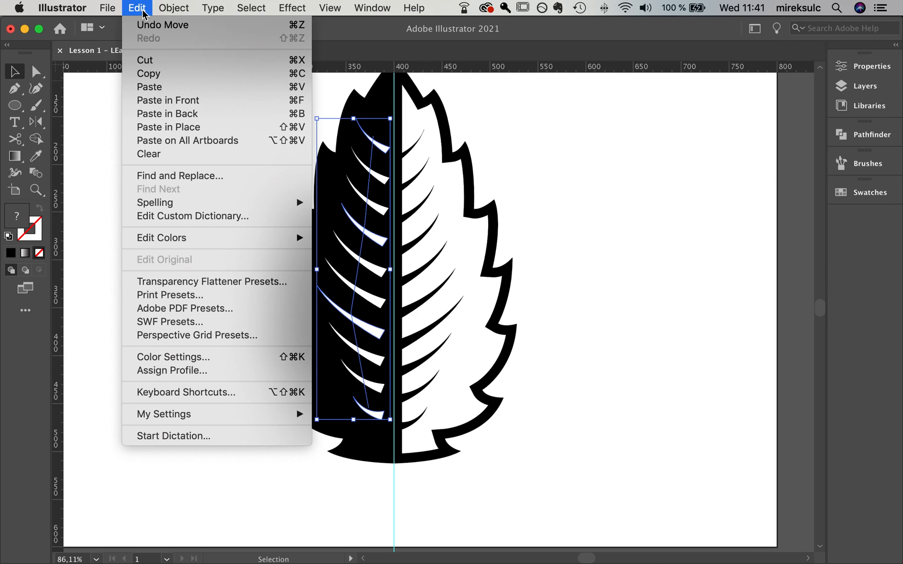
{"action": "mouse_move", "coordinate": [184, 14]}
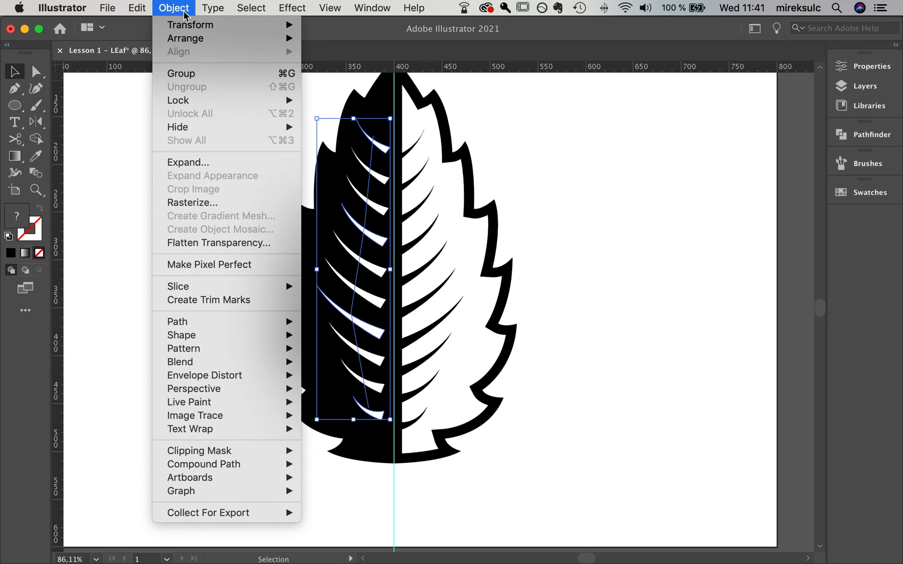
{"action": "left_click", "coordinate": [207, 162]}
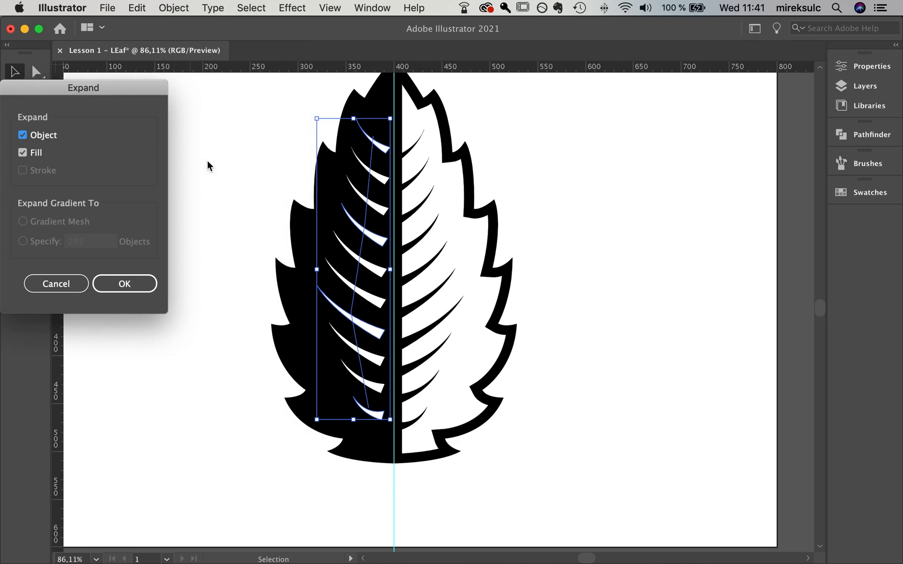
{"action": "left_click", "coordinate": [143, 290]}
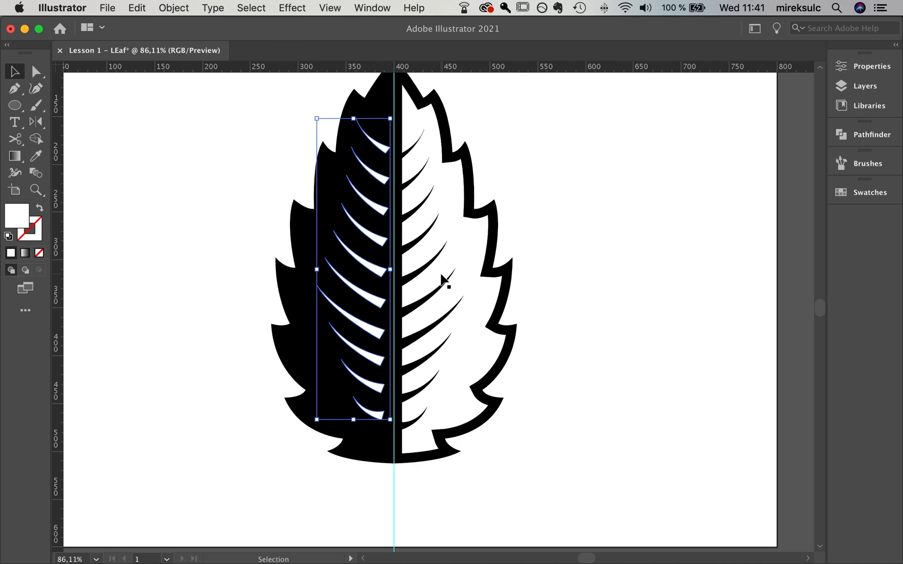
Try to make the expanded white veins a compound path, and undo it.
{"action": "left_click", "coordinate": [175, 7]}
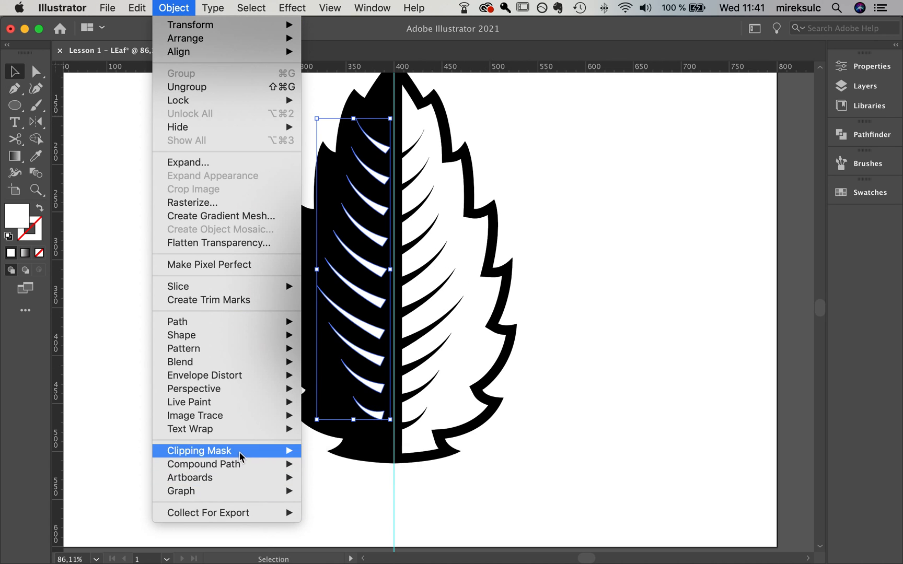
{"action": "mouse_move", "coordinate": [219, 464]}
{"action": "left_click", "coordinate": [346, 464]}
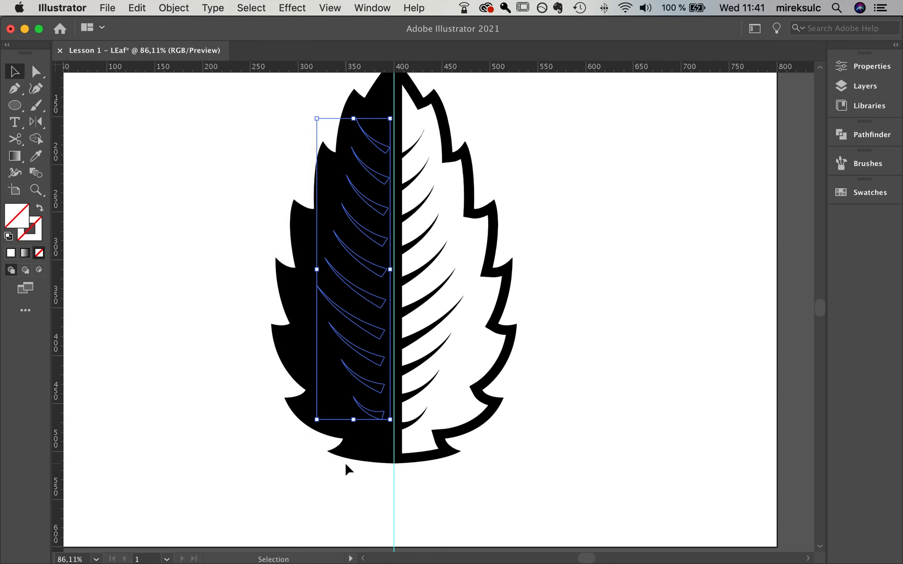
{"action": "key", "text": "super+z"}
Move the expanded white veins slightly down within the black leaf half.
{"action": "left_click", "coordinate": [742, 353]}
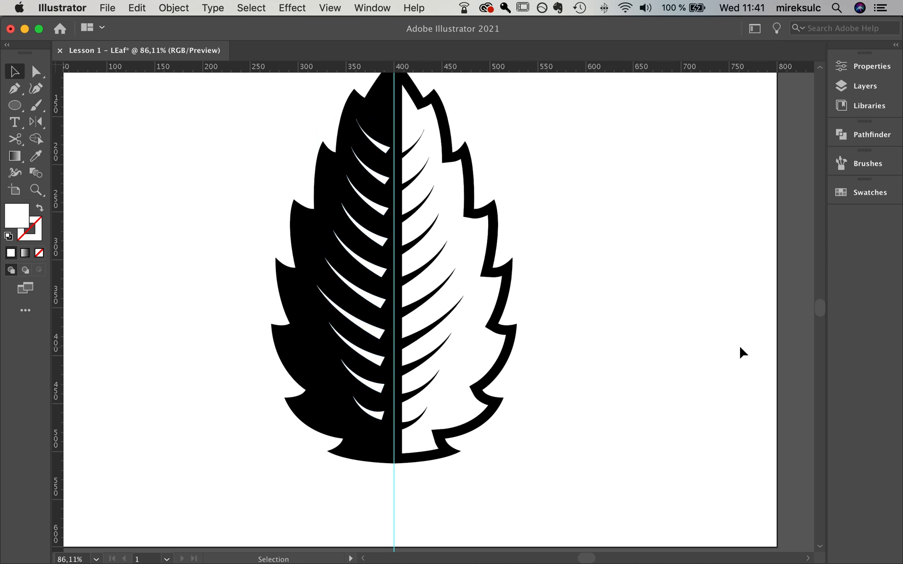
{"action": "left_click_drag", "start_coordinate": [362, 296], "coordinate": [363, 299]}
{"action": "left_click", "coordinate": [627, 308]}
{"action": "left_click_drag", "start_coordinate": [361, 360], "coordinate": [363, 359]}
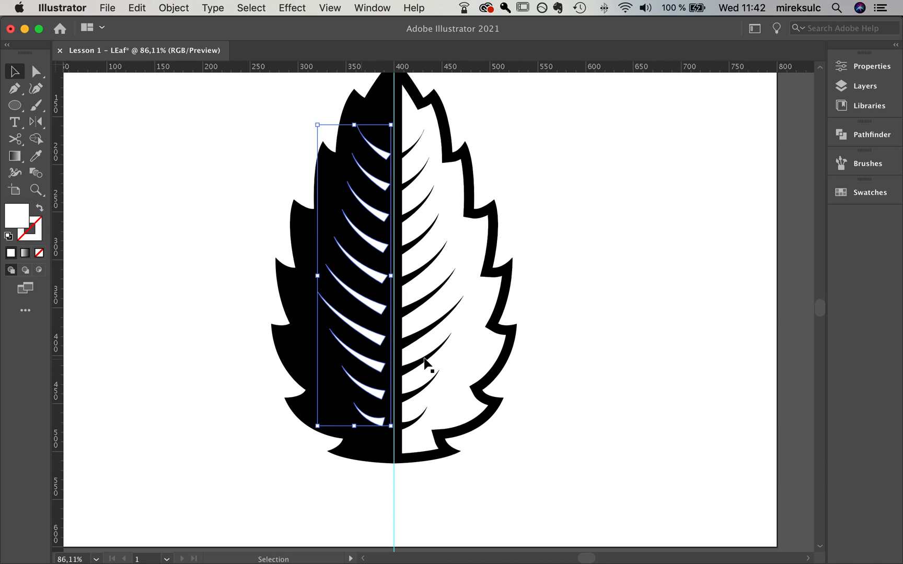
Draw a tall rectangle over the white veins, leaving only their inner ends uncovered, and select it together with the veins.
{"action": "left_click", "coordinate": [15, 105]}
{"action": "left_click", "coordinate": [93, 106]}
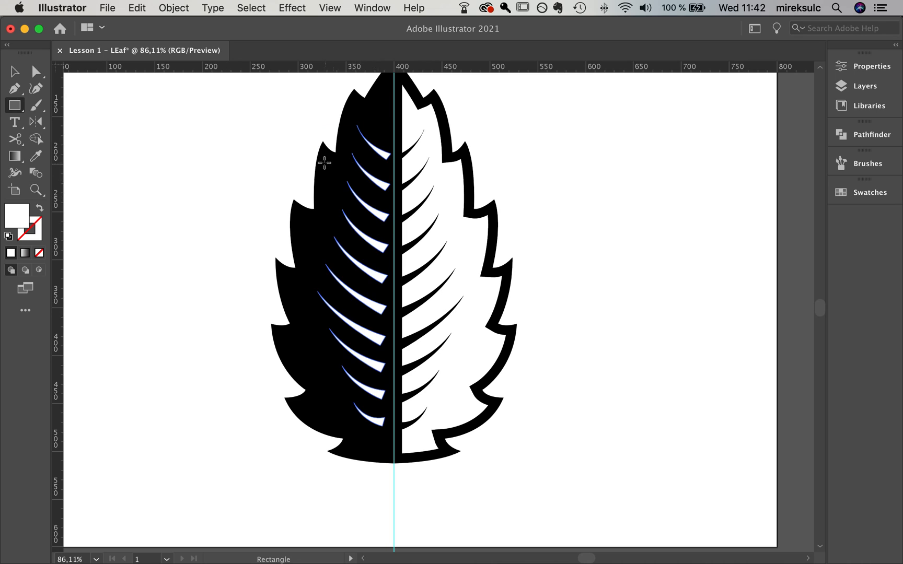
{"action": "left_click_drag", "start_coordinate": [312, 120], "coordinate": [380, 461]}
{"action": "key", "text": "v"}
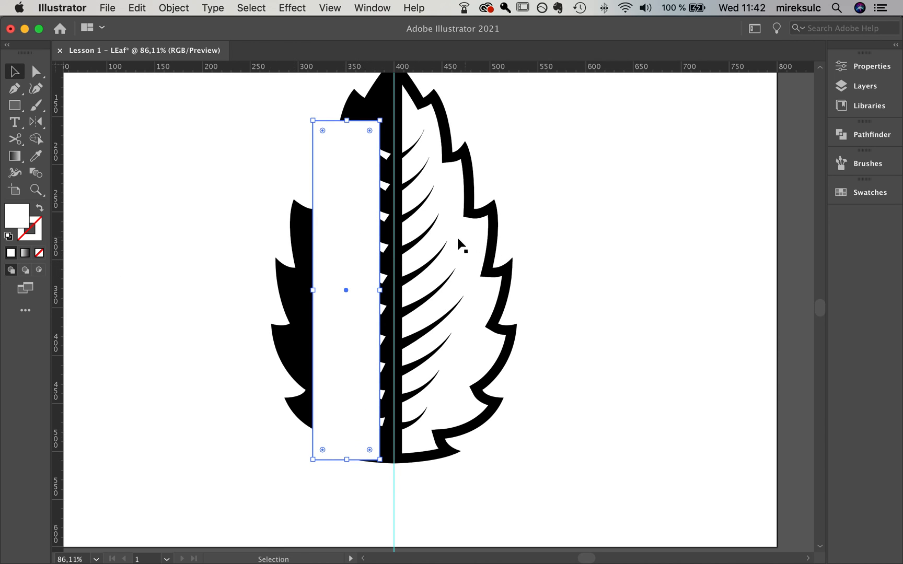
{"action": "left_click", "coordinate": [387, 251], "text": "shift"}
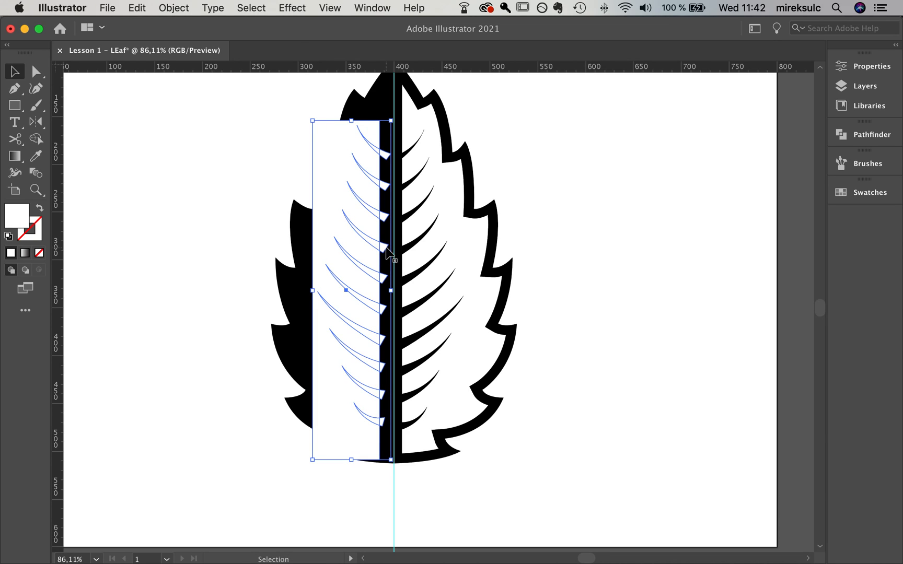
{"action": "key", "text": "a"}
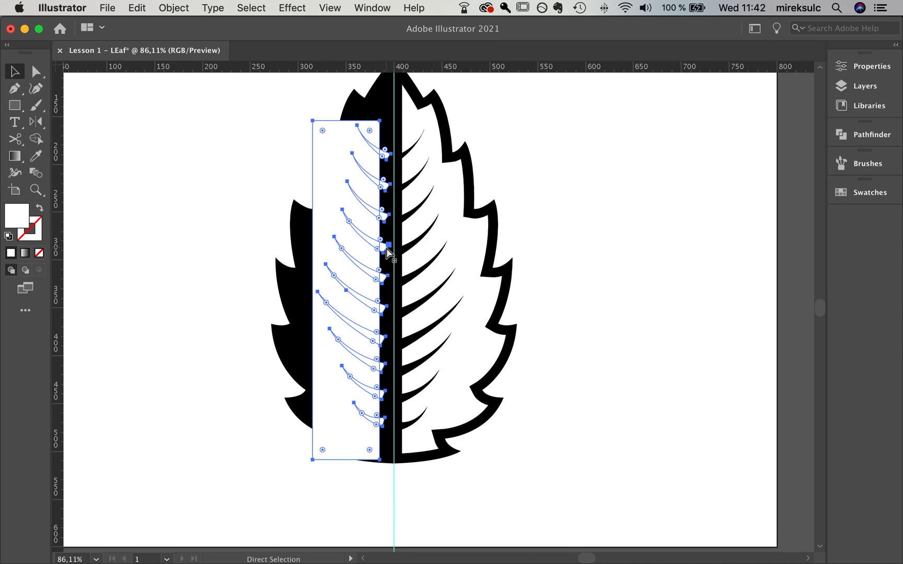
Clip the white veins with the rectangle and shift the clipped veins slightly toward the leaf's midrib.
{"action": "key", "text": "super+7"}
{"action": "left_click", "coordinate": [618, 298]}
{"action": "mouse_move", "coordinate": [377, 250]}
{"action": "left_mouse_down"}
{"action": "mouse_move", "coordinate": [385, 244]}
{"action": "mouse_move", "coordinate": [369, 250]}
{"action": "mouse_move", "coordinate": [385, 250]}
{"action": "left_mouse_up"}
{"action": "left_click", "coordinate": [642, 276]}
{"action": "key", "text": "space"}
{"action": "left_click_drag", "start_coordinate": [555, 269], "coordinate": [535, 335]}
{"action": "key", "text": "space"}
{"action": "left_click_drag", "start_coordinate": [621, 393], "coordinate": [638, 306]}
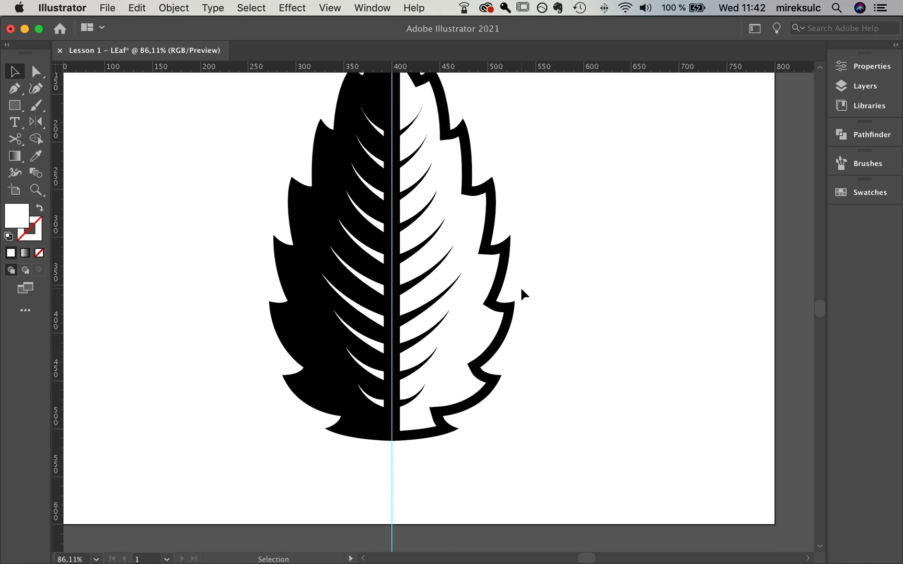
Draw a narrow white wedge with the Pen tool along the midrib, from the leaf's base to just below its tip.
{"action": "key", "text": "p"}
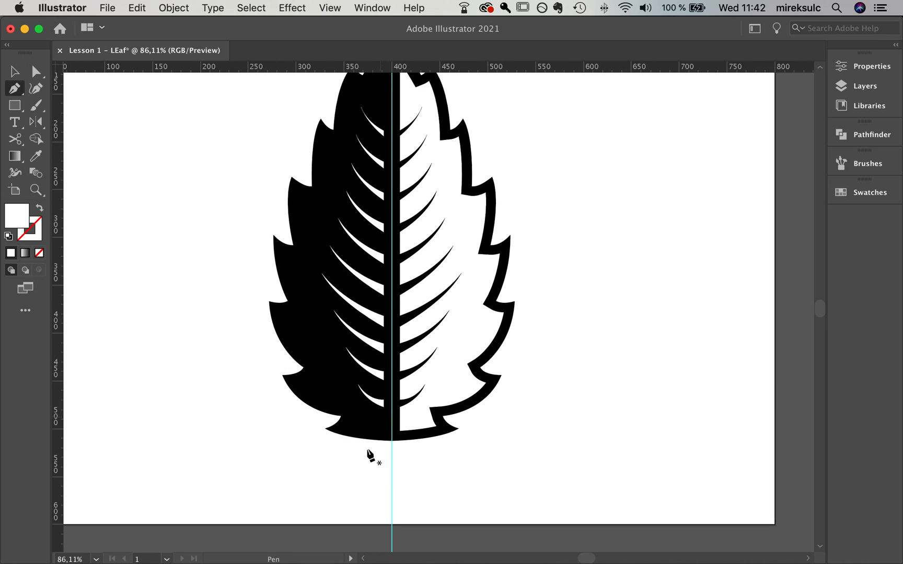
{"action": "left_click", "coordinate": [389, 429]}
{"action": "key", "text": "space"}
{"action": "left_click_drag", "start_coordinate": [386, 145], "coordinate": [395, 203]}
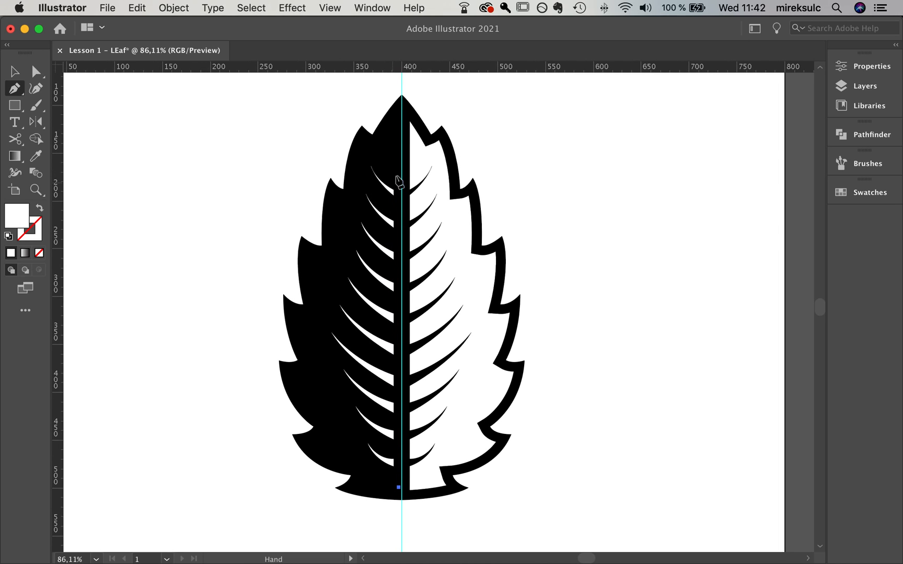
{"action": "left_click", "coordinate": [402, 119]}
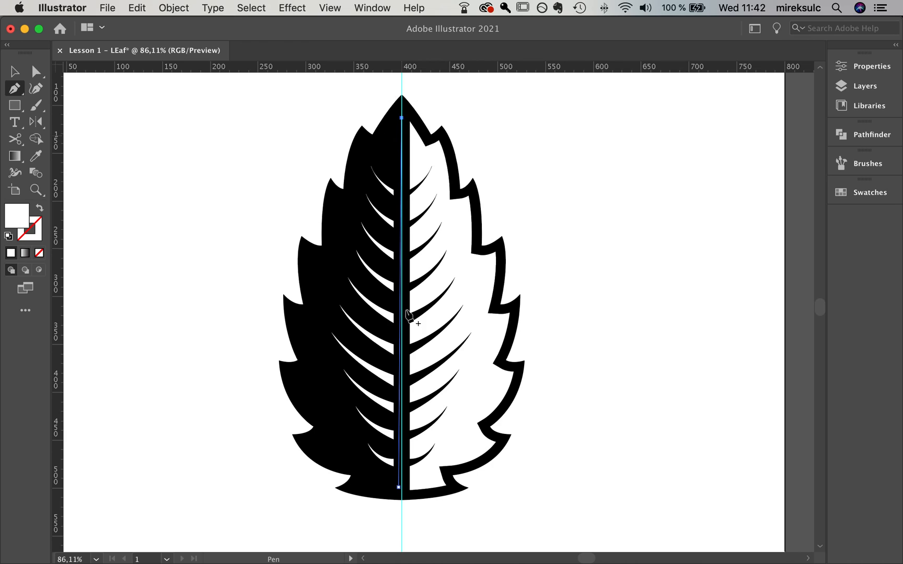
{"action": "left_click", "coordinate": [399, 488]}
Adjust the bottom corner points of the white midrib wedge so its base sits just above the leaf's lower edge.
{"action": "key", "text": "a"}
{"action": "left_click", "coordinate": [399, 490]}
{"action": "left_click_drag", "start_coordinate": [399, 491], "coordinate": [403, 493]}
{"action": "key", "text": "v"}
{"action": "left_click", "coordinate": [630, 431]}
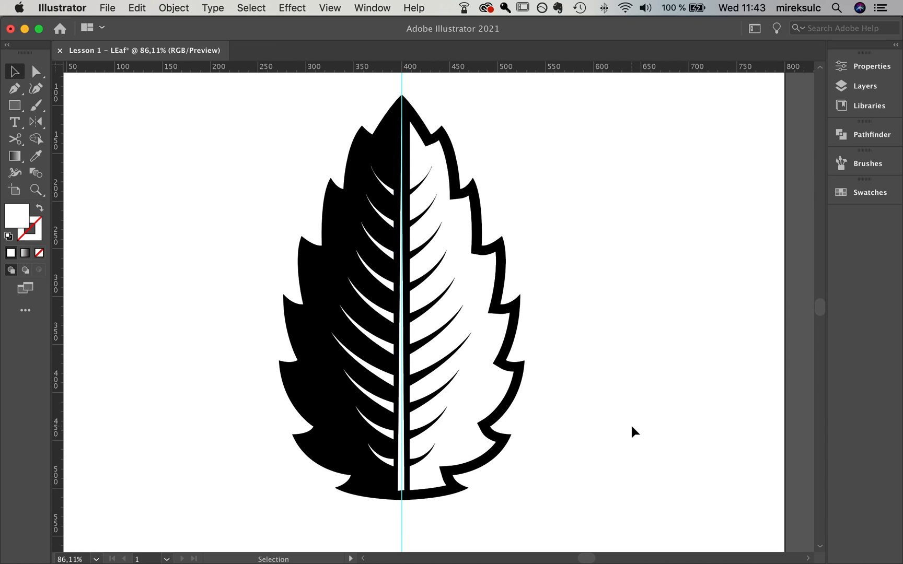
{"action": "key", "text": "a"}
{"action": "left_click", "coordinate": [404, 491]}
{"action": "left_click_drag", "start_coordinate": [405, 492], "coordinate": [404, 491]}
{"action": "key", "text": "v"}
{"action": "left_click", "coordinate": [555, 501]}
Draw a closed stem shape with the Pen tool below the leaf's base, flaring downward to a curved end.
{"action": "left_click_drag", "start_coordinate": [476, 519], "coordinate": [480, 403]}
{"action": "scroll", "coordinate": [381, 494], "scroll_direction": "up", "scroll_amount": 3}
{"action": "scroll", "coordinate": [440, 399], "scroll_direction": "up", "scroll_amount": 3}
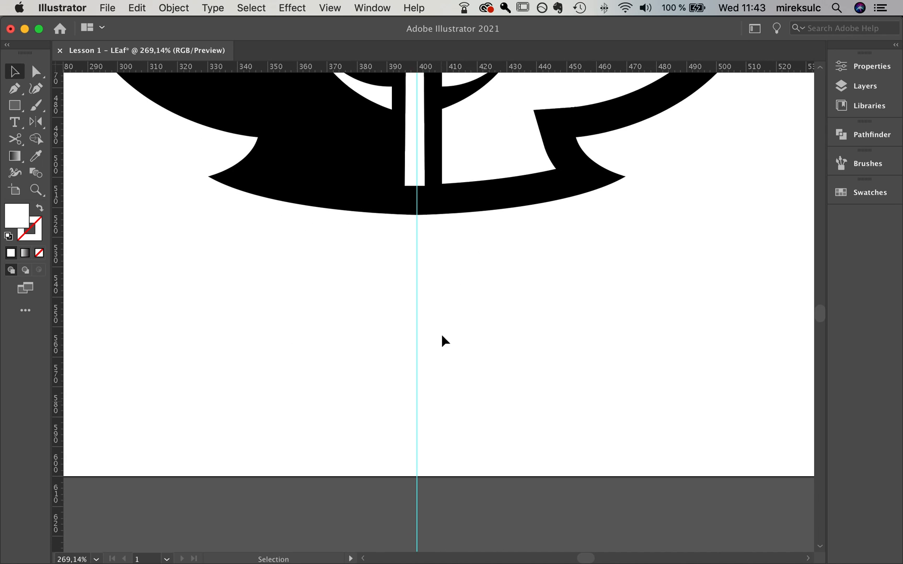
{"action": "key", "text": "p"}
{"action": "left_click", "coordinate": [403, 210]}
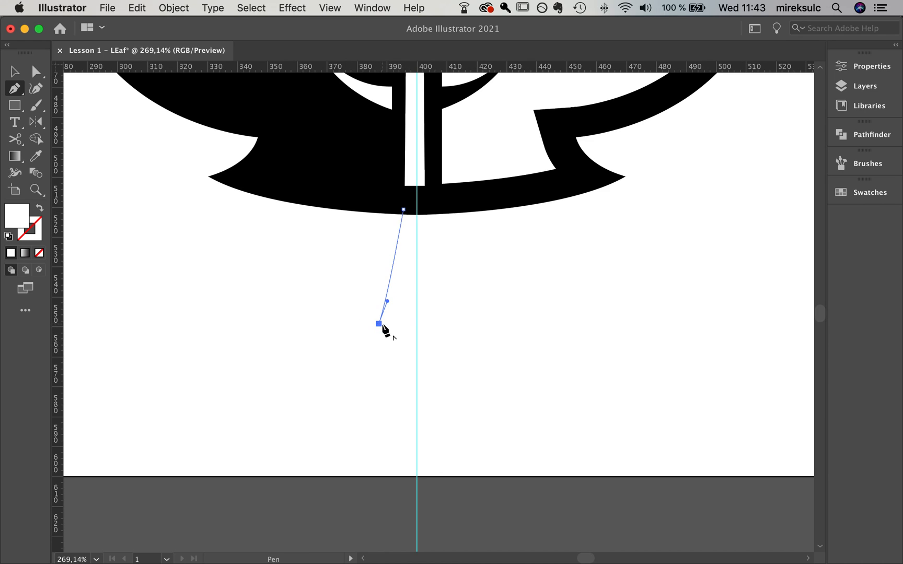
{"action": "left_click_drag", "start_coordinate": [444, 334], "coordinate": [473, 322]}
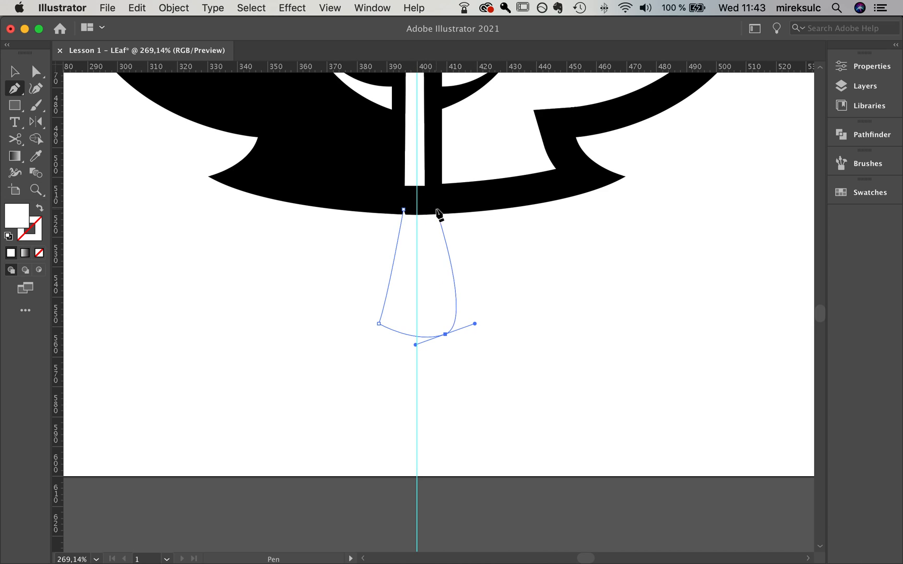
{"action": "left_click", "coordinate": [446, 334]}
{"action": "left_click_drag", "start_coordinate": [430, 208], "coordinate": [426, 151]}
{"action": "key", "text": "super+z"}
{"action": "left_click_drag", "start_coordinate": [434, 207], "coordinate": [421, 163]}
{"action": "left_click", "coordinate": [434, 208]}
{"action": "left_click", "coordinate": [404, 210]}
Fill the stem with the leaf's black and lengthen it slightly.
{"action": "key", "text": "v"}
{"action": "key", "text": "i"}
{"action": "left_click", "coordinate": [487, 196]}
{"action": "left_click", "coordinate": [486, 196]}
{"action": "key", "text": "v"}
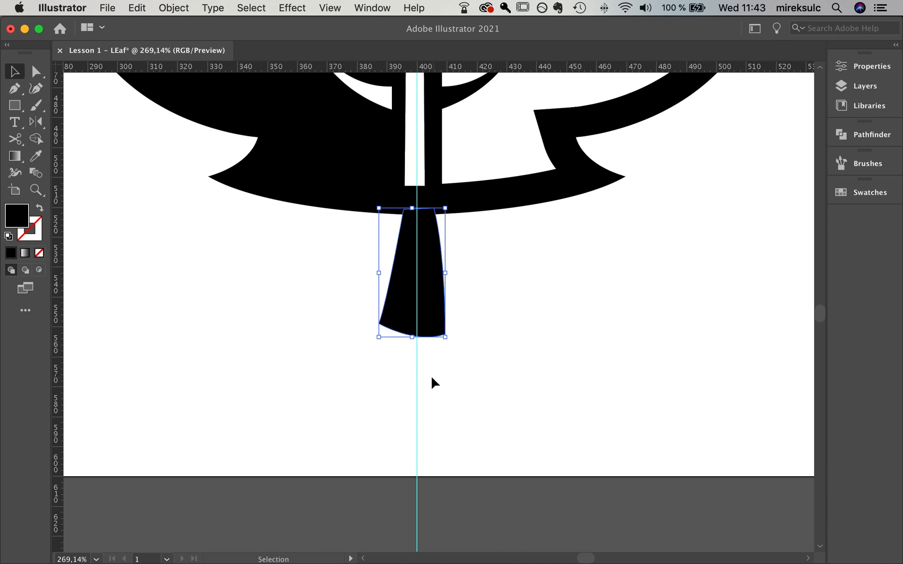
{"action": "mouse_move", "coordinate": [444, 338]}
{"action": "left_mouse_down"}
{"action": "mouse_move", "coordinate": [454, 375]}
{"action": "mouse_move", "coordinate": [431, 343]}
{"action": "left_mouse_up"}
{"action": "left_click", "coordinate": [520, 343]}
Fine-tune the bottom right corner point of the white midrib wedge.
{"action": "key", "text": "a"}
{"action": "left_click", "coordinate": [426, 188]}
{"action": "left_click_drag", "start_coordinate": [426, 189], "coordinate": [408, 184]}
{"action": "scroll", "coordinate": [553, 280], "scroll_direction": "down", "scroll_amount": 5}
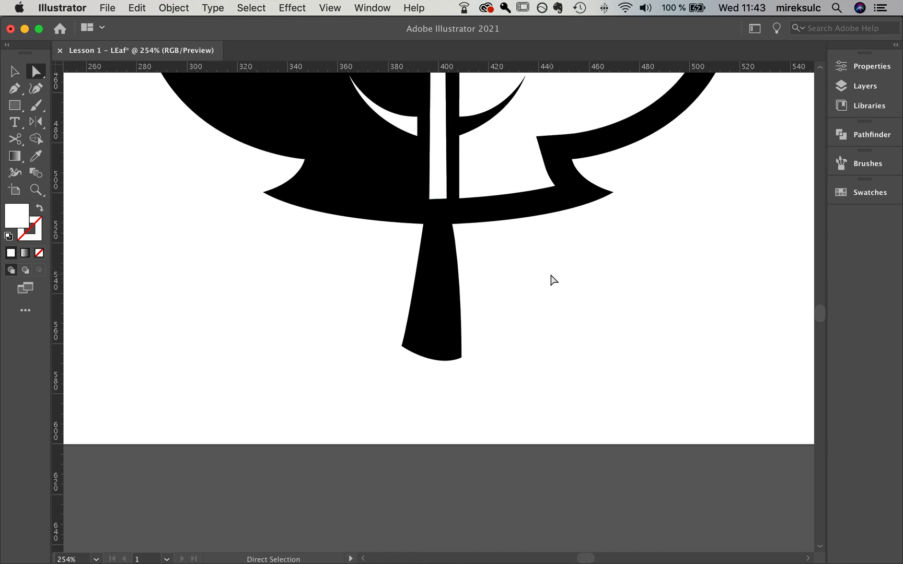
{"action": "scroll", "coordinate": [551, 275], "scroll_direction": "down", "scroll_amount": 8}
{"action": "scroll", "coordinate": [590, 287], "scroll_direction": "up", "scroll_amount": 3}
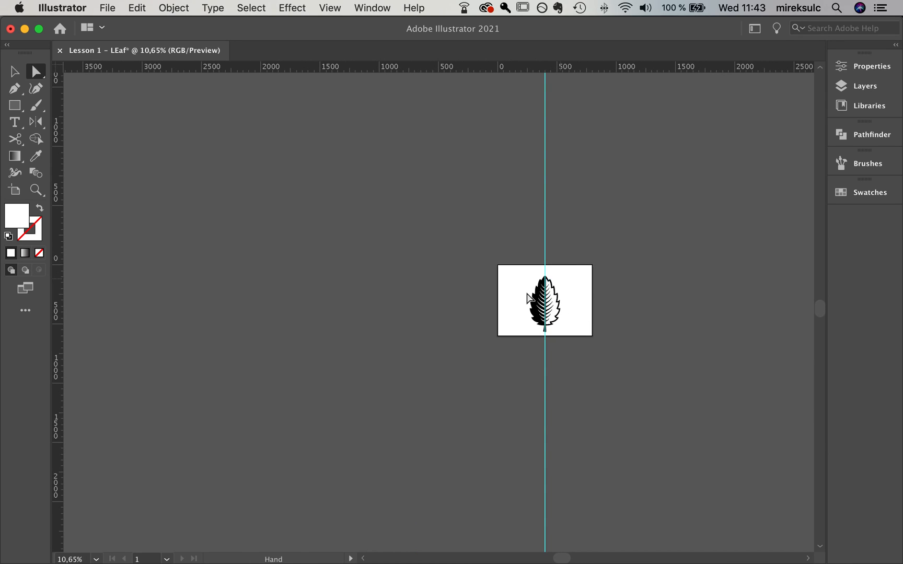
{"action": "key", "text": "v"}
{"action": "scroll", "coordinate": [585, 349], "scroll_direction": "up", "scroll_amount": 1}
{"action": "scroll", "coordinate": [585, 348], "scroll_direction": "up", "scroll_amount": 3}
{"action": "scroll", "coordinate": [555, 363], "scroll_direction": "up", "scroll_amount": 2}
{"action": "scroll", "coordinate": [539, 436], "scroll_direction": "up", "scroll_amount": 2}
{"action": "scroll", "coordinate": [541, 441], "scroll_direction": "down", "scroll_amount": 8}
{"action": "key", "text": "a"}
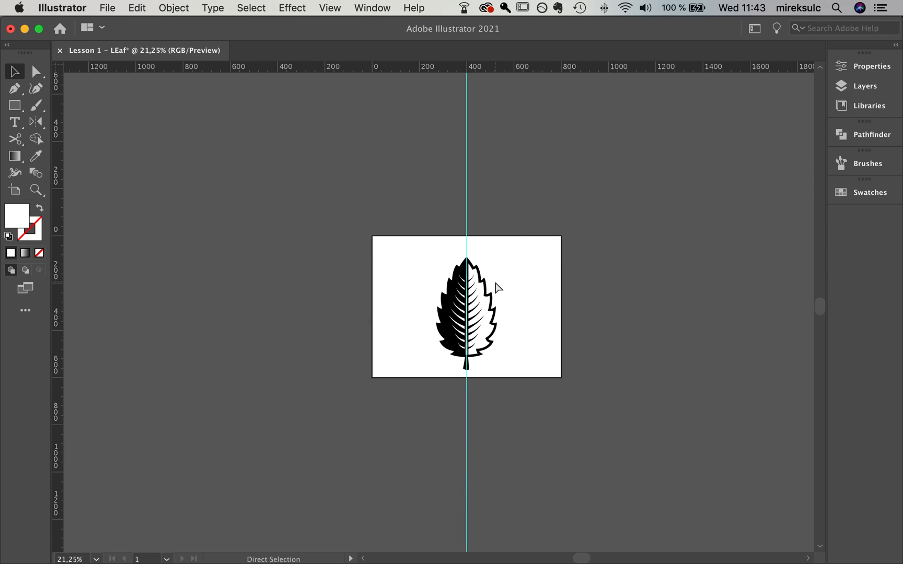
Scale the whole leaf down and place it in the upper left area of the artboard.
{"action": "key", "text": "super+equal"}
{"action": "key", "text": "super+equal"}
{"action": "key", "text": "v"}
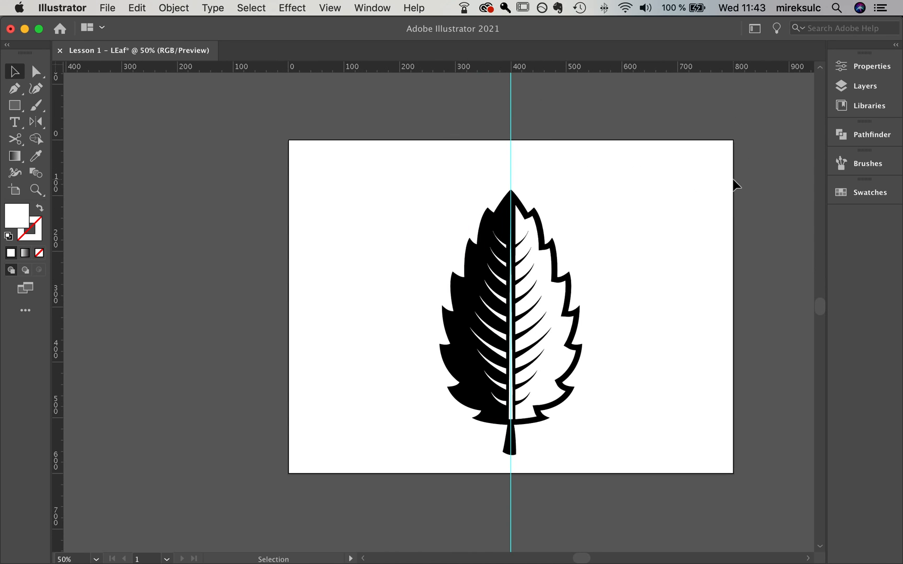
{"action": "left_click_drag", "start_coordinate": [588, 456], "coordinate": [588, 453]}
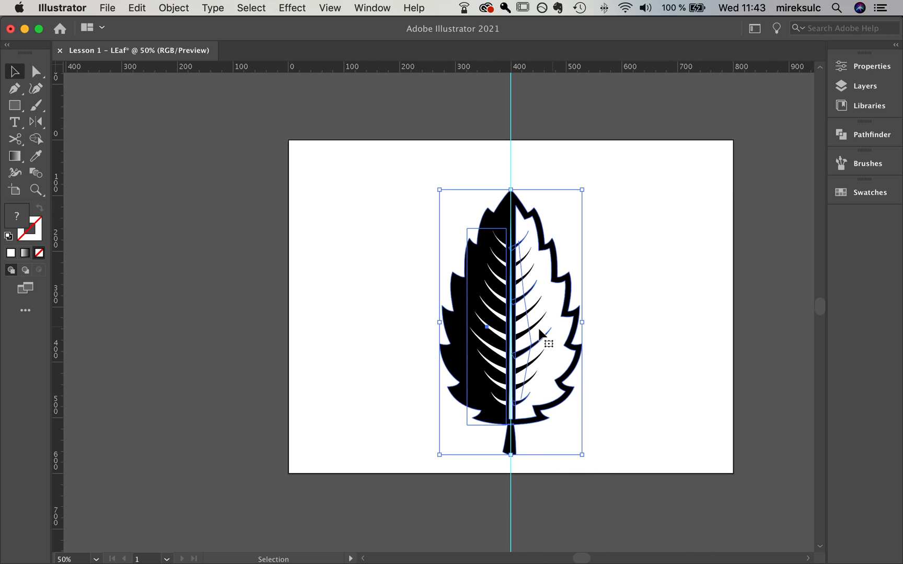
{"action": "left_click_drag", "start_coordinate": [517, 321], "coordinate": [400, 285]}
{"action": "left_click_drag", "start_coordinate": [464, 419], "coordinate": [407, 310]}
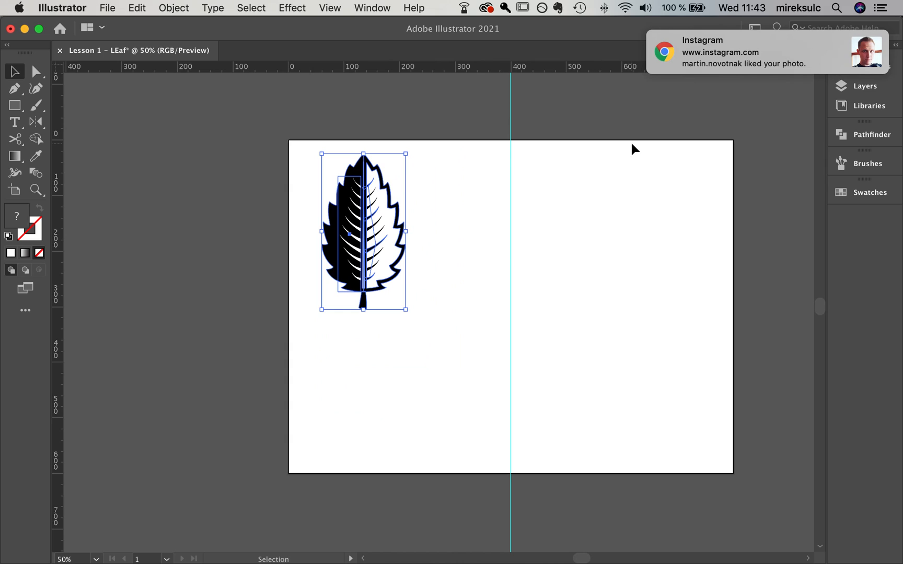
{"action": "left_click_drag", "start_coordinate": [363, 310], "coordinate": [363, 301]}
{"action": "left_click_drag", "start_coordinate": [408, 226], "coordinate": [399, 226]}
{"action": "left_click_drag", "start_coordinate": [436, 354], "coordinate": [302, 202]}
Narrow the base of the white midrib wedge by moving its bottom left corner point inward.
{"action": "scroll", "coordinate": [309, 242], "scroll_direction": "up", "scroll_amount": 3}
{"action": "scroll", "coordinate": [309, 245], "scroll_direction": "up", "scroll_amount": 3}
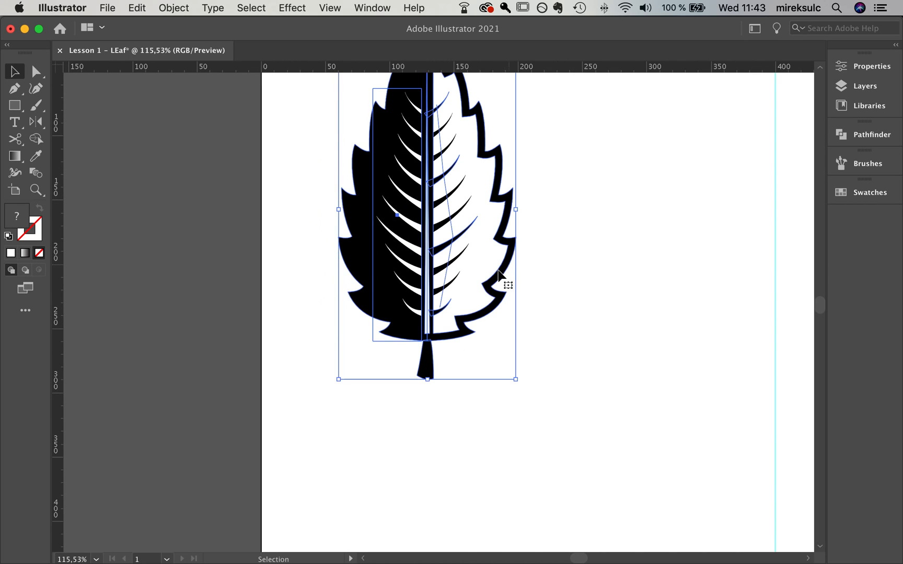
{"action": "key", "text": "a"}
{"action": "left_click", "coordinate": [618, 338]}
{"action": "scroll", "coordinate": [466, 268], "scroll_direction": "up", "scroll_amount": 3}
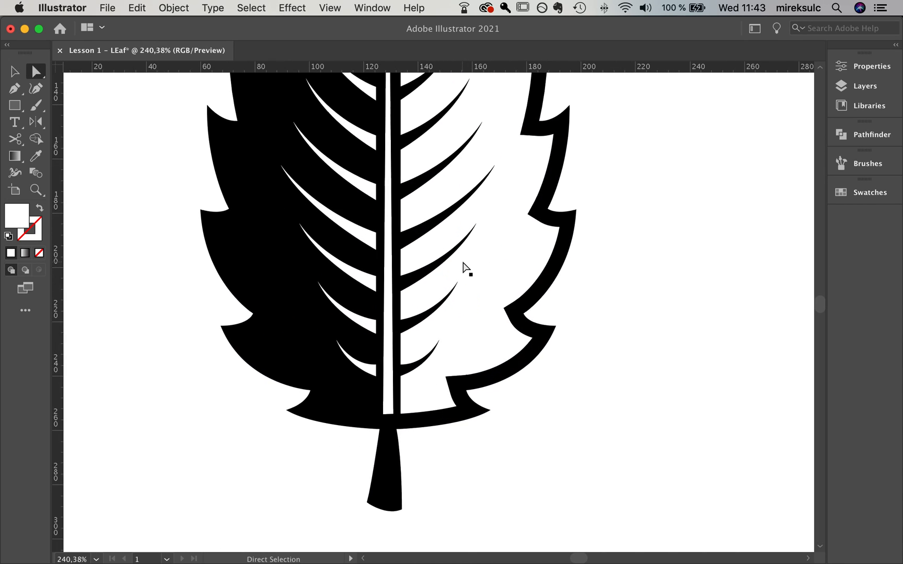
{"action": "left_click", "coordinate": [392, 400]}
{"action": "left_click_drag", "start_coordinate": [384, 416], "coordinate": [389, 417]}
{"action": "left_click", "coordinate": [672, 434]}
Shorten the black stem below the leaf.
{"action": "scroll", "coordinate": [605, 369], "scroll_direction": "down", "scroll_amount": 3}
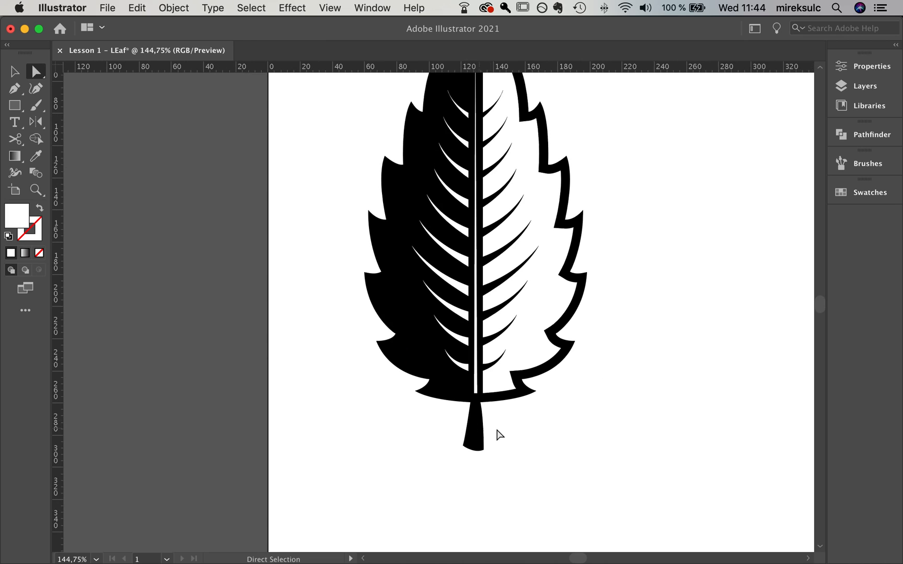
{"action": "left_click", "coordinate": [482, 422]}
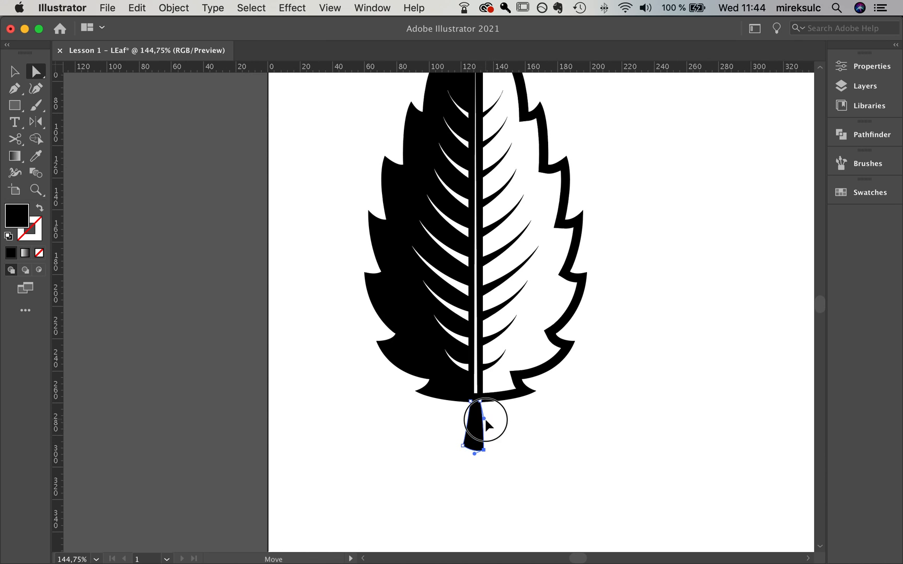
{"action": "key", "text": "v"}
{"action": "left_click_drag", "start_coordinate": [463, 452], "coordinate": [464, 440]}
{"action": "left_click", "coordinate": [557, 438]}
Select the whole leaf and move it slightly farther in from the artboard's upper left corner.
{"action": "key", "text": "super+1"}
{"action": "left_click_drag", "start_coordinate": [583, 378], "coordinate": [411, 272]}
{"action": "key", "text": "super+minus"}
{"action": "left_click_drag", "start_coordinate": [242, 126], "coordinate": [363, 306]}
{"action": "left_click_drag", "start_coordinate": [324, 223], "coordinate": [341, 244]}
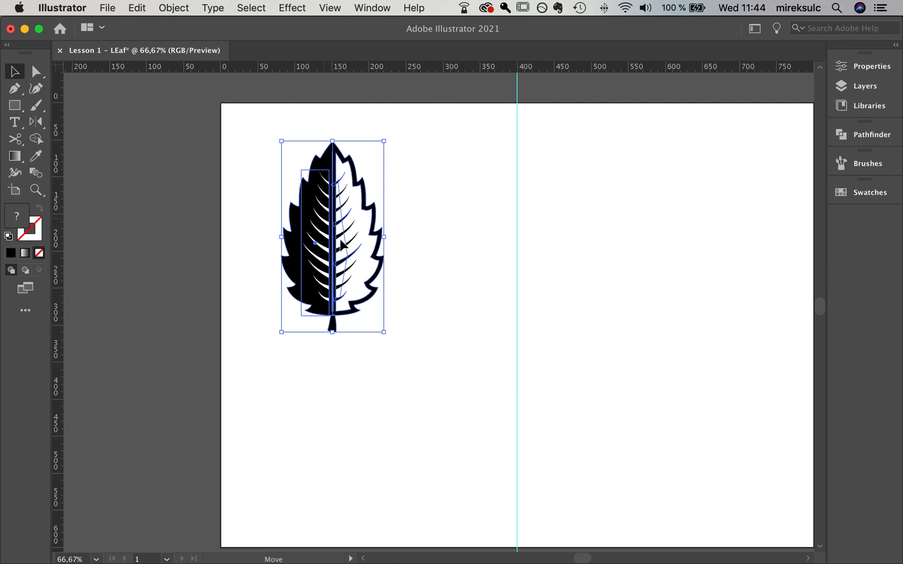
{"action": "left_click", "coordinate": [458, 266]}
Place a copy of the leaf beside the original, rotated 90° counterclockwise so its tip points toward the original.
{"action": "left_click_drag", "start_coordinate": [288, 142], "coordinate": [608, 266]}
{"action": "left_click_drag", "start_coordinate": [646, 138], "coordinate": [464, 171]}
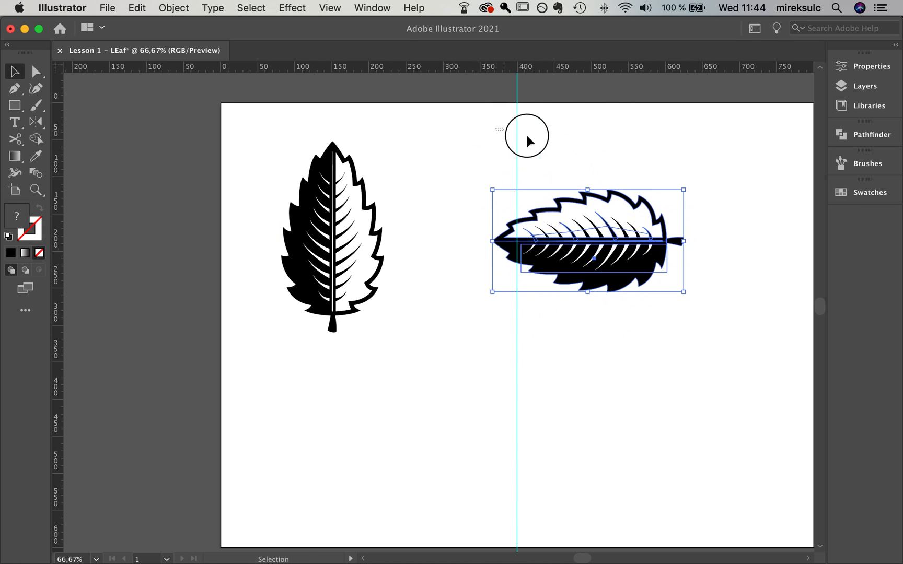
{"action": "left_click", "coordinate": [567, 141]}
{"action": "left_click_drag", "start_coordinate": [714, 177], "coordinate": [613, 161]}
{"action": "left_click_drag", "start_coordinate": [472, 214], "coordinate": [640, 302]}
{"action": "left_click_drag", "start_coordinate": [552, 232], "coordinate": [512, 236]}
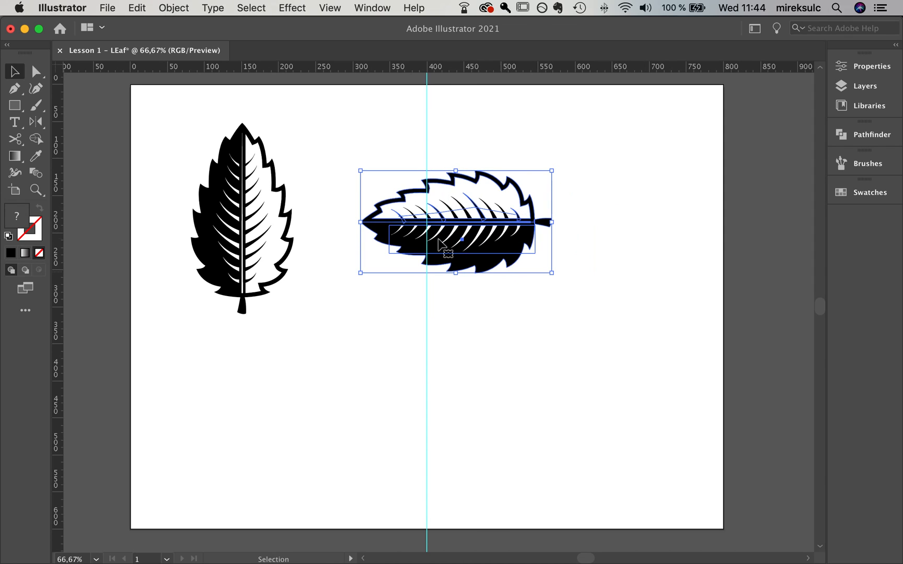
Try a horizontal Flag warp with a 32% bend on the rotated leaf copy, and undo it.
{"action": "left_click", "coordinate": [292, 8]}
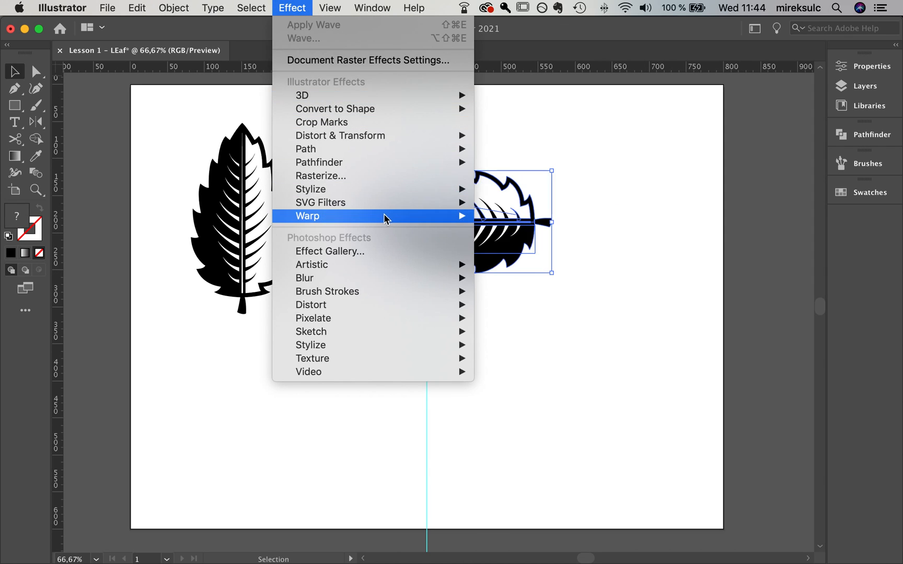
{"action": "mouse_move", "coordinate": [383, 214]}
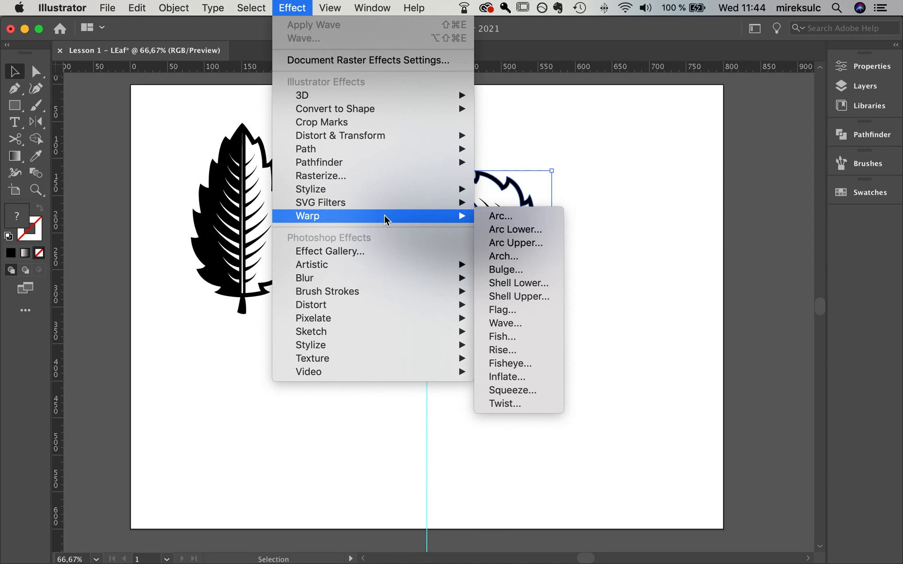
{"action": "left_click", "coordinate": [546, 310]}
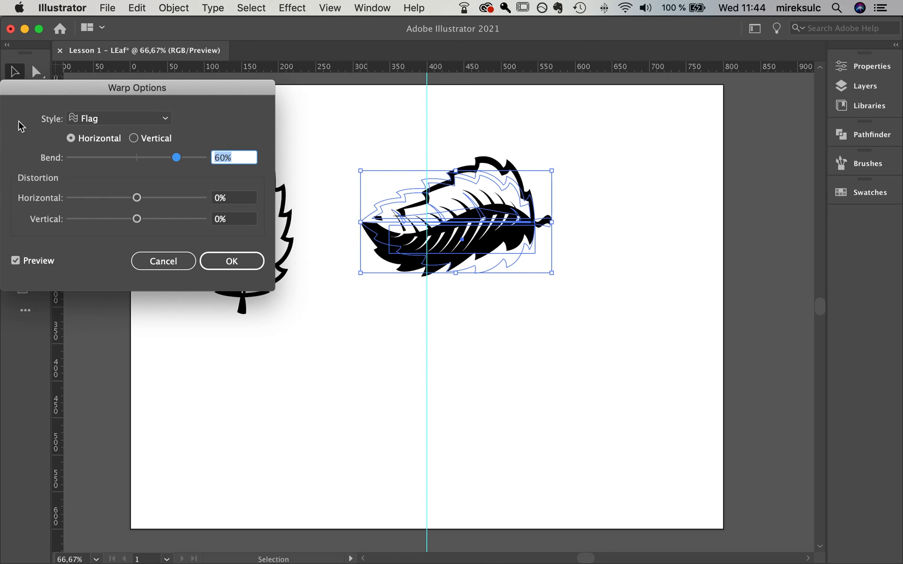
{"action": "left_click_drag", "start_coordinate": [180, 162], "coordinate": [158, 163]}
{"action": "left_click", "coordinate": [18, 261]}
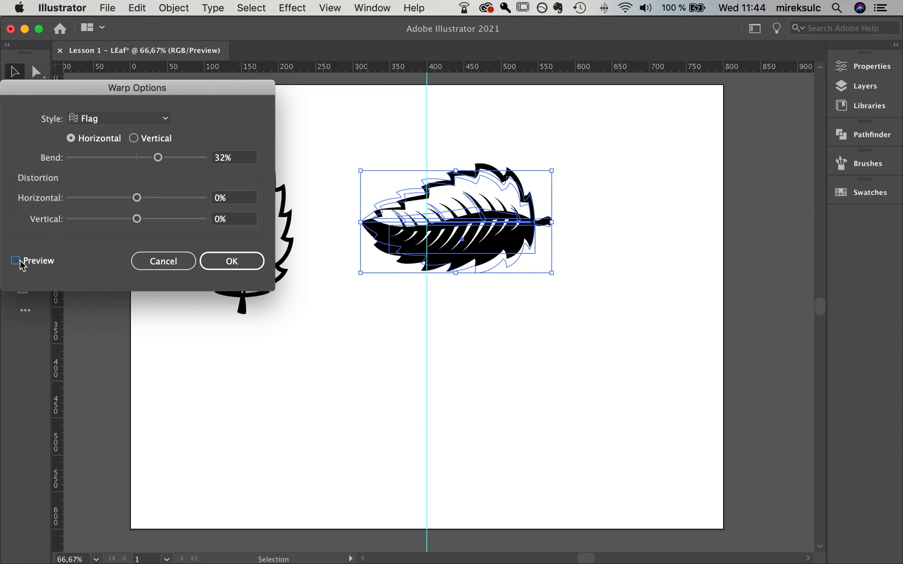
{"action": "left_click", "coordinate": [21, 261]}
{"action": "left_click", "coordinate": [258, 265]}
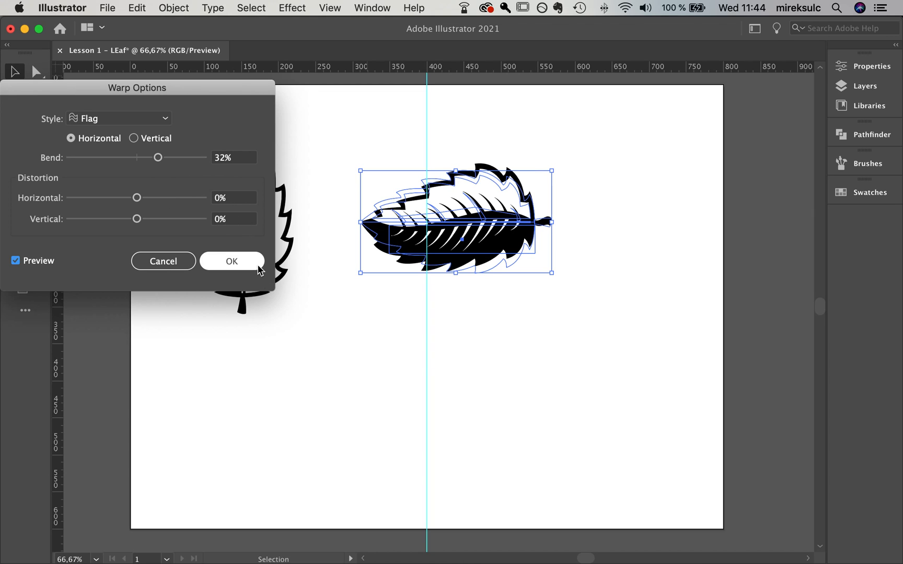
{"action": "left_click", "coordinate": [637, 258]}
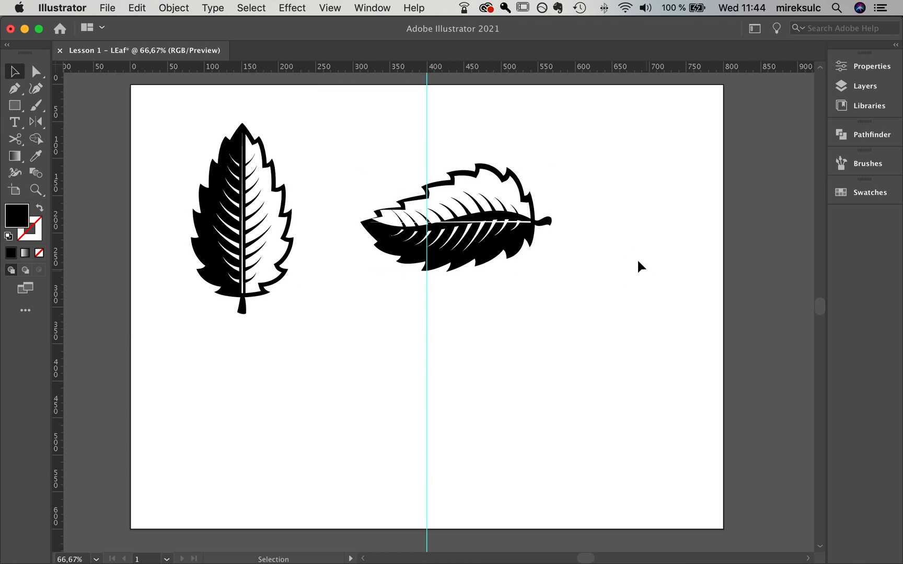
{"action": "left_click", "coordinate": [511, 205]}
{"action": "left_click", "coordinate": [675, 273]}
Reselect the entire rotated leaf copy and apply a horizontal Flag warp with a gentler bend to it.
{"action": "left_click_drag", "start_coordinate": [656, 289], "coordinate": [349, 165]}
{"action": "key", "text": "a"}
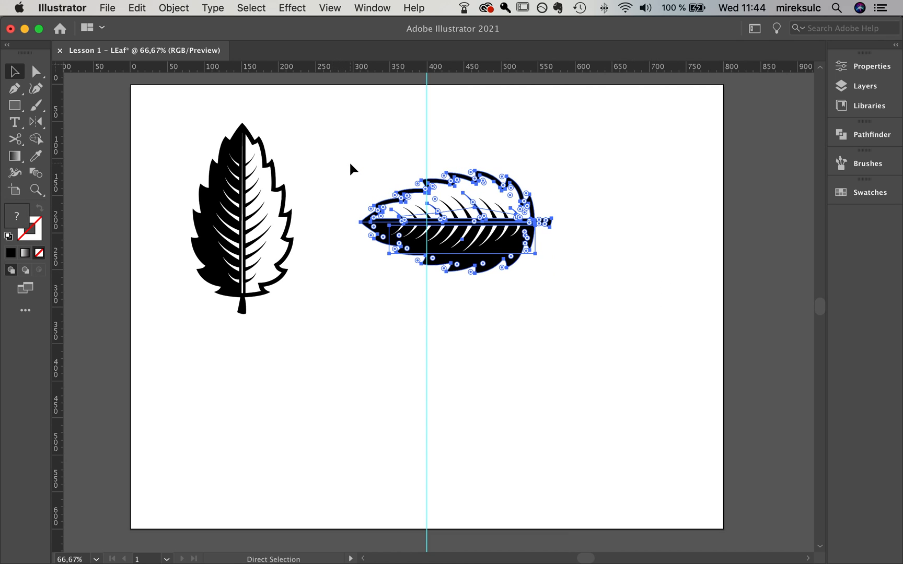
{"action": "key", "text": "v"}
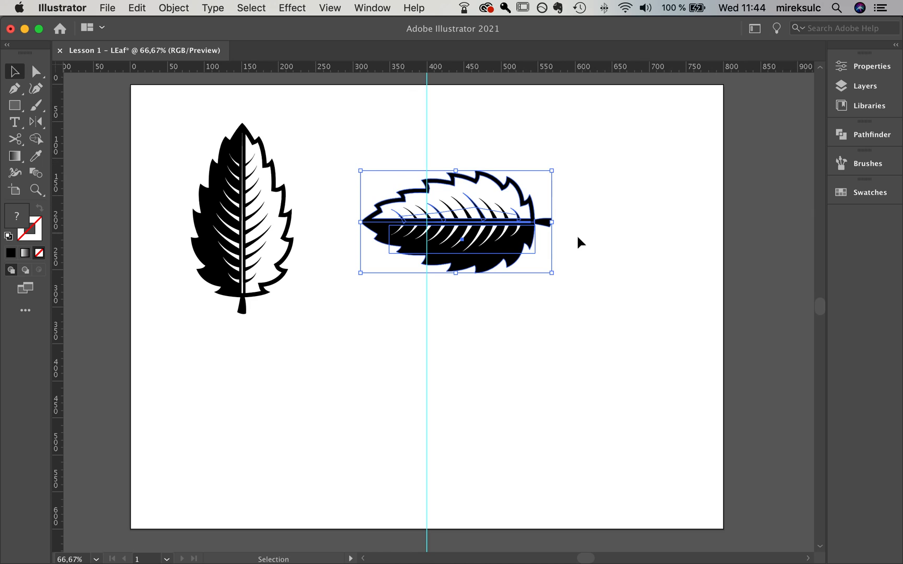
{"action": "left_click", "coordinate": [300, 13]}
{"action": "mouse_move", "coordinate": [356, 215]}
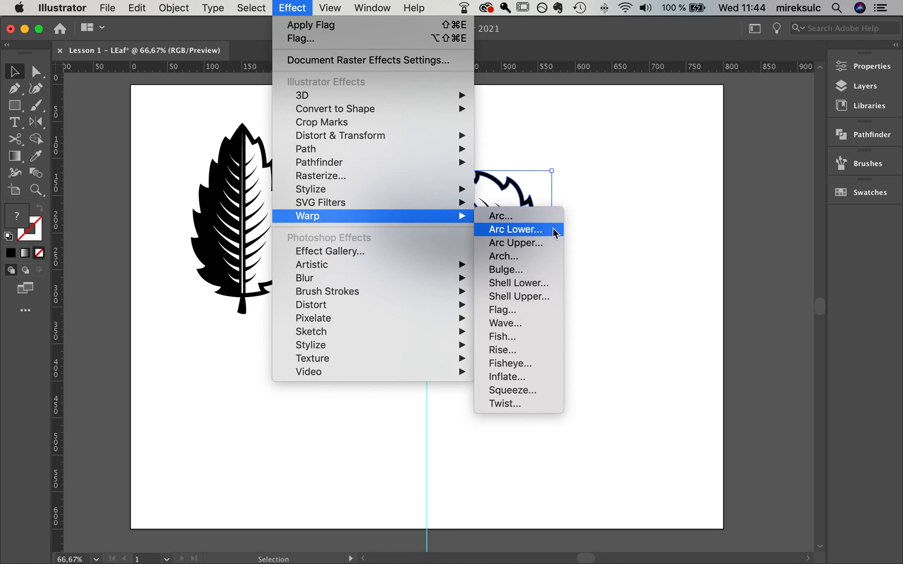
{"action": "left_click", "coordinate": [528, 311]}
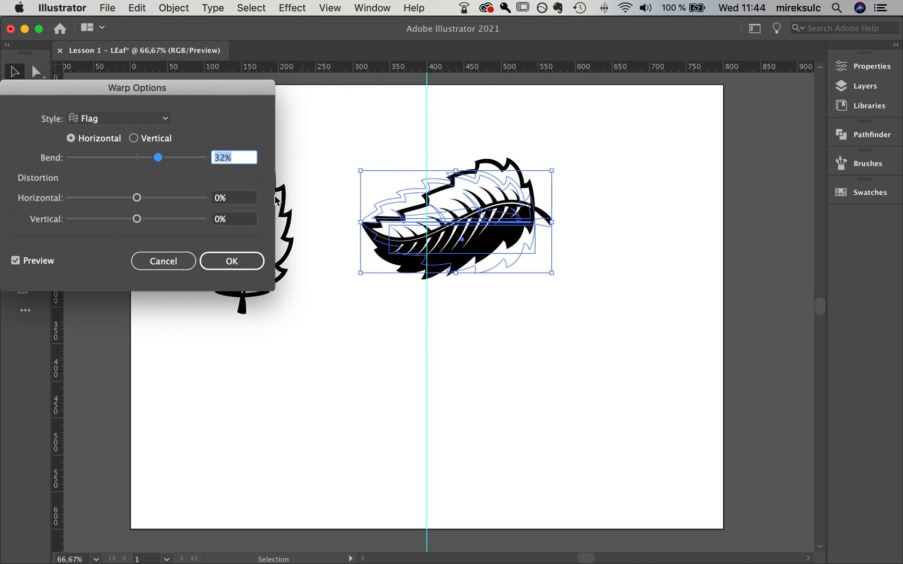
{"action": "left_click_drag", "start_coordinate": [158, 159], "coordinate": [151, 161]}
{"action": "left_click", "coordinate": [237, 261]}
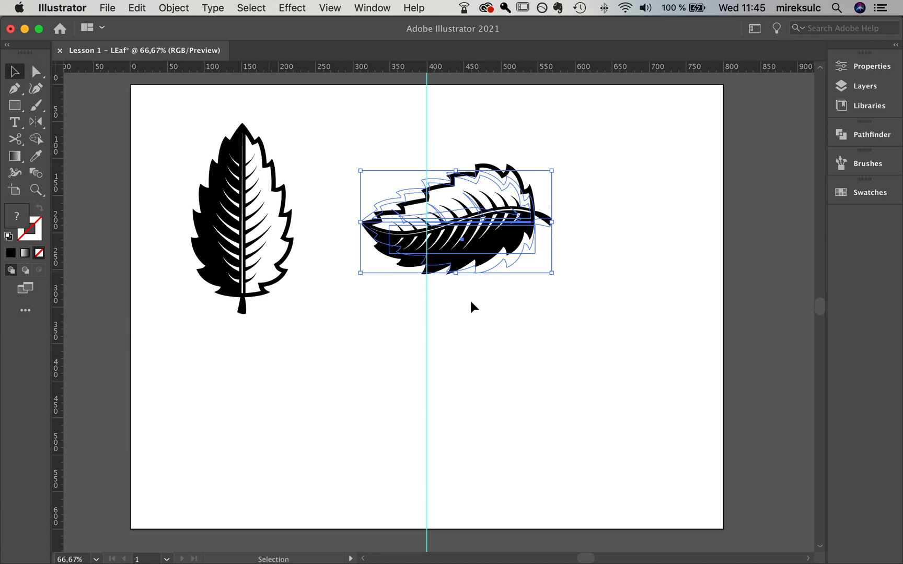
{"action": "left_click", "coordinate": [652, 341]}
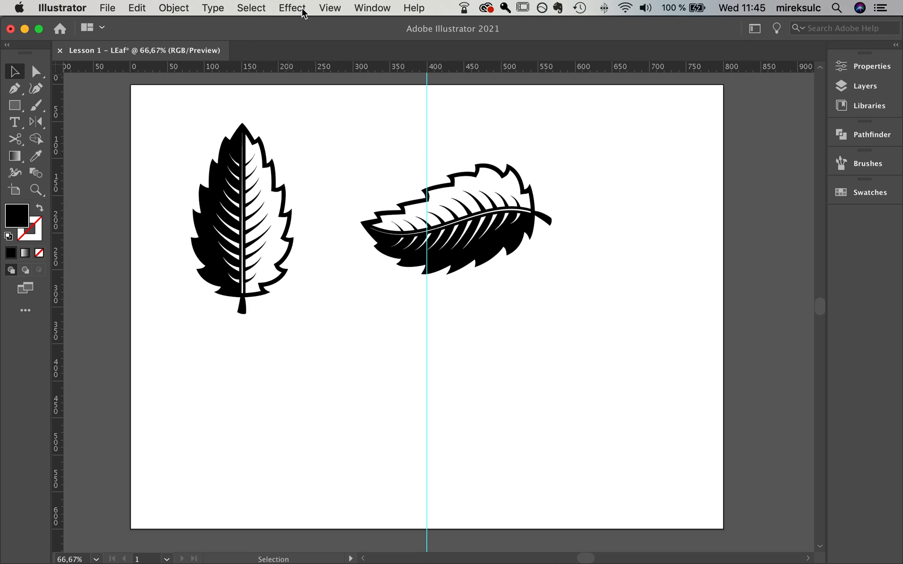
Hide the guides in the document.
{"action": "left_click", "coordinate": [327, 8]}
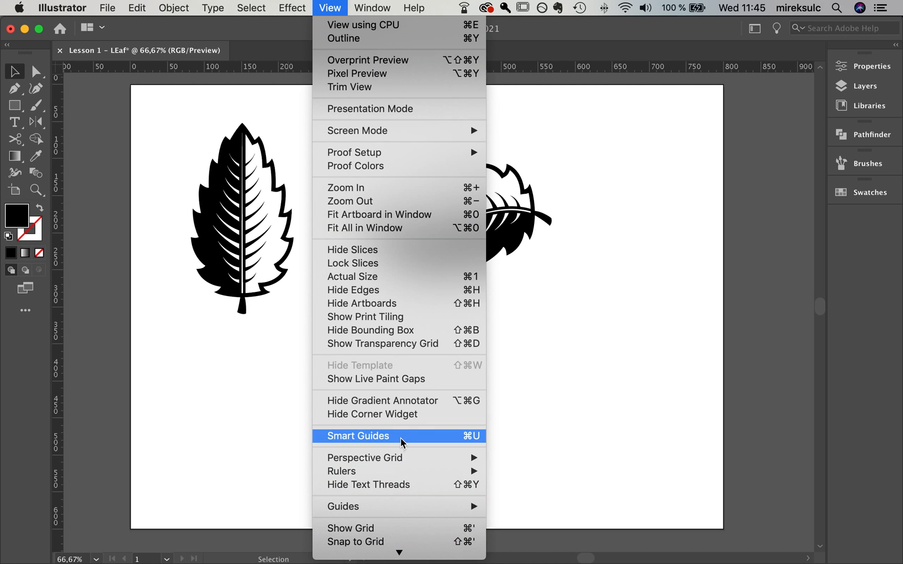
{"action": "mouse_move", "coordinate": [403, 506]}
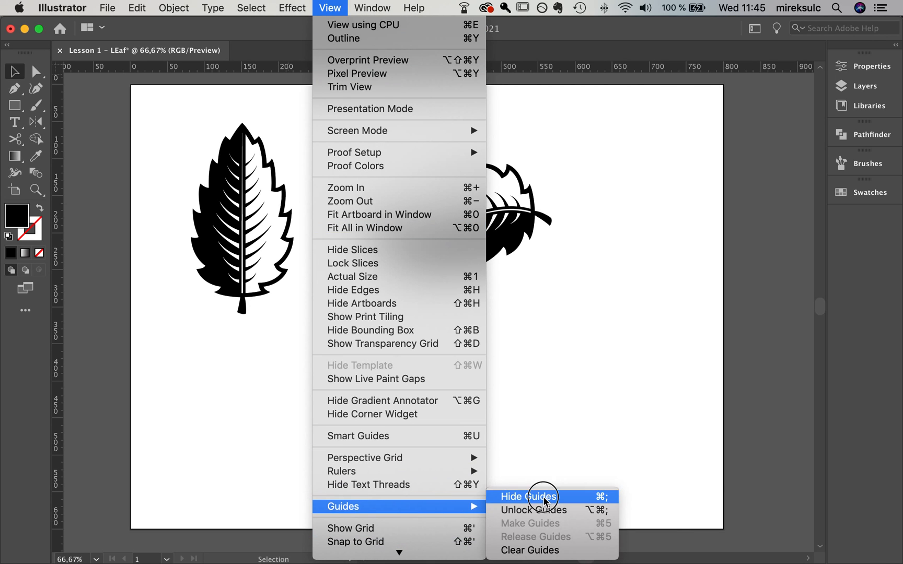
{"action": "left_click", "coordinate": [543, 496]}
Select the whole upright leaf and scale it down proportionally to about 97 × 182 px.
{"action": "left_click_drag", "start_coordinate": [491, 275], "coordinate": [478, 251]}
{"action": "left_click_drag", "start_coordinate": [184, 133], "coordinate": [308, 396]}
{"action": "left_click_drag", "start_coordinate": [294, 314], "coordinate": [263, 259]}
Select the whole wavy leaf, scale it down proportionally and move it to the lower part of the artboard, below the upright leaf.
{"action": "left_click_drag", "start_coordinate": [354, 183], "coordinate": [575, 313]}
{"action": "left_click_drag", "start_coordinate": [555, 174], "coordinate": [517, 188]}
{"action": "left_click", "coordinate": [581, 210]}
{"action": "left_click_drag", "start_coordinate": [429, 266], "coordinate": [334, 402]}
{"action": "left_click", "coordinate": [467, 372]}
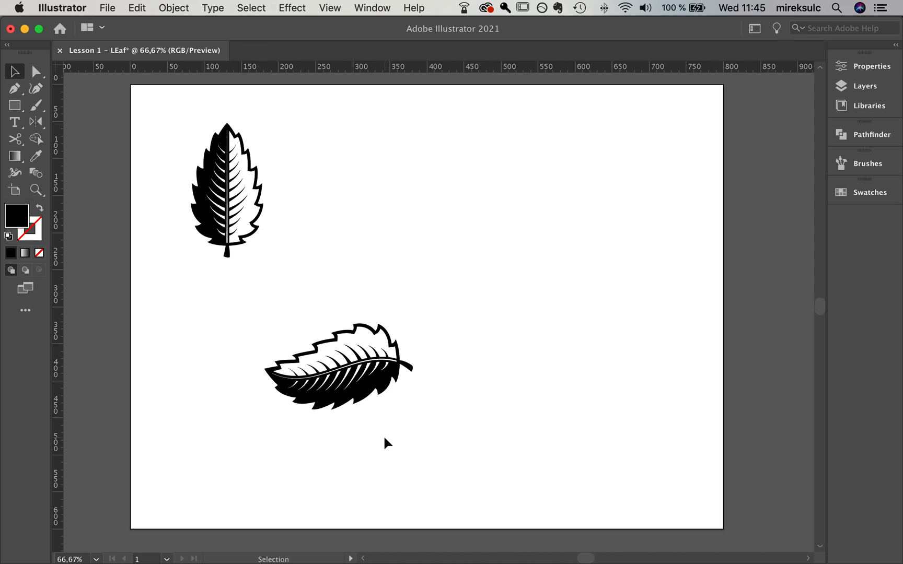
Nudge the wavy leaf slightly down and scale it down further to about 175 × 94 px.
{"action": "left_click", "coordinate": [338, 361]}
{"action": "left_click_drag", "start_coordinate": [349, 365], "coordinate": [355, 371]}
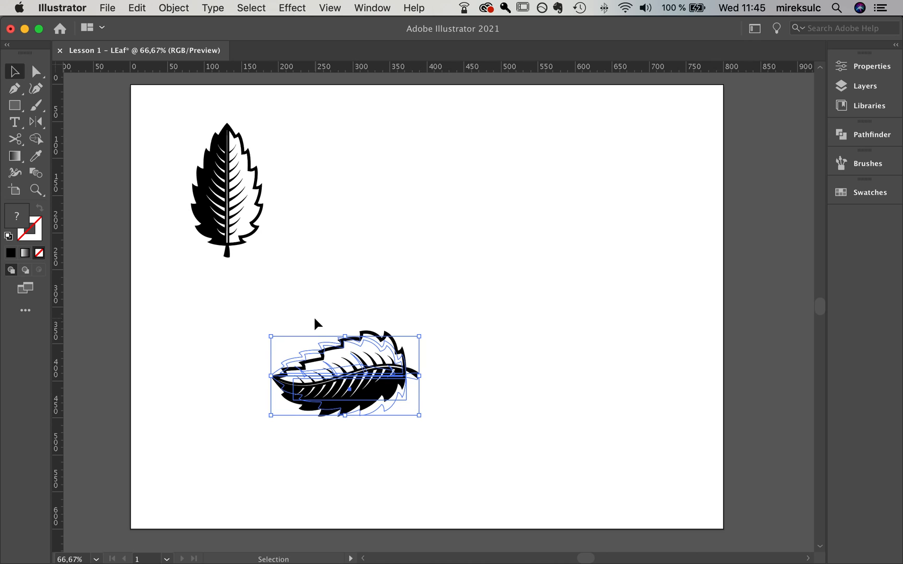
{"action": "left_click_drag", "start_coordinate": [420, 337], "coordinate": [407, 348]}
{"action": "left_click", "coordinate": [472, 390]}
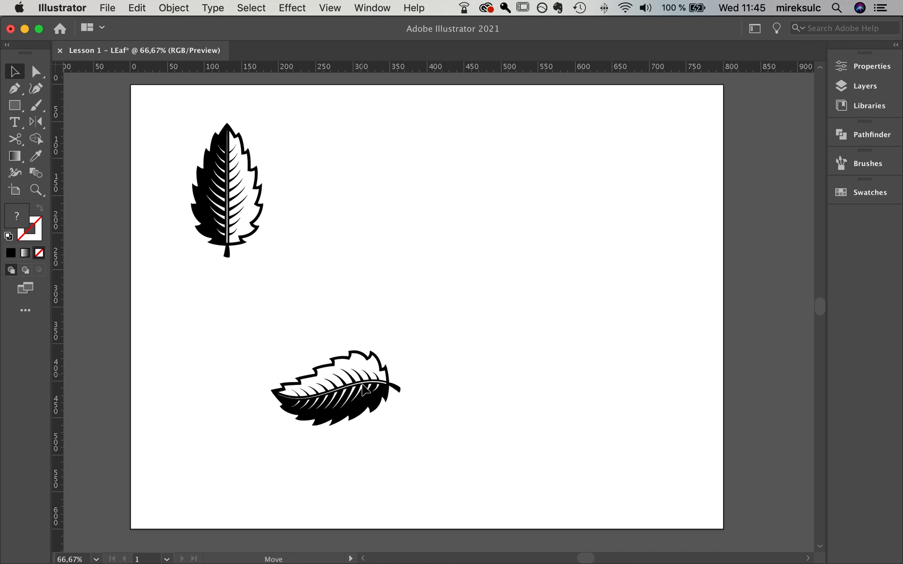
Place a copy of the wavy leaf just above it and set the copy's Flag warp bend to 11%.
{"action": "mouse_move", "coordinate": [370, 372]}
{"action": "left_mouse_down"}
{"action": "mouse_move", "coordinate": [352, 389]}
{"action": "mouse_move", "coordinate": [359, 359]}
{"action": "mouse_move", "coordinate": [374, 357]}
{"action": "left_mouse_up"}
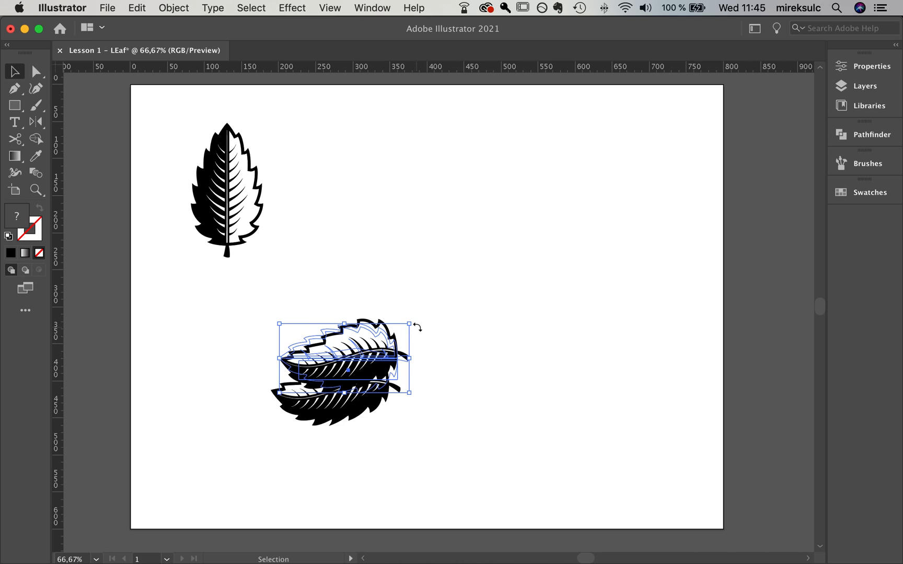
{"action": "left_click", "coordinate": [865, 66]}
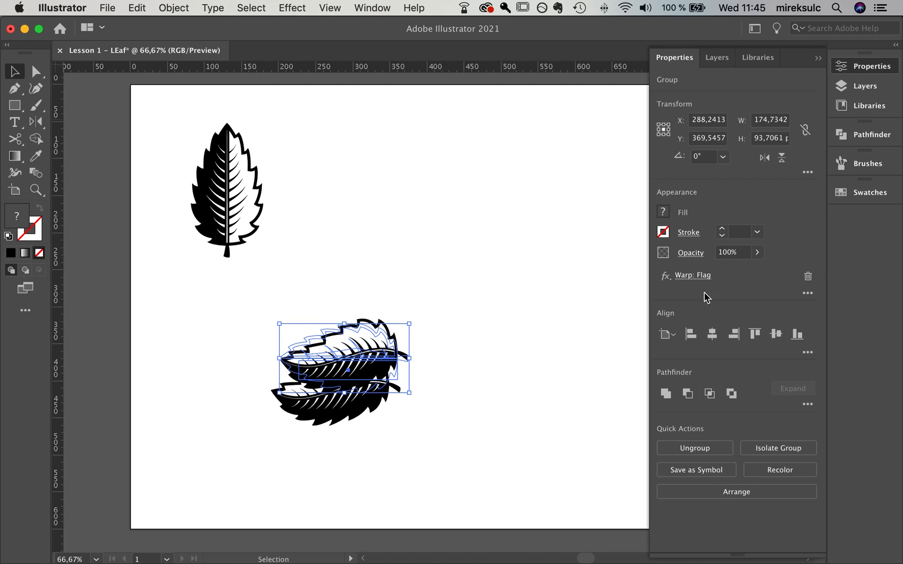
{"action": "left_click", "coordinate": [692, 275]}
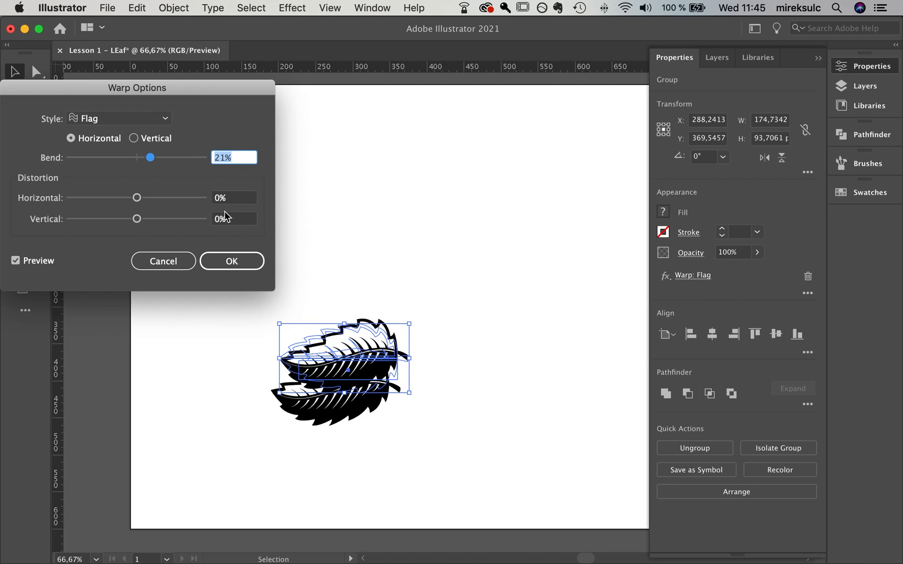
{"action": "left_click_drag", "start_coordinate": [153, 157], "coordinate": [148, 161]}
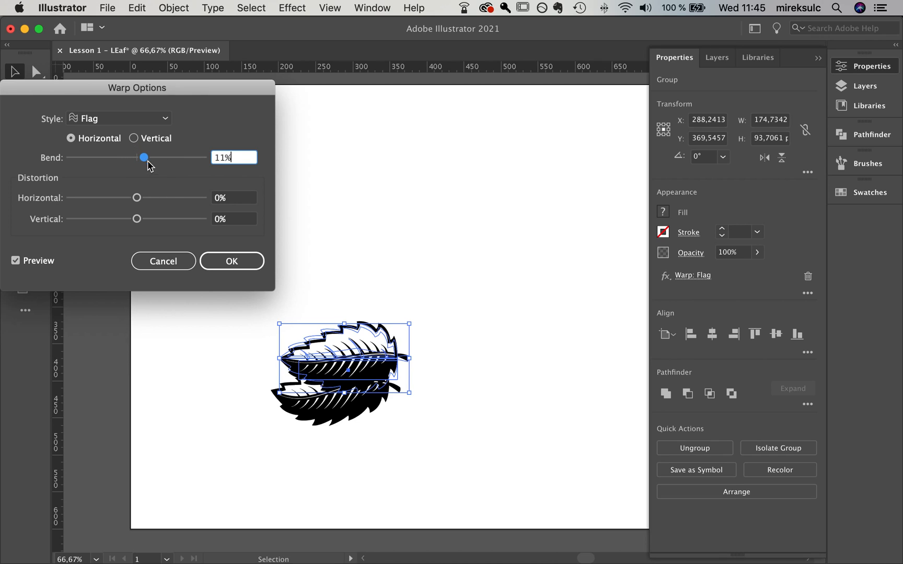
{"action": "left_click", "coordinate": [261, 267]}
Rotate the upper leaf copy clockwise so its tip points up and outward, and place its stem end on the lower leaf's stem.
{"action": "left_click_drag", "start_coordinate": [416, 321], "coordinate": [433, 365]}
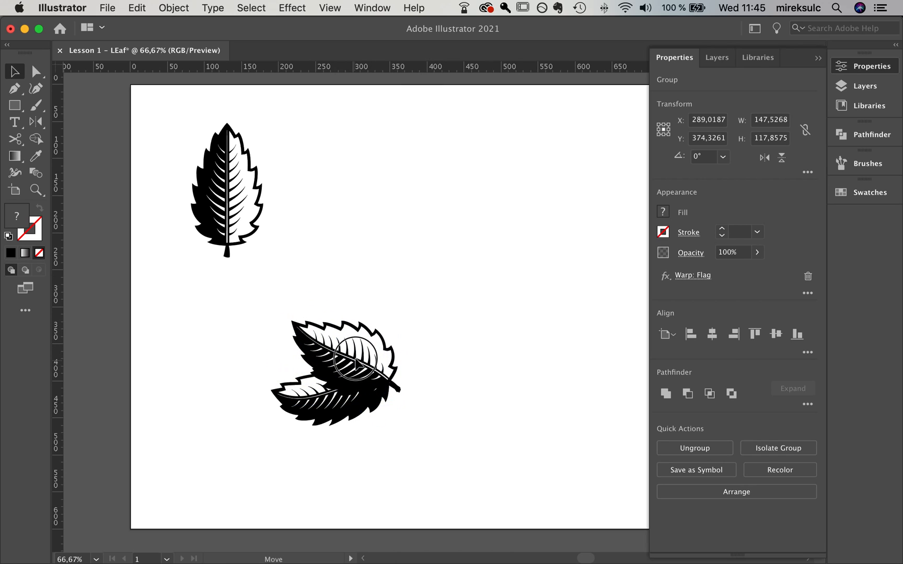
{"action": "left_click", "coordinate": [443, 299]}
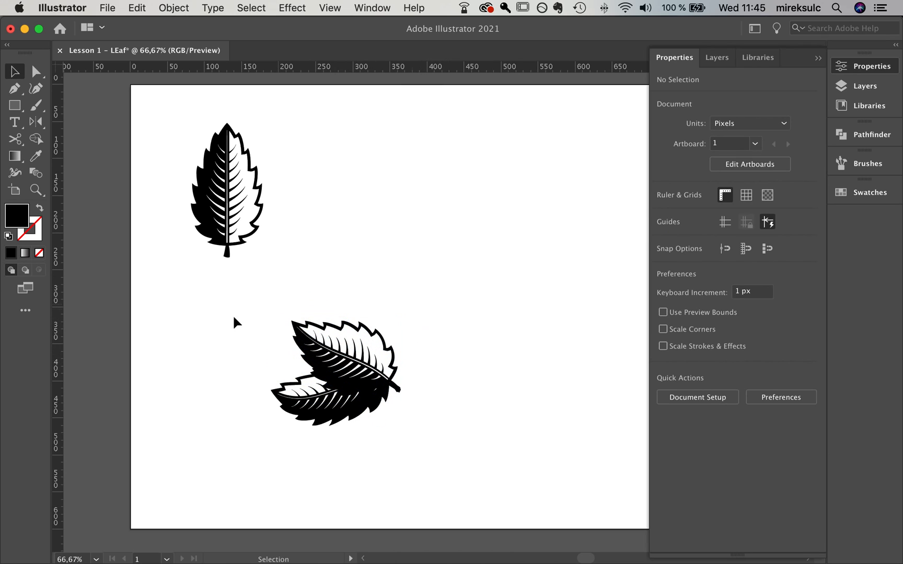
Try to mirror a copy of the two warped leaves across a vertical axis through their shared stem end.
{"action": "left_click_drag", "start_coordinate": [260, 287], "coordinate": [423, 450]}
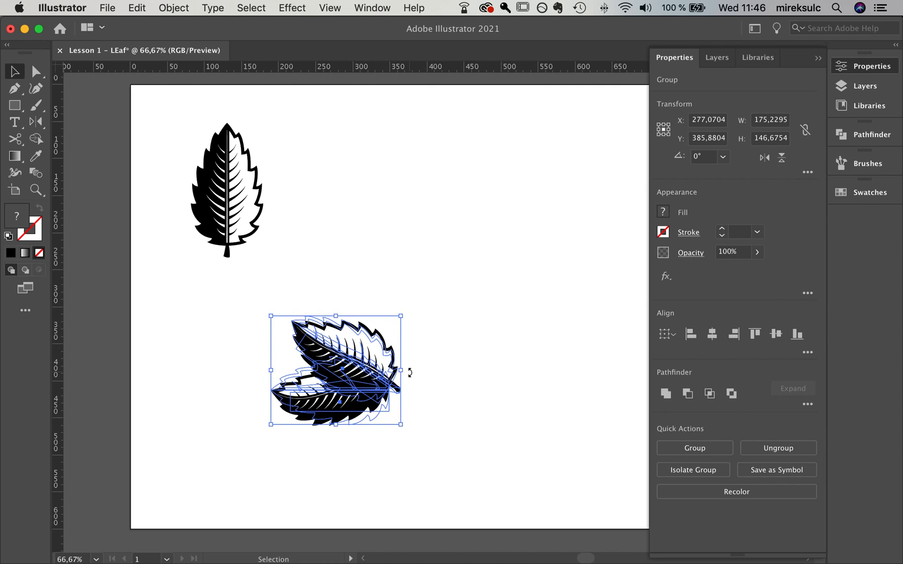
{"action": "key", "text": "o"}
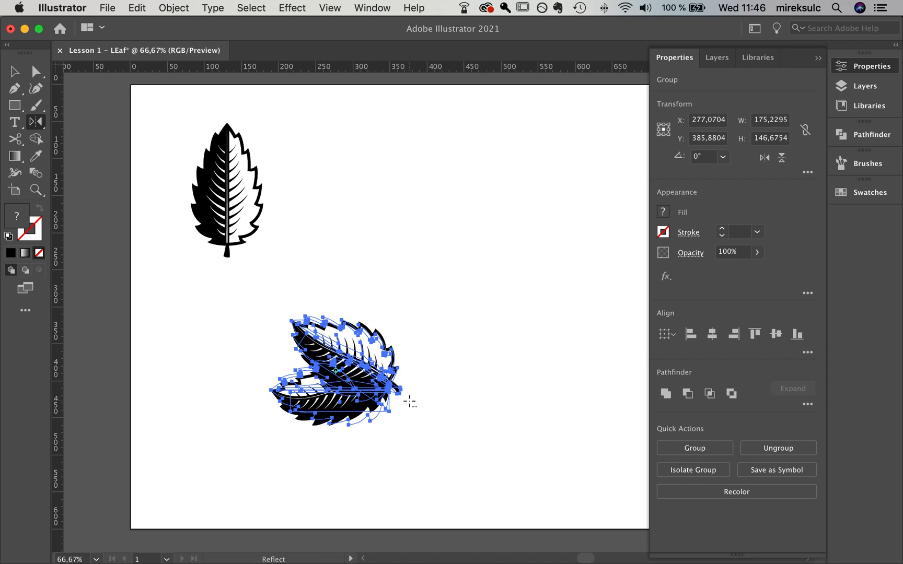
{"action": "left_click", "coordinate": [403, 390], "text": "alt"}
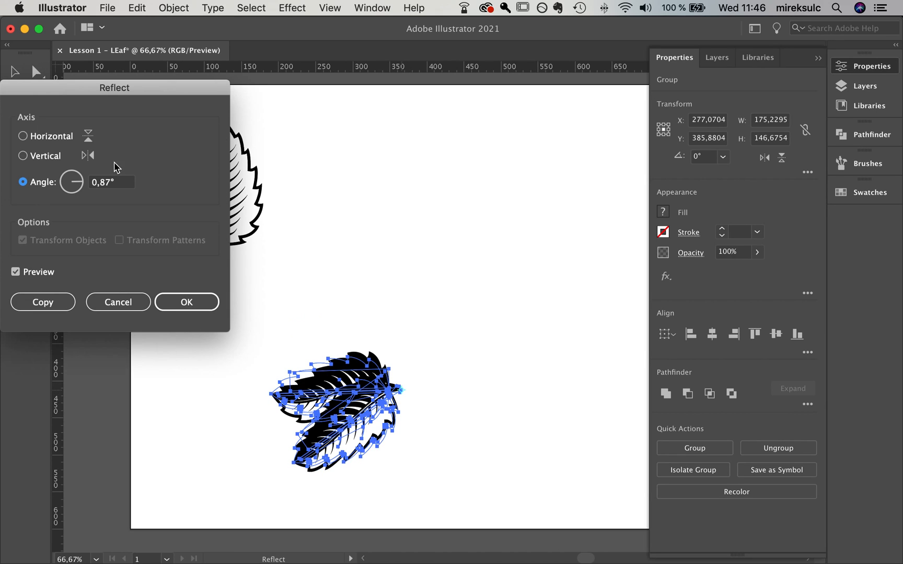
{"action": "left_click", "coordinate": [58, 163]}
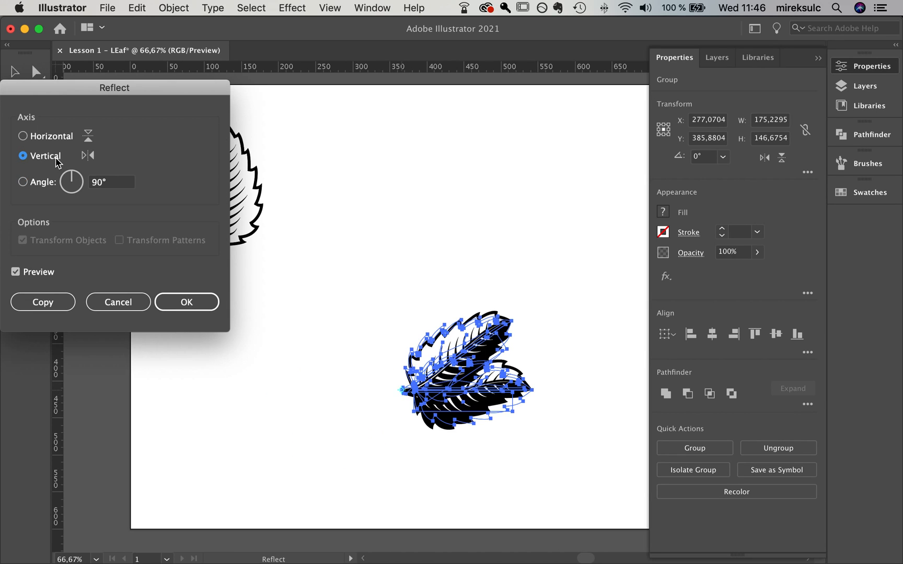
{"action": "left_click", "coordinate": [58, 302]}
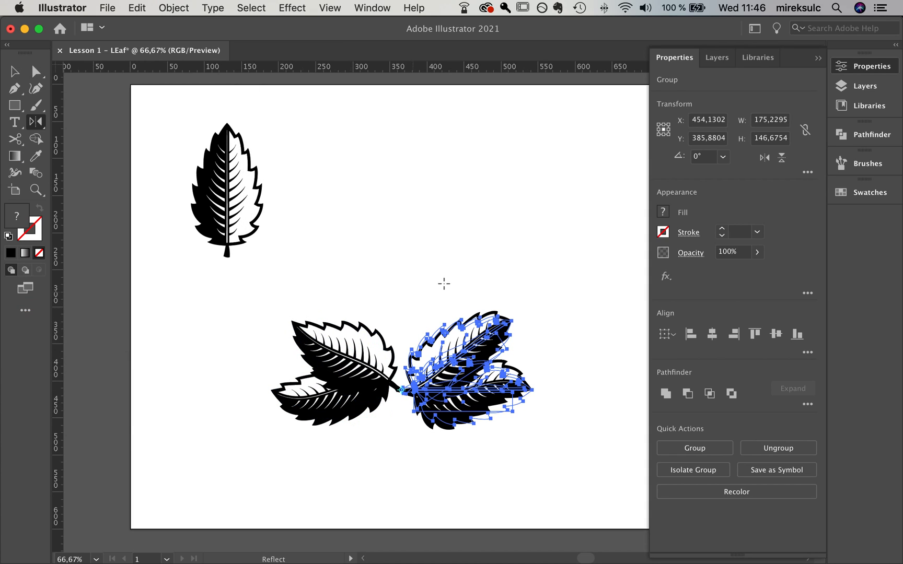
{"action": "key", "text": "v"}
{"action": "left_click", "coordinate": [468, 267]}
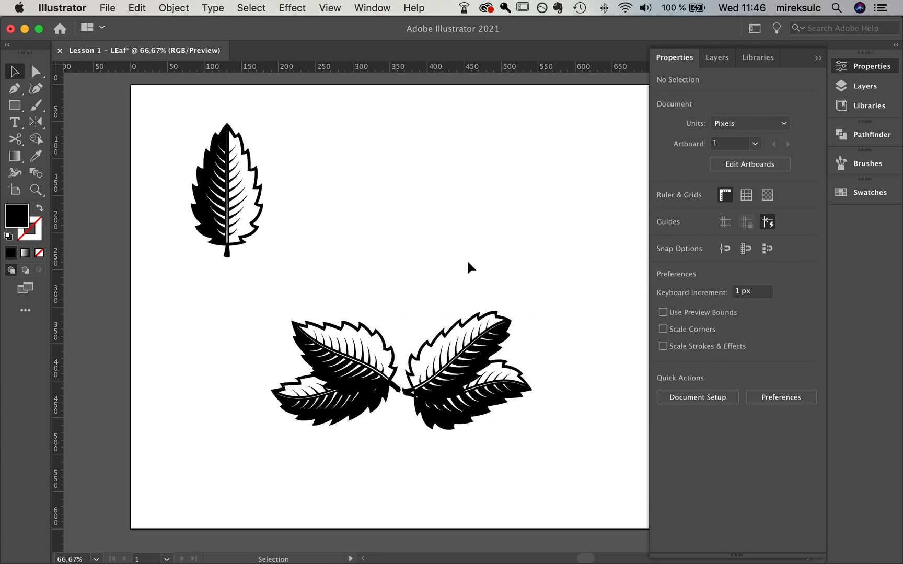
Delete the mirrored copy of the leaf pair.
{"action": "left_click", "coordinate": [483, 413]}
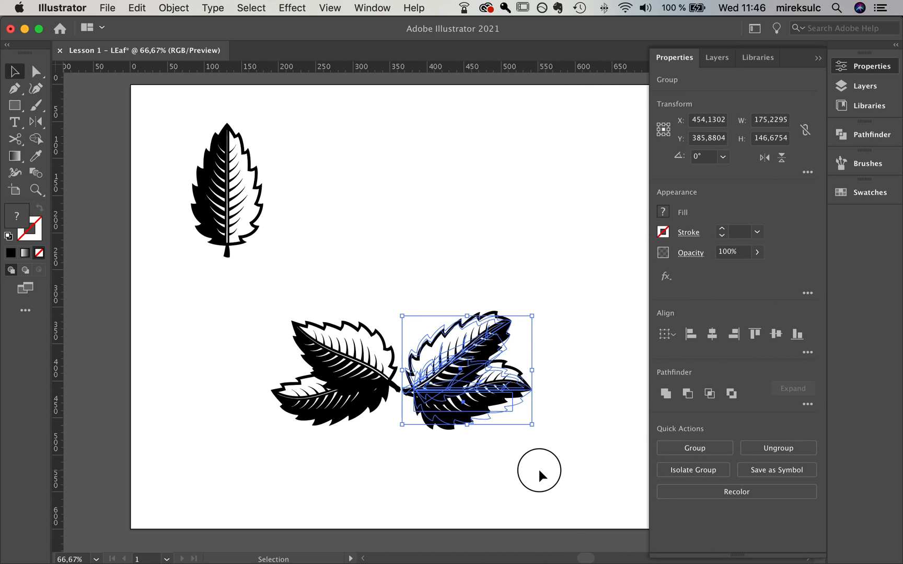
{"action": "left_click_drag", "start_coordinate": [538, 468], "coordinate": [431, 298]}
{"action": "key", "text": "Delete"}
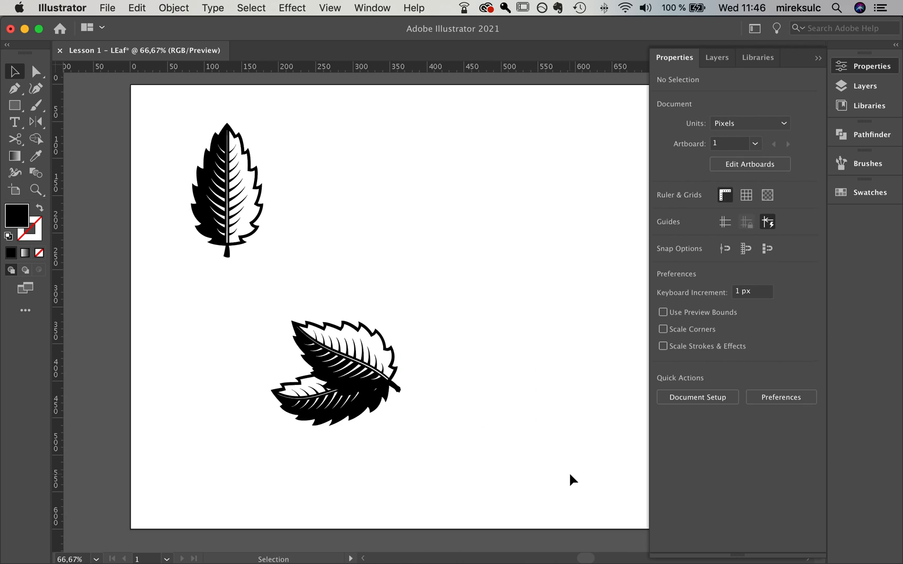
Select both warped leaves and expand their appearance so the warp becomes real paths.
{"action": "left_click_drag", "start_coordinate": [139, 258], "coordinate": [137, 256]}
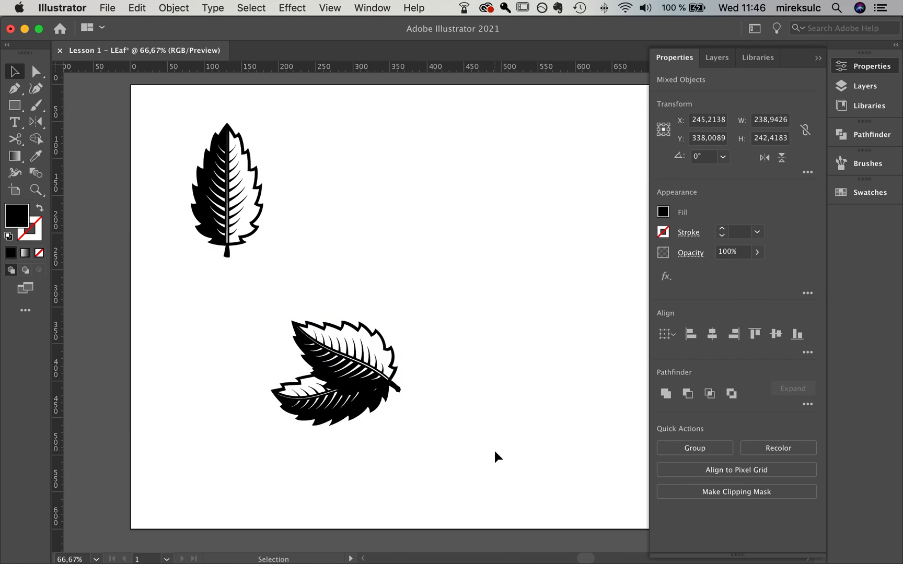
{"action": "left_click_drag", "start_coordinate": [464, 456], "coordinate": [463, 455]}
{"action": "key", "text": "space"}
{"action": "left_click_drag", "start_coordinate": [507, 414], "coordinate": [459, 440]}
{"action": "left_click_drag", "start_coordinate": [437, 465], "coordinate": [207, 350]}
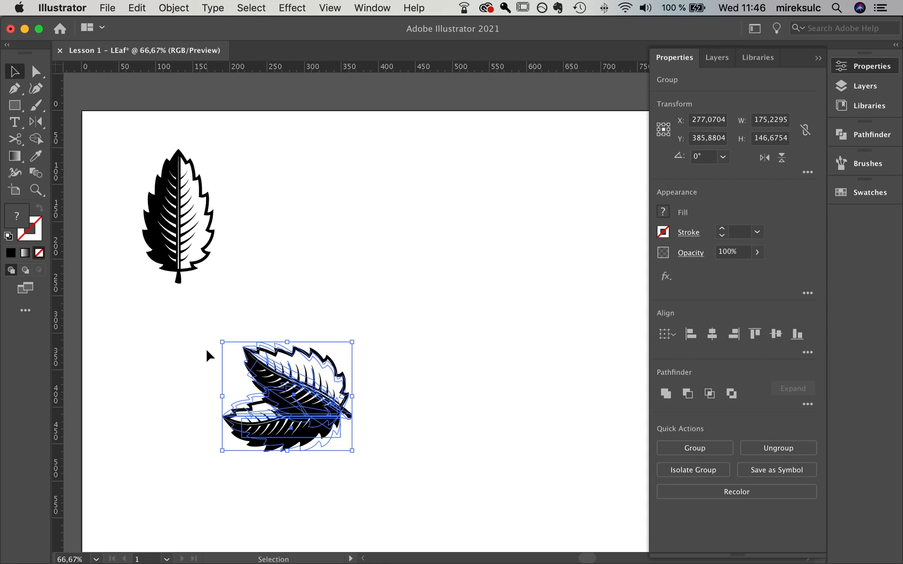
{"action": "left_click", "coordinate": [191, 7]}
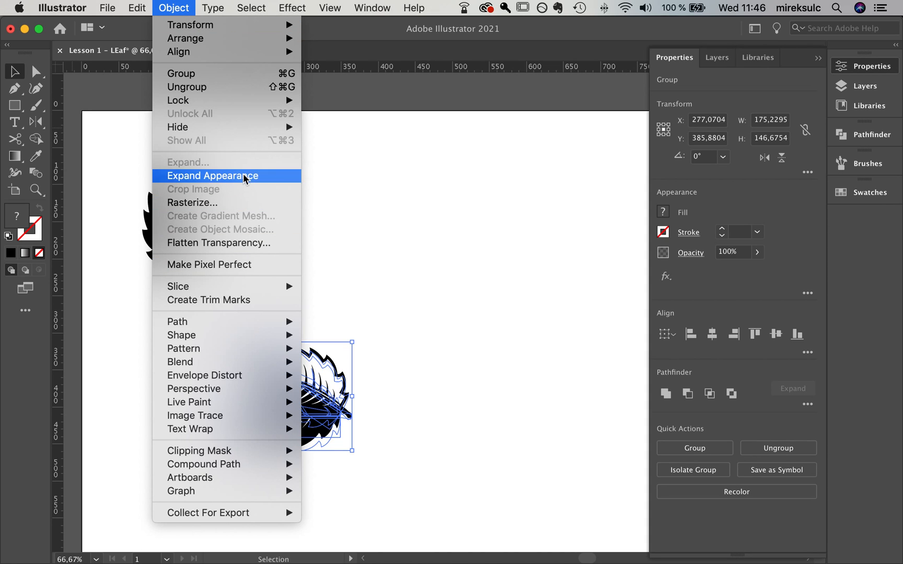
{"action": "left_click", "coordinate": [244, 175]}
{"action": "left_click", "coordinate": [446, 348]}
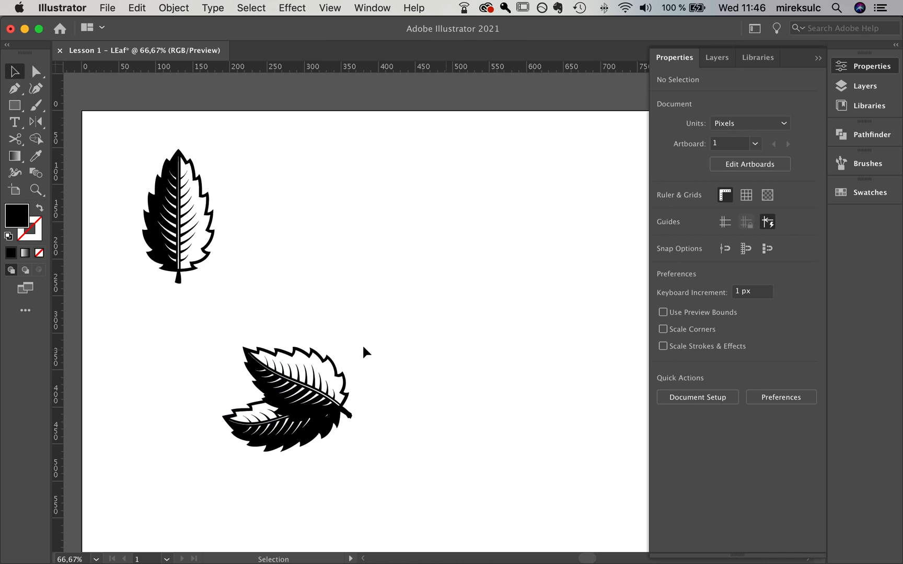
Reflect a copy of the expanded leaf pair across a vertical axis through the shared stem end.
{"action": "left_click_drag", "start_coordinate": [361, 345], "coordinate": [444, 472]}
{"action": "key", "text": "space"}
{"action": "key", "text": "space"}
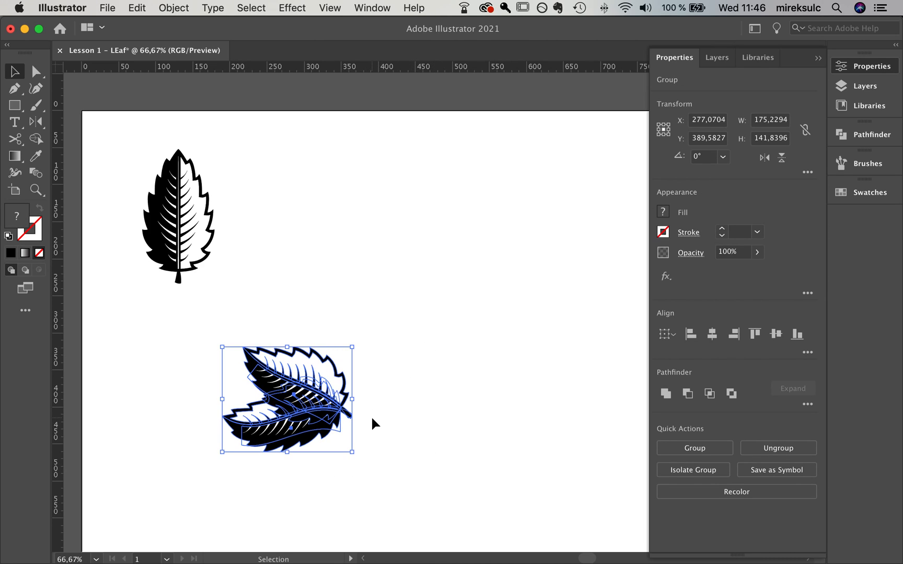
{"action": "left_click_drag", "start_coordinate": [190, 338], "coordinate": [212, 340]}
{"action": "key", "text": "space"}
{"action": "key", "text": "o"}
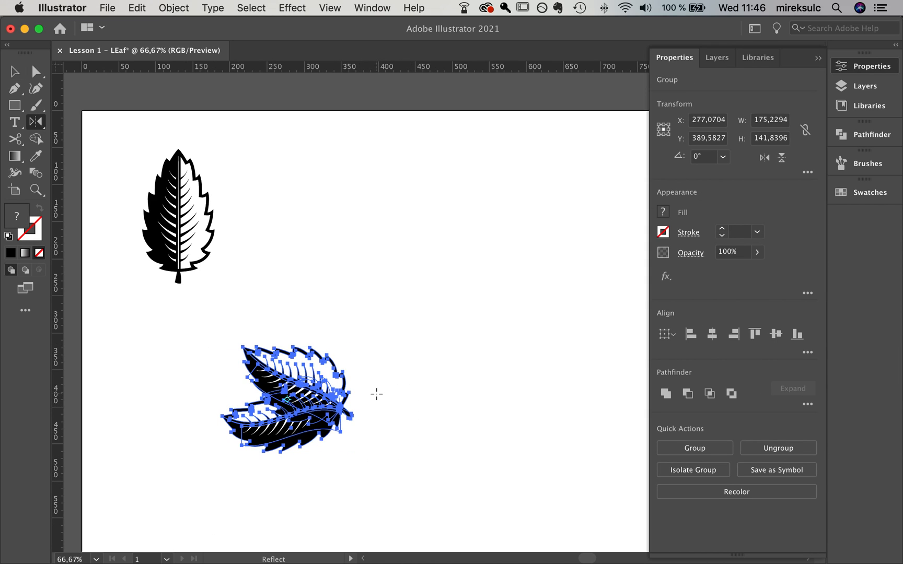
{"action": "left_click", "coordinate": [351, 415], "text": "alt"}
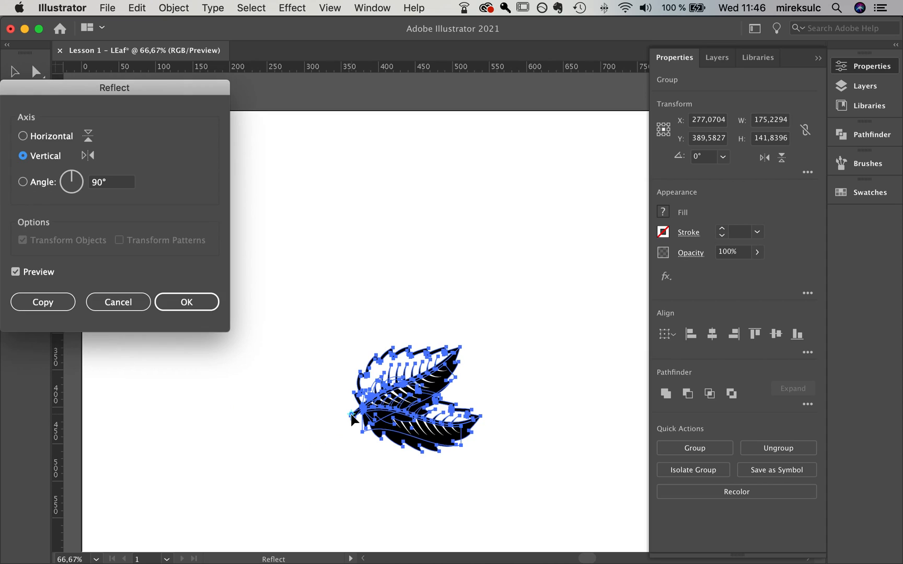
{"action": "left_click", "coordinate": [40, 314]}
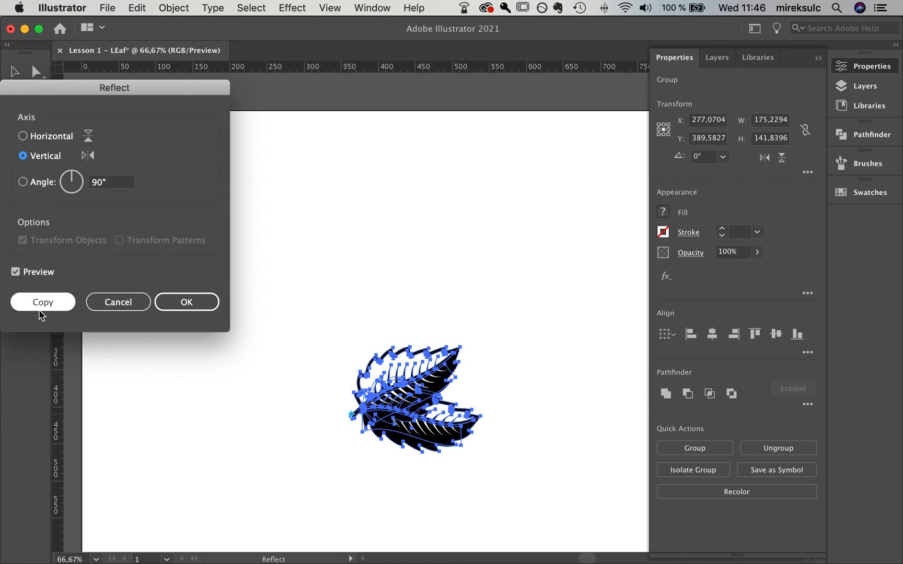
{"action": "left_click", "coordinate": [463, 317]}
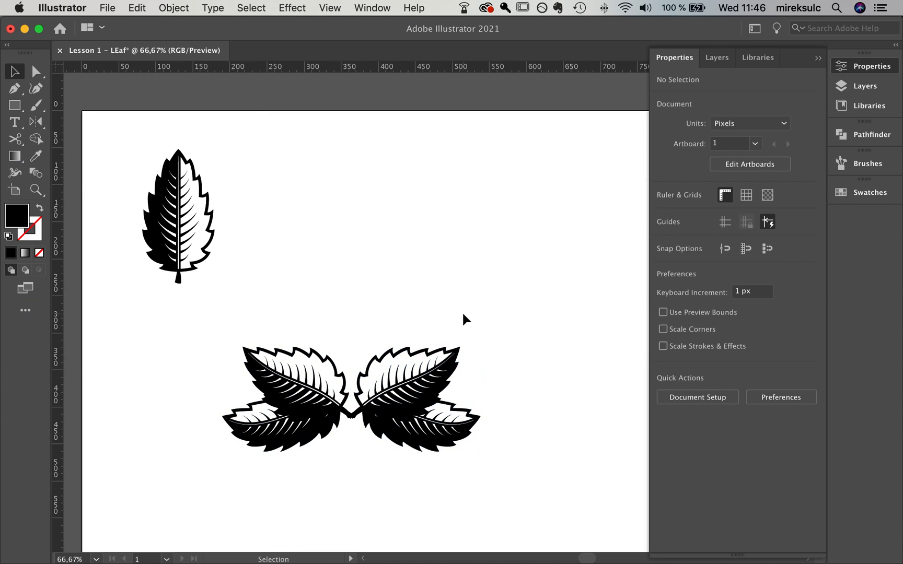
Move the upright leaf to the centre between the two mirrored leaf pairs and bring it to the front.
{"action": "left_click_drag", "start_coordinate": [184, 234], "coordinate": [356, 365]}
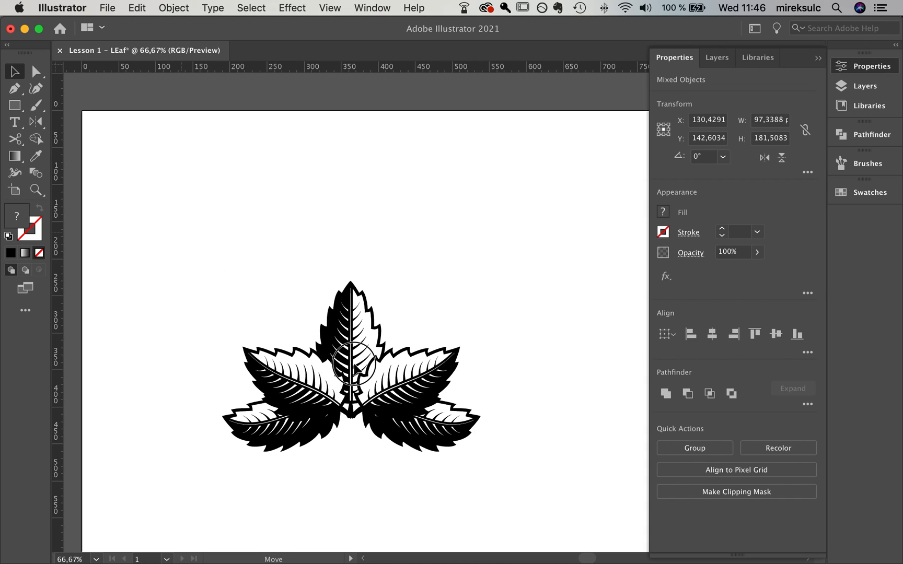
{"action": "right_click", "coordinate": [358, 311]}
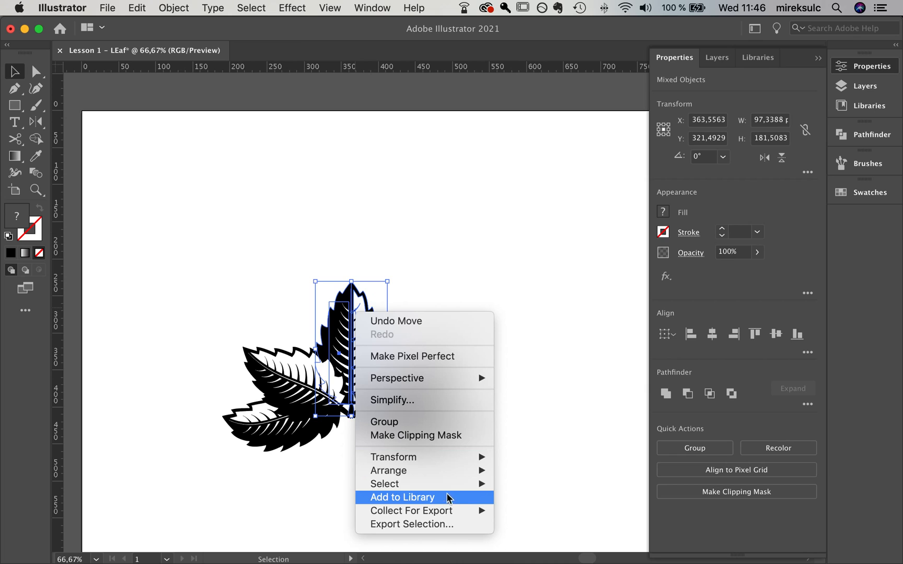
{"action": "mouse_move", "coordinate": [442, 483]}
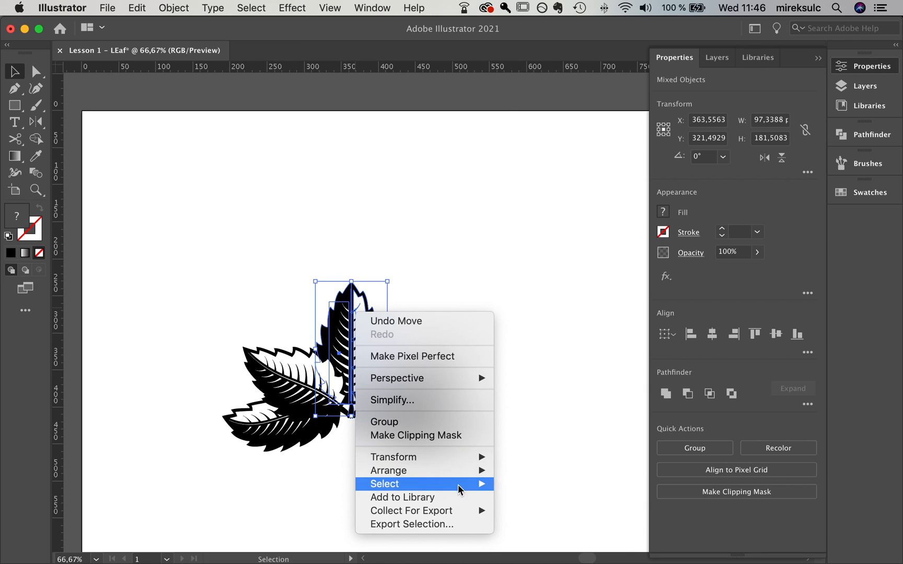
{"action": "left_click", "coordinate": [559, 473]}
{"action": "left_click", "coordinate": [527, 326]}
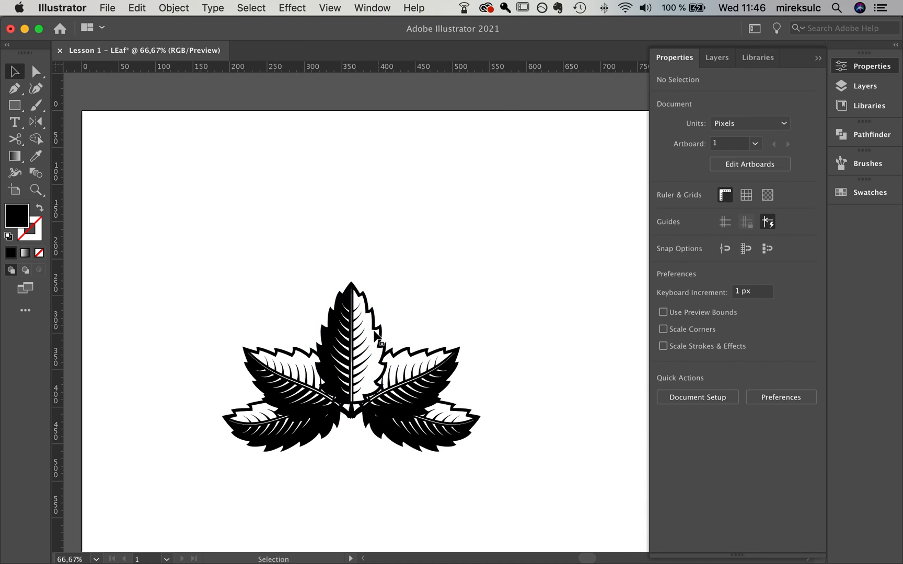
Try enlarging the central upright leaf without its stem, and undo the scaling.
{"action": "left_click", "coordinate": [365, 313]}
{"action": "left_click_drag", "start_coordinate": [328, 266], "coordinate": [384, 346]}
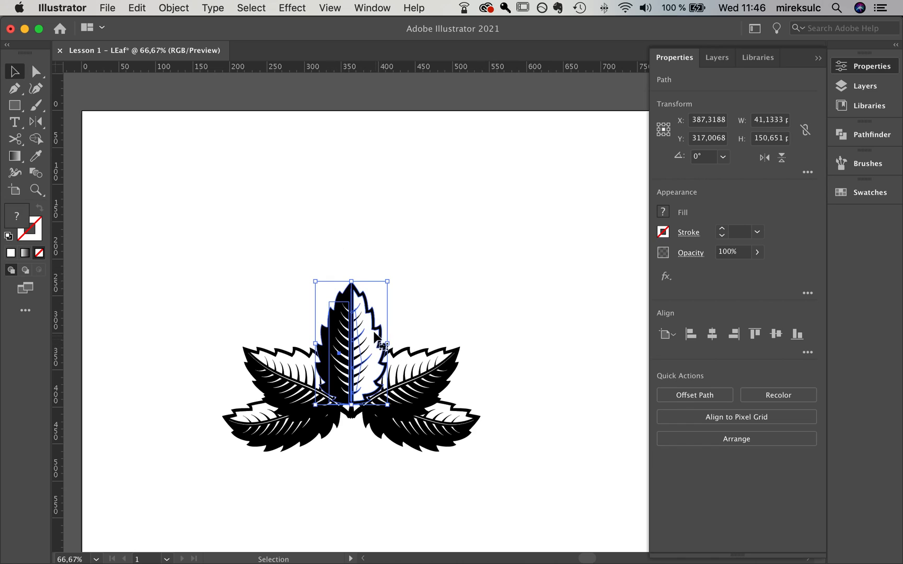
{"action": "mouse_move", "coordinate": [388, 285]}
{"action": "left_mouse_down"}
{"action": "mouse_move", "coordinate": [405, 262]}
{"action": "mouse_move", "coordinate": [395, 285]}
{"action": "left_mouse_up"}
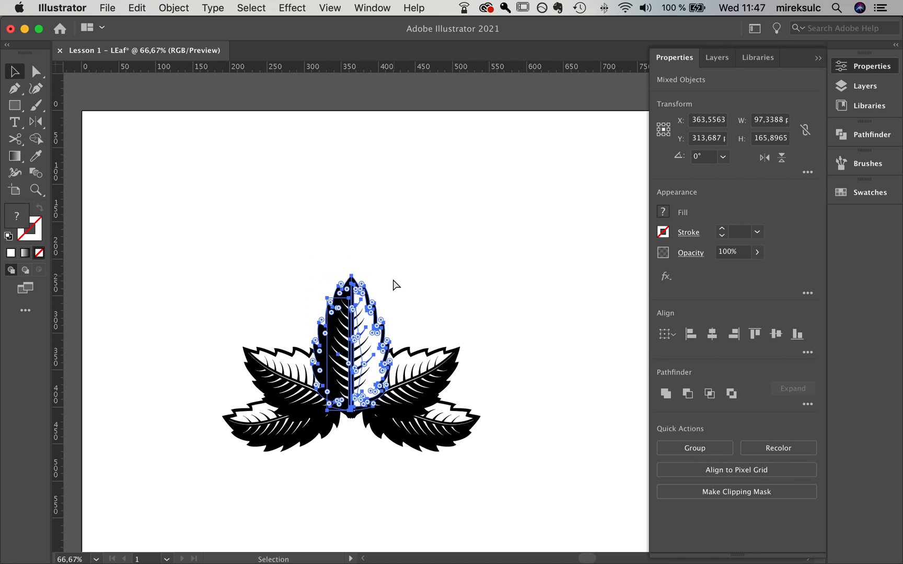
{"action": "key", "text": "super+z"}
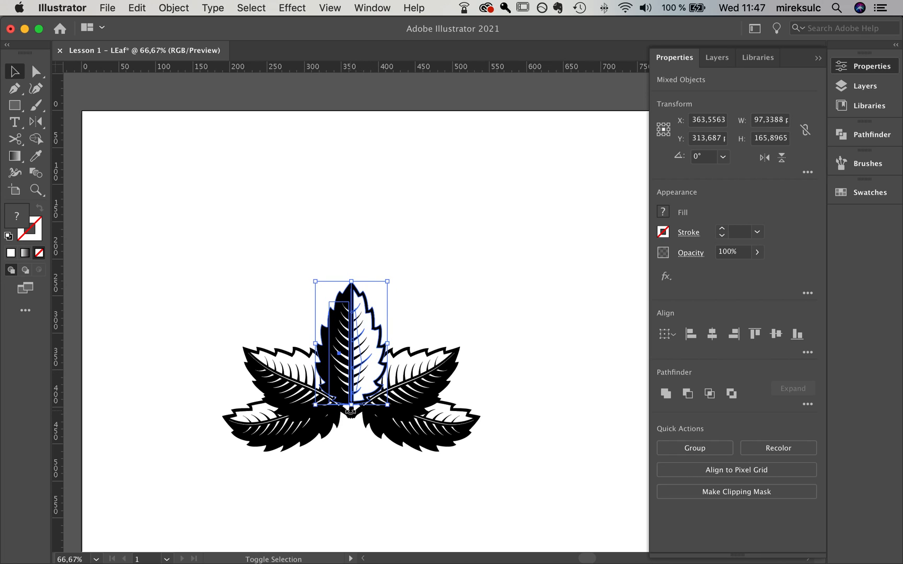
Undo moving the upright leaf to the centre, and group all its parts together with the stem.
{"action": "key", "text": "super+z"}
{"action": "key", "text": "super+z"}
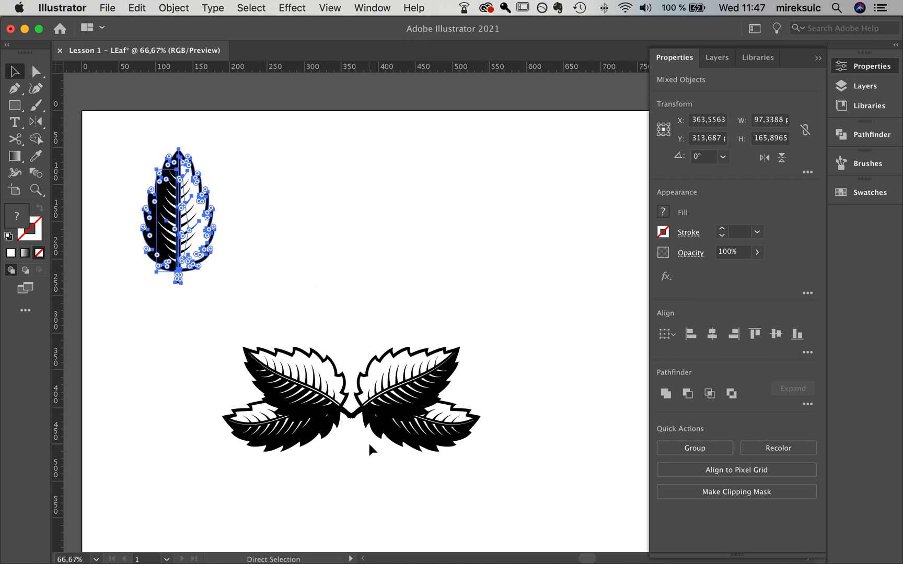
{"action": "left_click", "coordinate": [162, 128]}
{"action": "left_click_drag", "start_coordinate": [136, 131], "coordinate": [287, 302]}
{"action": "key", "text": "super+g"}
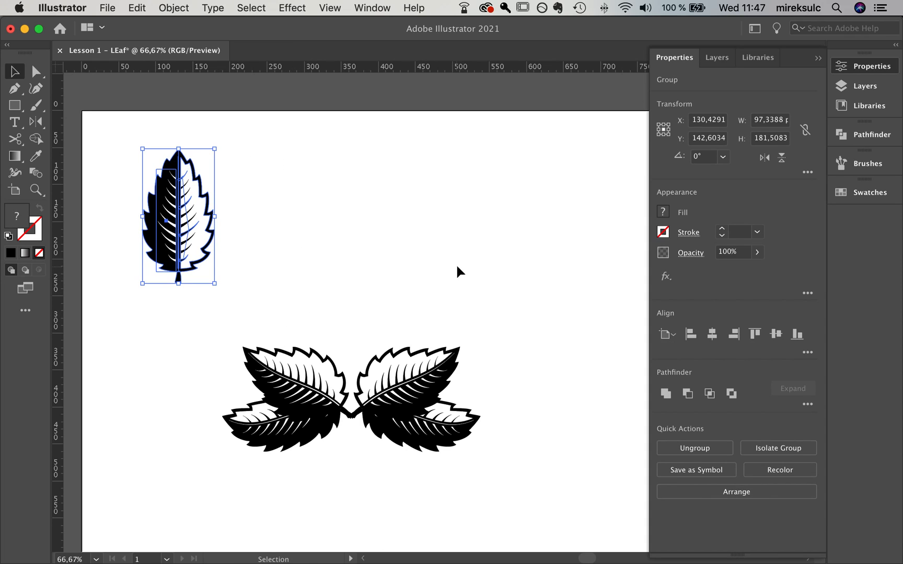
Place the grouped upright leaf between the mirrored pairs, enlarged from its centre position, and bring it to the front.
{"action": "left_click_drag", "start_coordinate": [204, 211], "coordinate": [353, 352]}
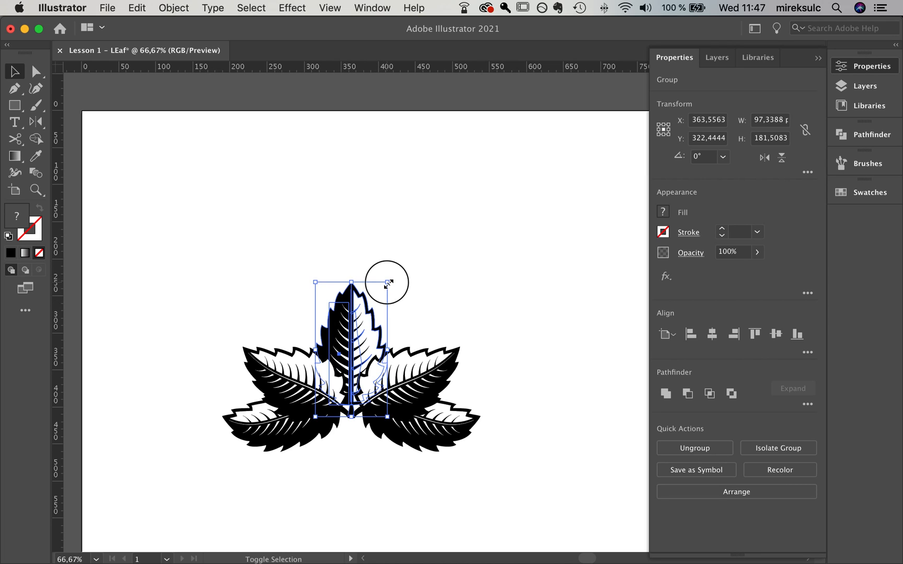
{"action": "left_click_drag", "start_coordinate": [411, 262], "coordinate": [414, 259]}
{"action": "left_click_drag", "start_coordinate": [335, 346], "coordinate": [350, 326]}
{"action": "right_click", "coordinate": [350, 326]}
{"action": "mouse_move", "coordinate": [460, 497]}
{"action": "left_click", "coordinate": [517, 488]}
{"action": "left_click", "coordinate": [538, 464]}
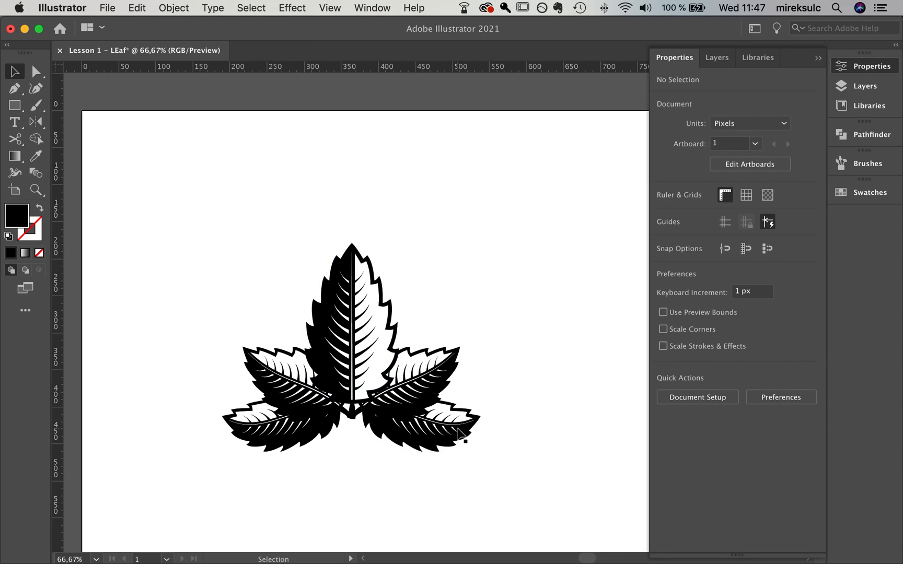
Move the two upper side leaves straight up slightly so they separate from the lower pair.
{"action": "left_click_drag", "start_coordinate": [234, 300], "coordinate": [237, 302]}
{"action": "left_click", "coordinate": [503, 469]}
{"action": "left_click", "coordinate": [429, 389]}
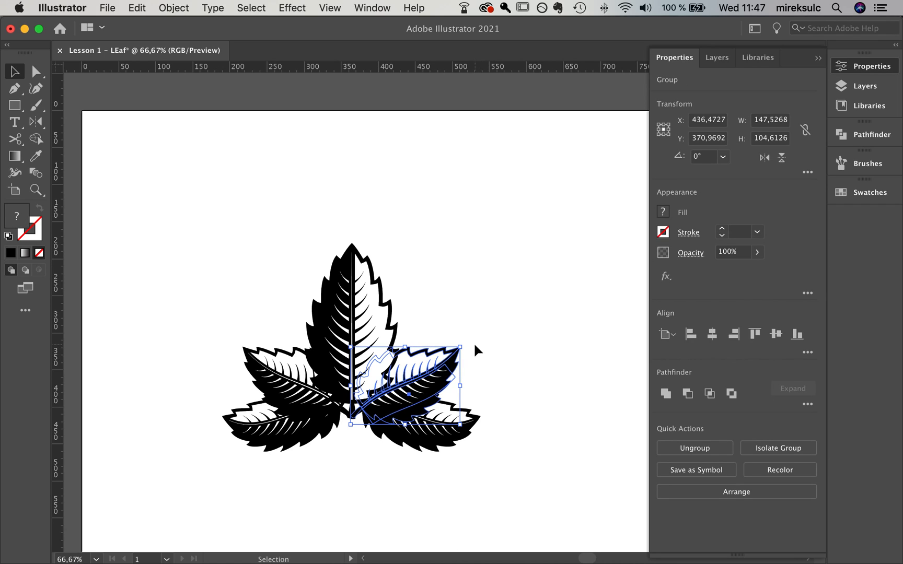
{"action": "left_click", "coordinate": [300, 381], "text": "shift"}
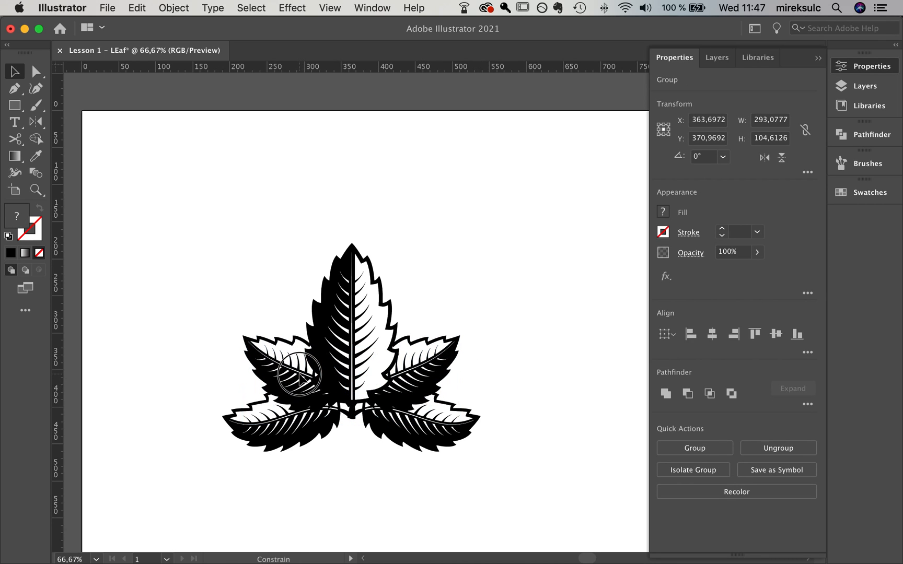
{"action": "left_click", "coordinate": [313, 415], "text": "shift"}
{"action": "left_click", "coordinate": [487, 464]}
Scale the two lower side leaves down together to about 310 px wide and move them up slightly.
{"action": "left_click", "coordinate": [430, 432]}
{"action": "left_click", "coordinate": [308, 426], "text": "shift"}
{"action": "left_click_drag", "start_coordinate": [484, 378], "coordinate": [470, 383]}
{"action": "mouse_move", "coordinate": [436, 414]}
{"action": "left_mouse_down"}
{"action": "mouse_move", "coordinate": [437, 402]}
{"action": "mouse_move", "coordinate": [437, 411]}
{"action": "left_mouse_up"}
{"action": "left_click", "coordinate": [503, 463]}
Select the whole five-leaf composition and move it to the centre of the artboard.
{"action": "left_click_drag", "start_coordinate": [502, 460], "coordinate": [210, 248]}
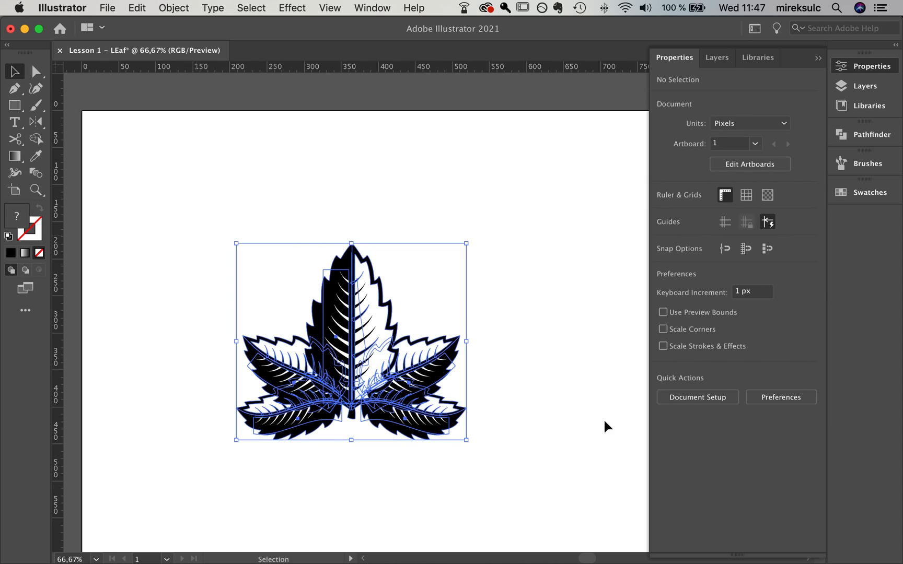
{"action": "left_click_drag", "start_coordinate": [594, 427], "coordinate": [514, 204]}
{"action": "left_click_drag", "start_coordinate": [286, 150], "coordinate": [308, 148]}
{"action": "key", "text": "super+minus"}
{"action": "key", "text": "super+minus"}
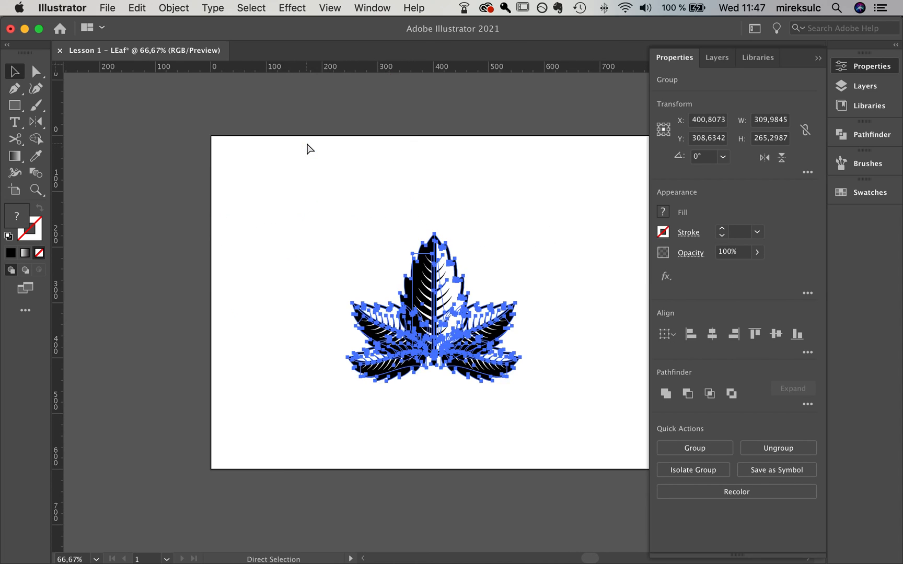
{"action": "scroll", "coordinate": [457, 352], "scroll_direction": "up", "scroll_amount": 5}
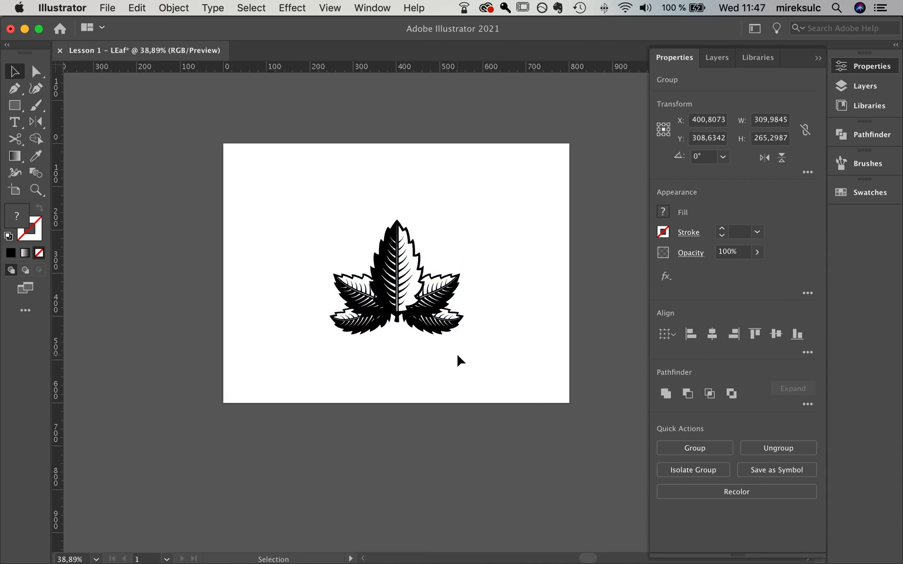
{"action": "left_click_drag", "start_coordinate": [403, 273], "coordinate": [403, 235]}
{"action": "key", "text": "super+minus"}
{"action": "key", "text": "space"}
{"action": "left_click_drag", "start_coordinate": [507, 343], "coordinate": [487, 326]}
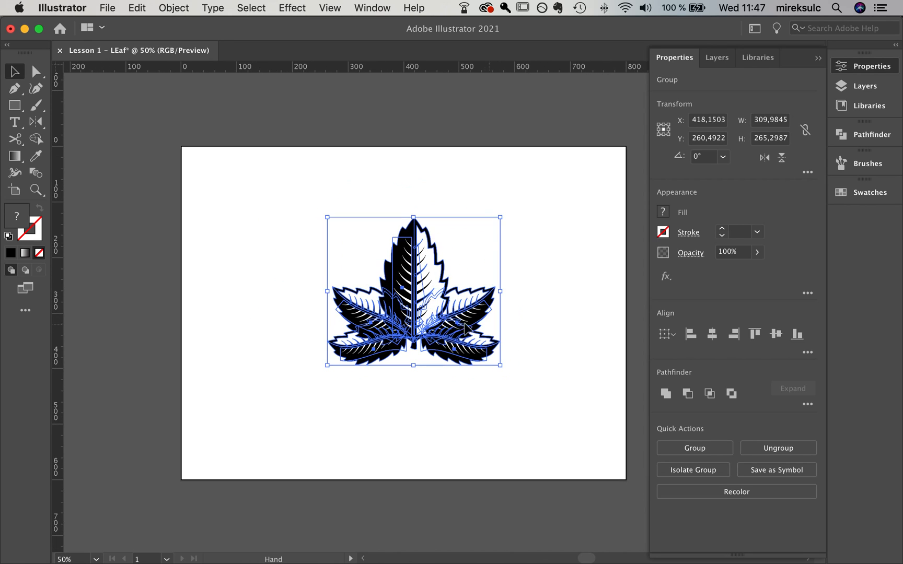
{"action": "left_click", "coordinate": [520, 366]}
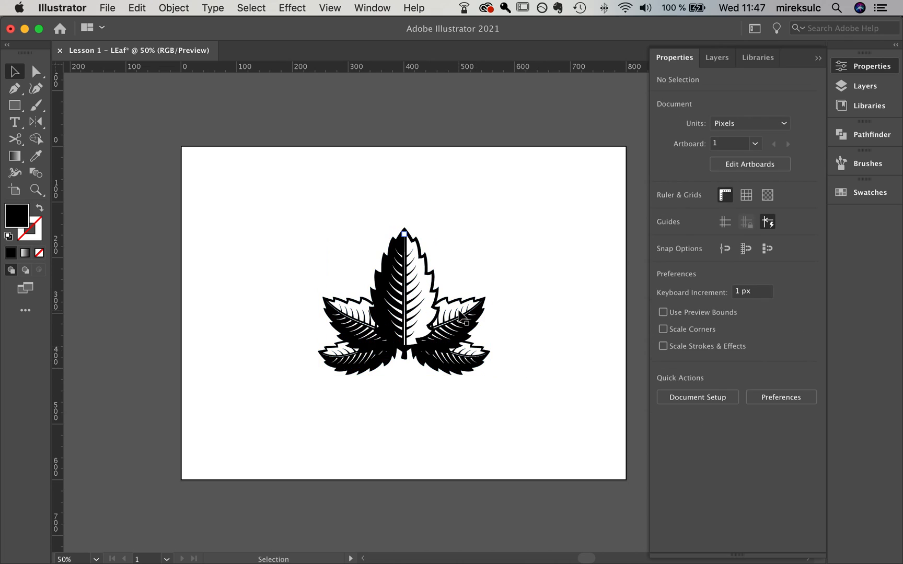
Select the four side leaves and nudge them down slightly against the central leaf.
{"action": "scroll", "coordinate": [459, 316], "scroll_direction": "up", "scroll_amount": 3}
{"action": "left_click_drag", "start_coordinate": [458, 299], "coordinate": [457, 299]}
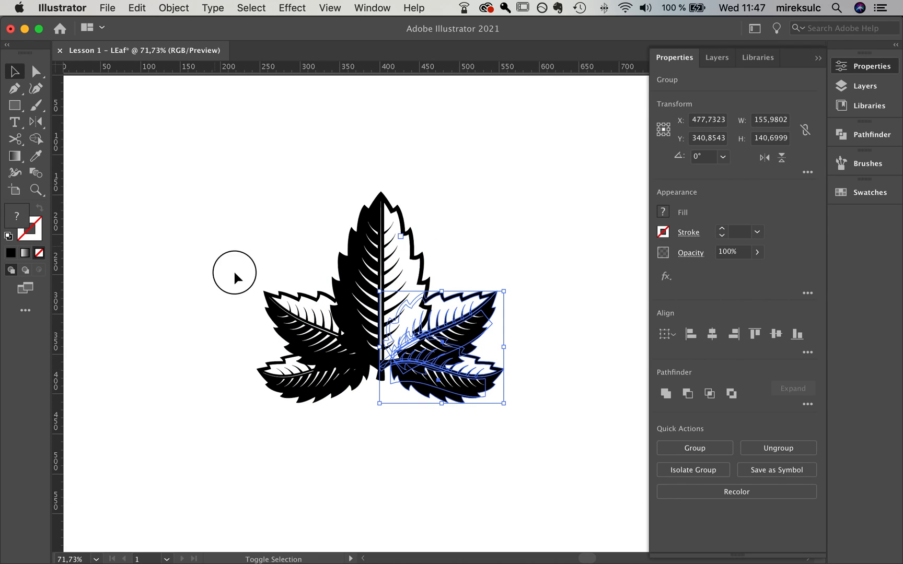
{"action": "left_click_drag", "start_coordinate": [233, 270], "coordinate": [281, 391]}
{"action": "left_click_drag", "start_coordinate": [317, 361], "coordinate": [318, 362]}
{"action": "left_click", "coordinate": [539, 450]}
Duplicate the whole composition, rotate the copy 180°, and line it up directly beneath the original.
{"action": "left_click_drag", "start_coordinate": [540, 454], "coordinate": [339, 366]}
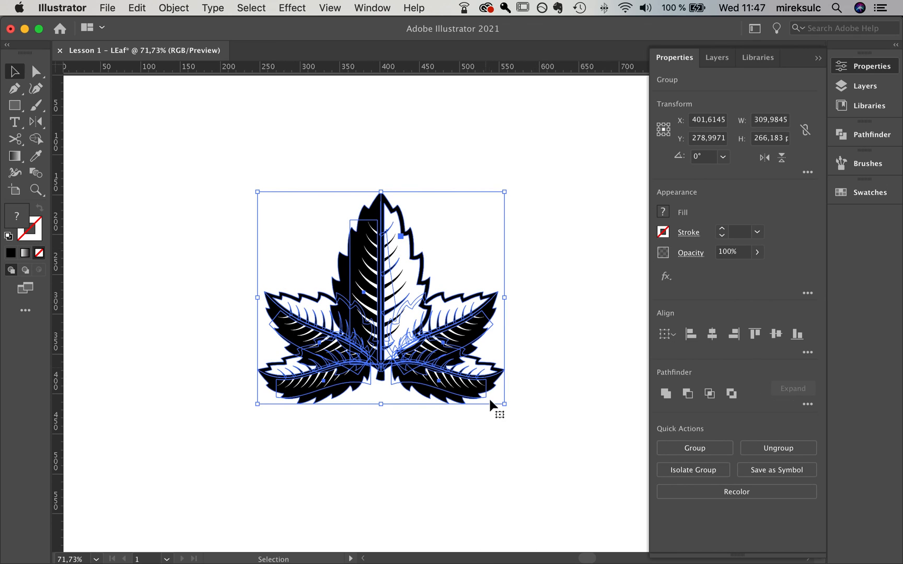
{"action": "left_click_drag", "start_coordinate": [413, 295], "coordinate": [413, 413]}
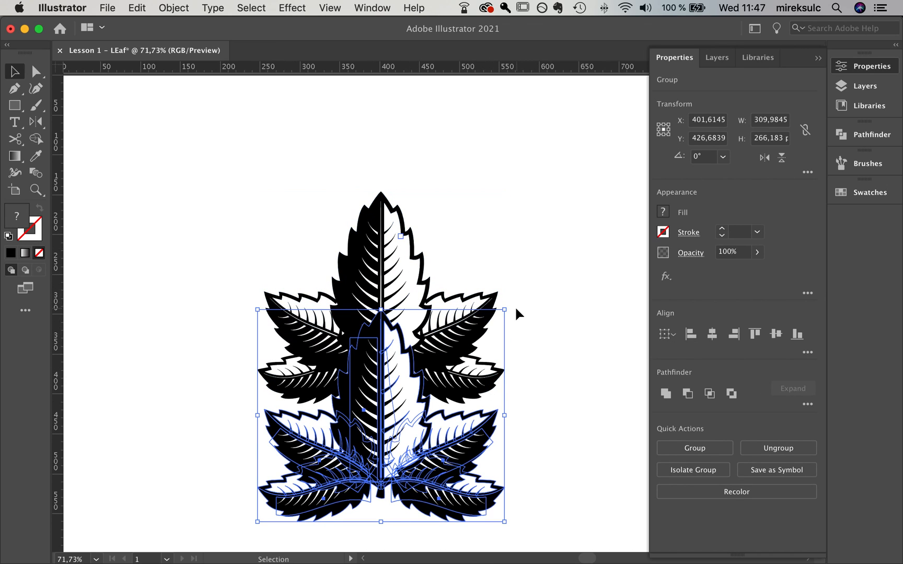
{"action": "left_click_drag", "start_coordinate": [513, 306], "coordinate": [333, 459]}
{"action": "left_click_drag", "start_coordinate": [513, 398], "coordinate": [507, 295]}
{"action": "mouse_move", "coordinate": [451, 305]}
{"action": "left_mouse_down"}
{"action": "mouse_move", "coordinate": [449, 358]}
{"action": "mouse_move", "coordinate": [454, 321]}
{"action": "left_mouse_up"}
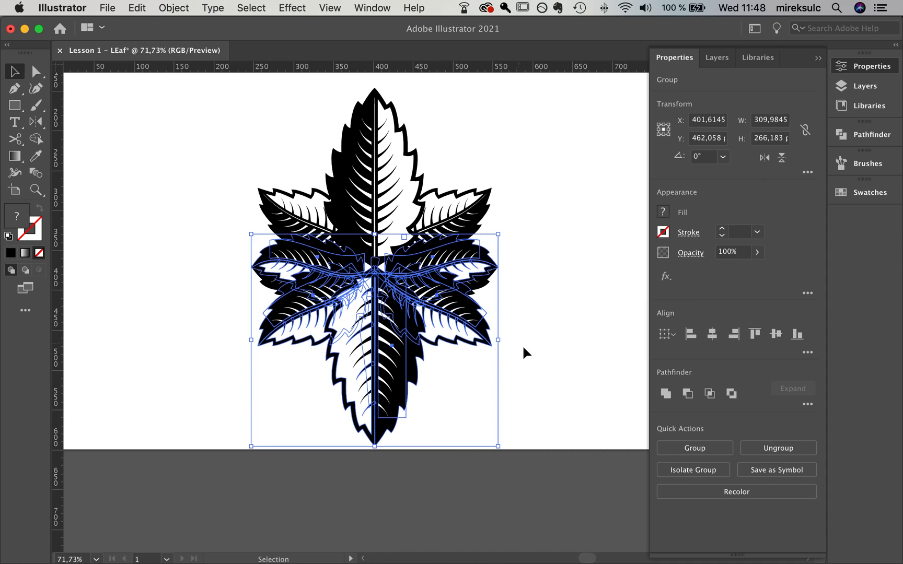
Draw a black rectangle about 52 × 20 px over the gap where the two compositions' stems meet.
{"action": "left_click", "coordinate": [589, 369]}
{"action": "left_click_drag", "start_coordinate": [355, 258], "coordinate": [398, 276]}
{"action": "key", "text": "v"}
{"action": "left_click", "coordinate": [569, 299]}
{"action": "left_click", "coordinate": [396, 260]}
{"action": "left_click", "coordinate": [590, 308]}
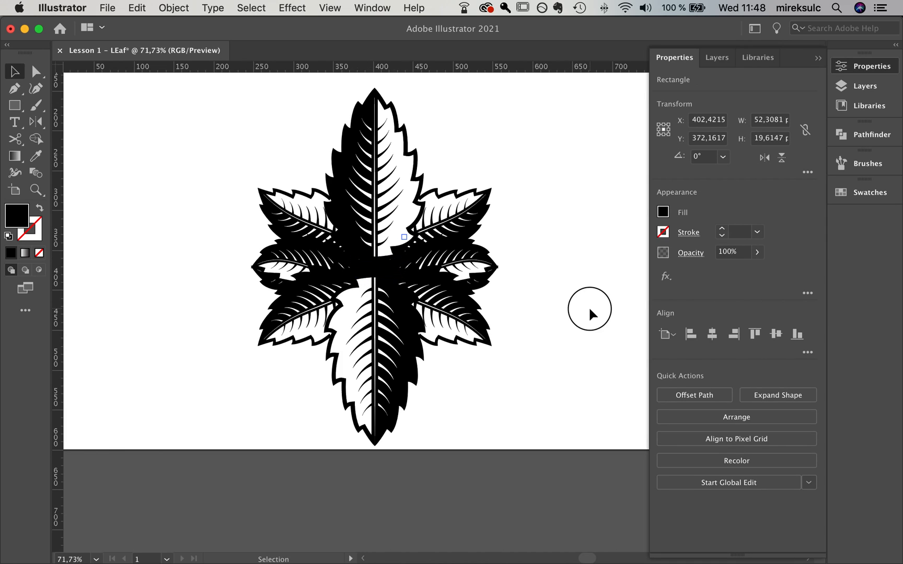
Move the entire mirrored leaf composition straight up to the vertical centre of the artboard.
{"action": "key", "text": "super+minus"}
{"action": "key", "text": "super+minus"}
{"action": "left_click_drag", "start_coordinate": [600, 255], "coordinate": [589, 304]}
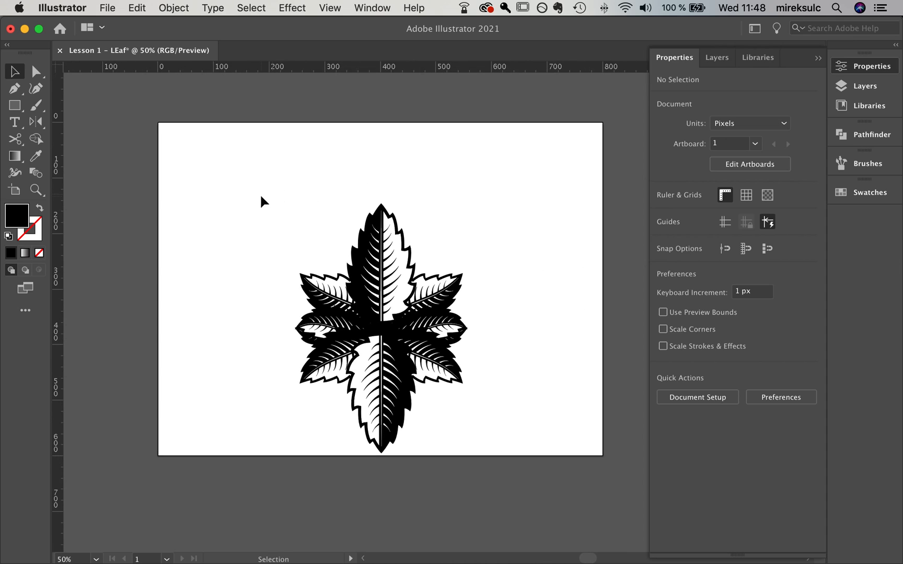
{"action": "left_click_drag", "start_coordinate": [412, 351], "coordinate": [412, 315]}
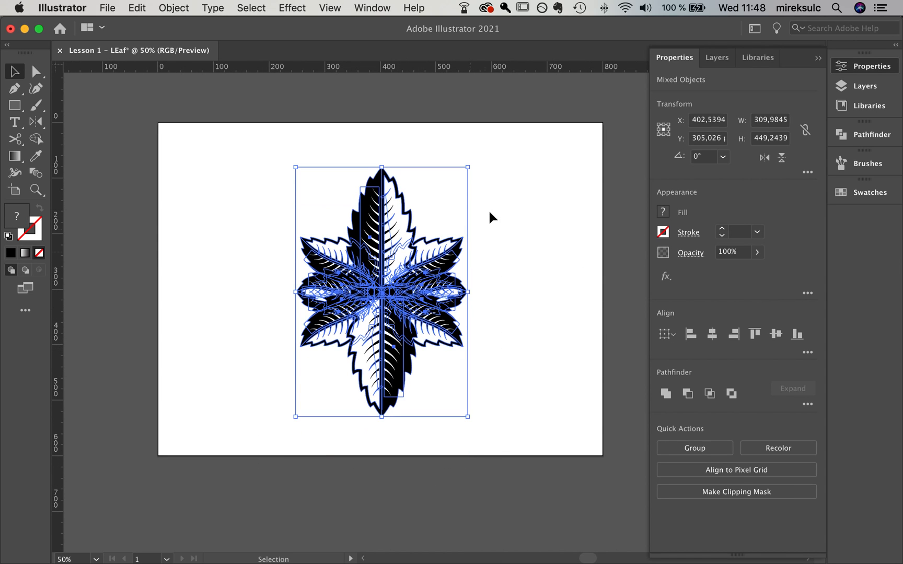
Try rotating the whole composition by 90°, and undo the rotation.
{"action": "left_click_drag", "start_coordinate": [403, 181], "coordinate": [301, 272]}
{"action": "left_click", "coordinate": [504, 367]}
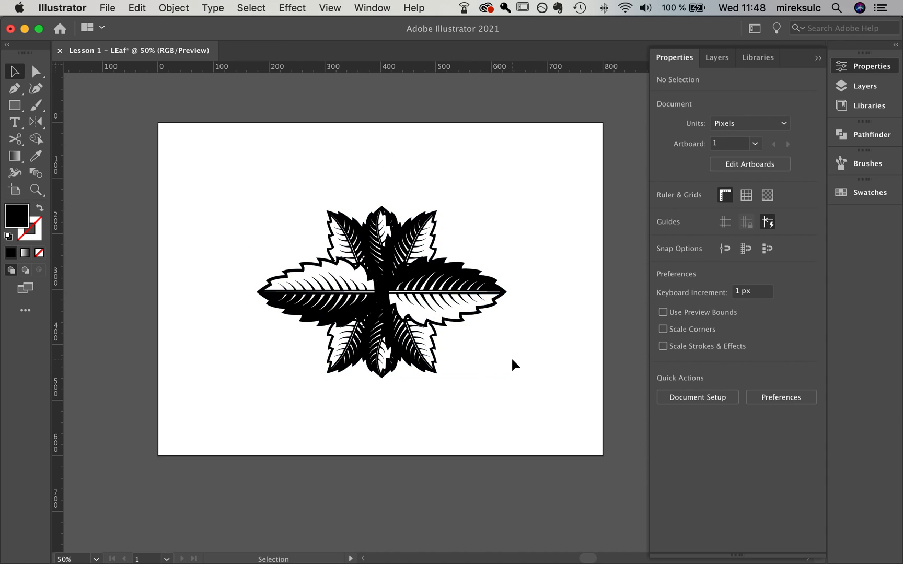
{"action": "key", "text": "super+z"}
Delete all leaves of the rotated copy, including its two remaining side leaves overlapping the original.
{"action": "left_click_drag", "start_coordinate": [510, 412], "coordinate": [272, 329]}
{"action": "key", "text": "Delete"}
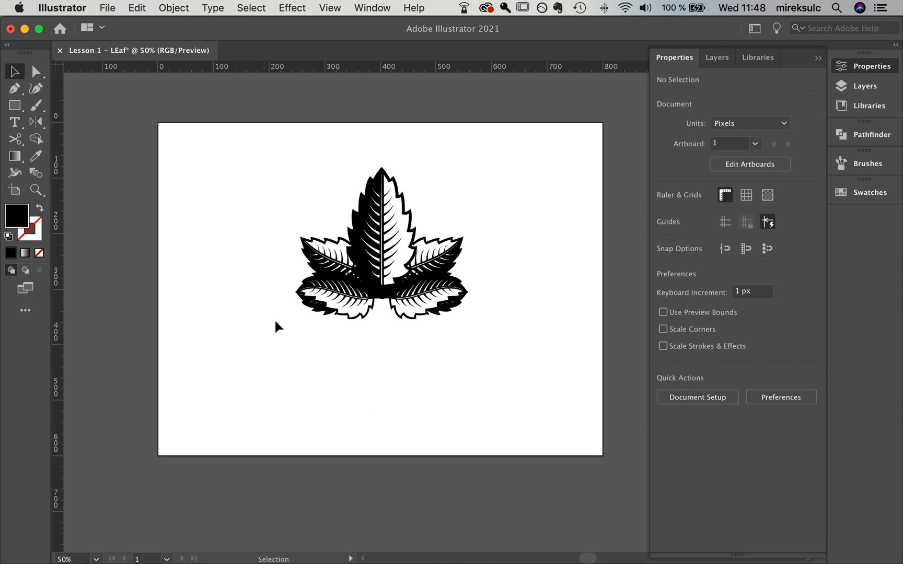
{"action": "left_click", "coordinate": [456, 311]}
{"action": "left_click", "coordinate": [313, 298], "text": "shift"}
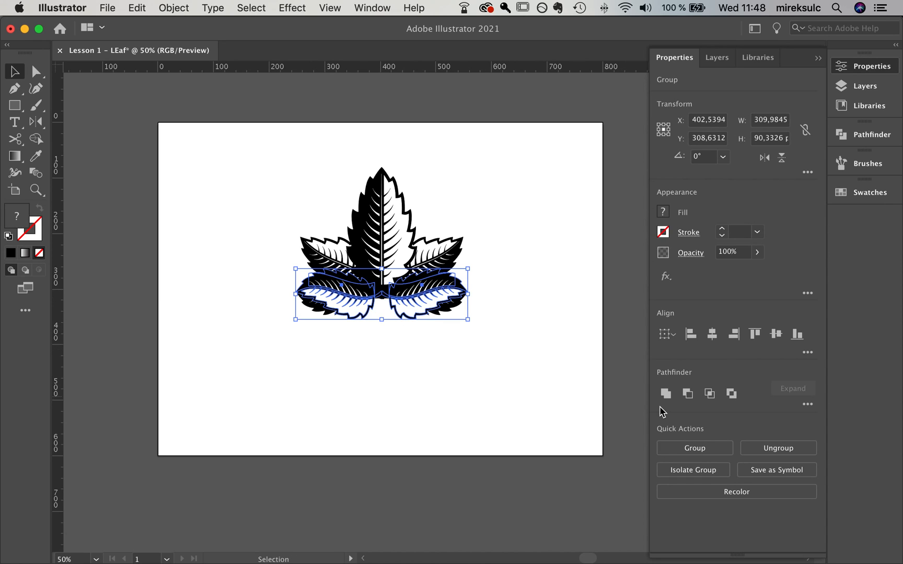
{"action": "key", "text": "Delete"}
Select the two lower side leaves of the remaining composition and move them down slightly.
{"action": "left_click_drag", "start_coordinate": [472, 325], "coordinate": [472, 324]}
{"action": "left_click", "coordinate": [458, 356]}
{"action": "left_click_drag", "start_coordinate": [249, 173], "coordinate": [461, 321]}
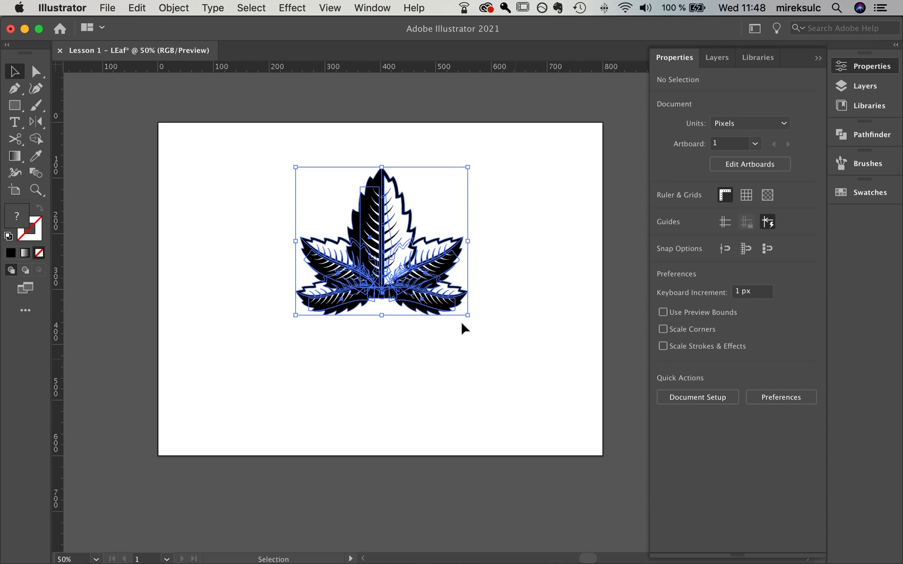
{"action": "left_click", "coordinate": [500, 352]}
{"action": "left_click", "coordinate": [429, 305]}
{"action": "left_click", "coordinate": [324, 303], "text": "shift"}
{"action": "left_click_drag", "start_coordinate": [334, 303], "coordinate": [334, 310]}
Select the two upper side leaves and move them down slightly towards the lower pair.
{"action": "left_click", "coordinate": [340, 256]}
{"action": "left_click", "coordinate": [443, 263], "text": "shift"}
{"action": "left_click_drag", "start_coordinate": [438, 261], "coordinate": [439, 268]}
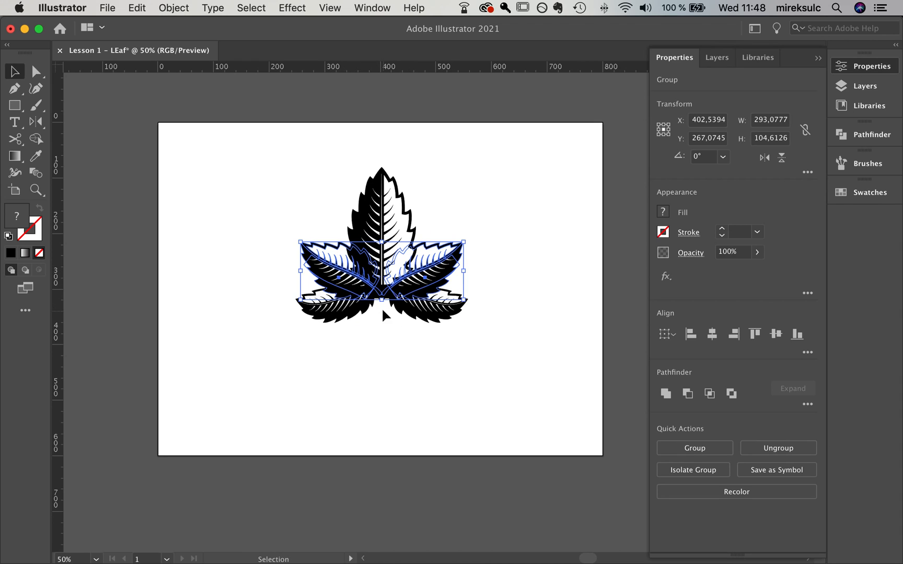
Remove the small black rectangle covering the stem junction.
{"action": "left_click", "coordinate": [383, 312]}
{"action": "left_click", "coordinate": [382, 293]}
{"action": "left_click", "coordinate": [487, 347]}
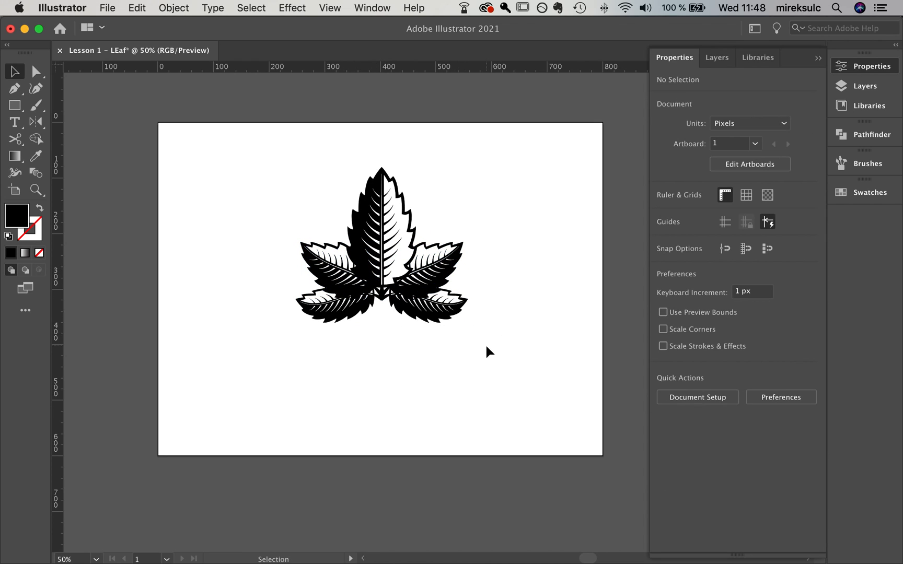